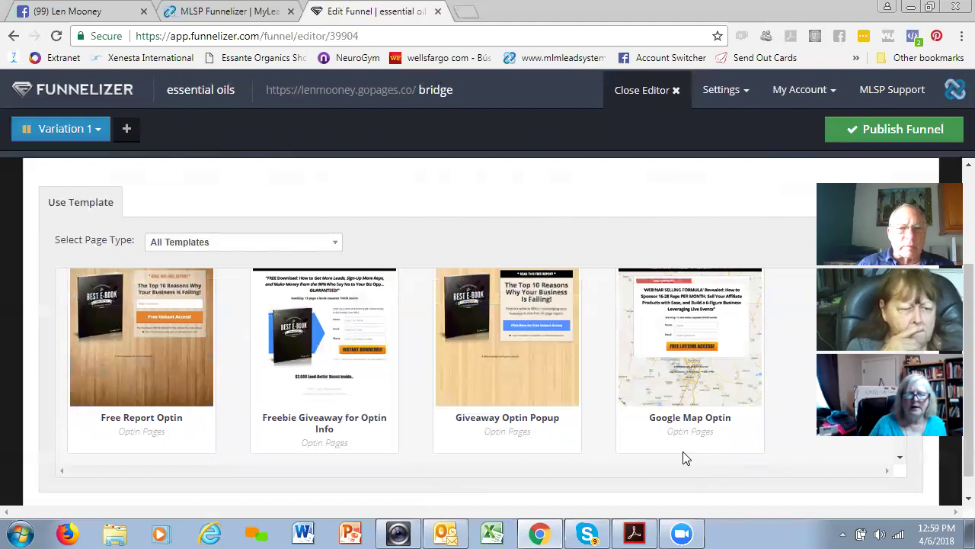
# - Find the Simple Bridge Page template in the gallery and preview it
pyautogui.scroll(-4, 652, 447)
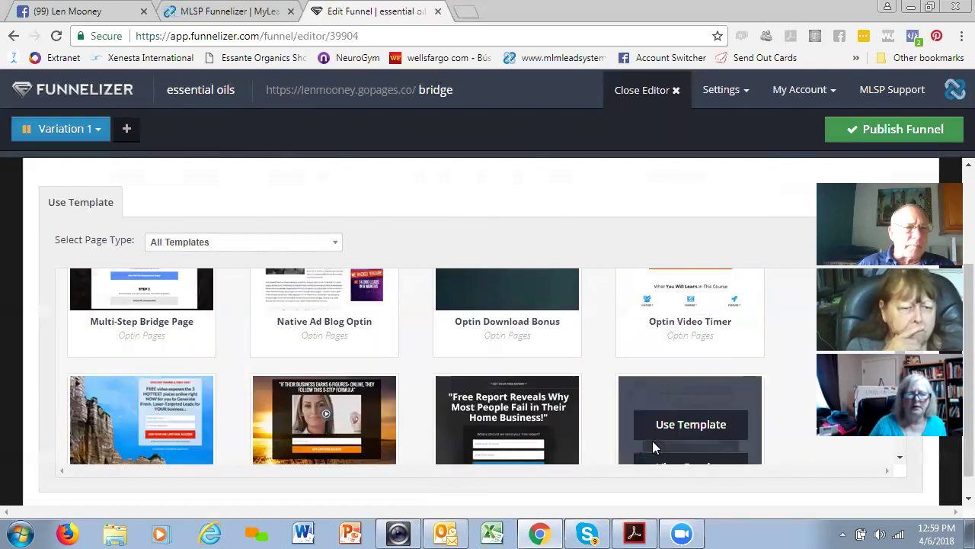
pyautogui.scroll(1, 652, 448)
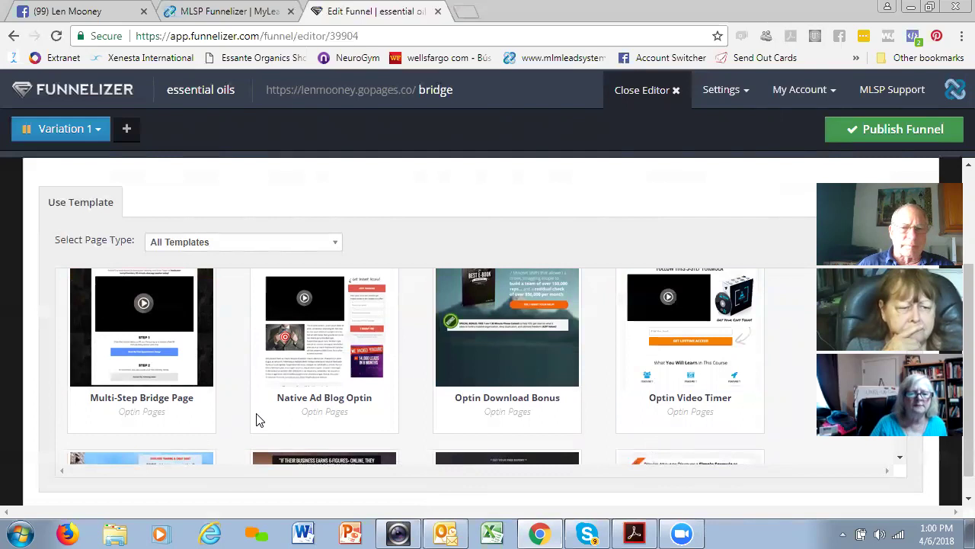
pyautogui.scroll(-3, 265, 421)
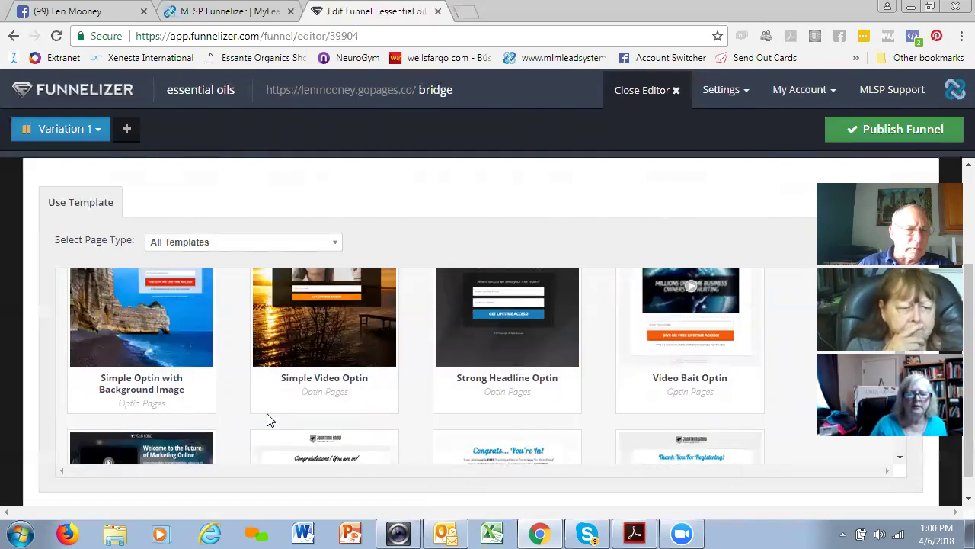
pyautogui.scroll(-3, 266, 420)
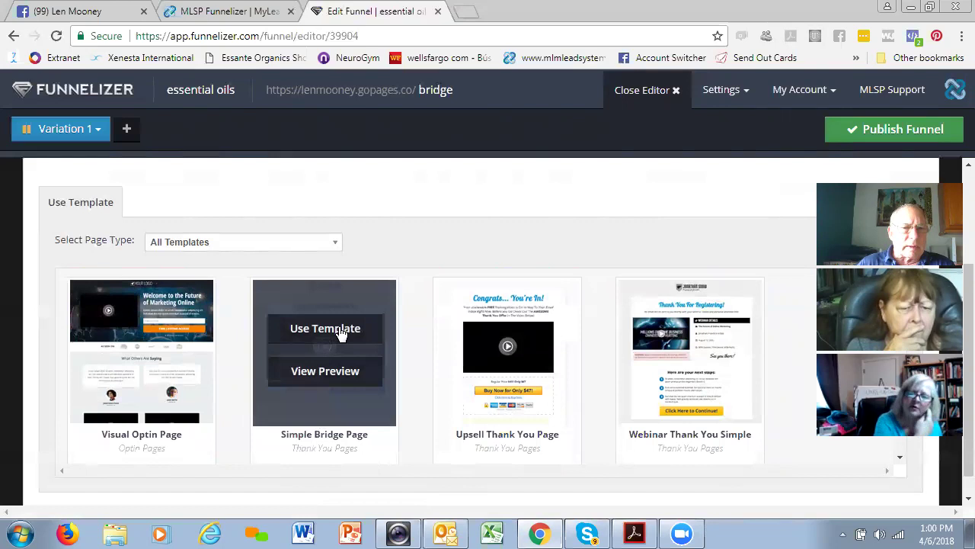
pyautogui.click(326, 373)
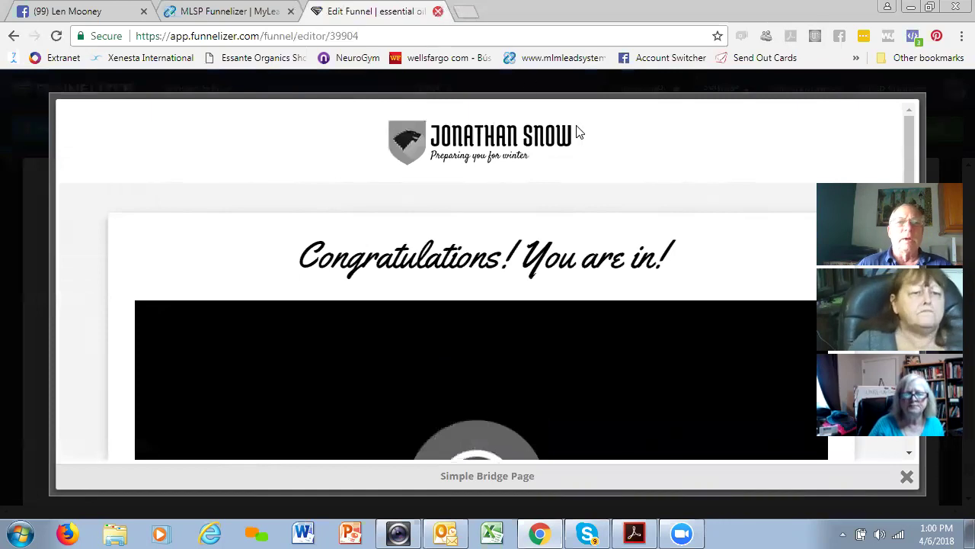
# - Close the funnel editor and relaunch MLSP Funnelizer from the lead system site
pyautogui.scroll(-5, 560, 189)
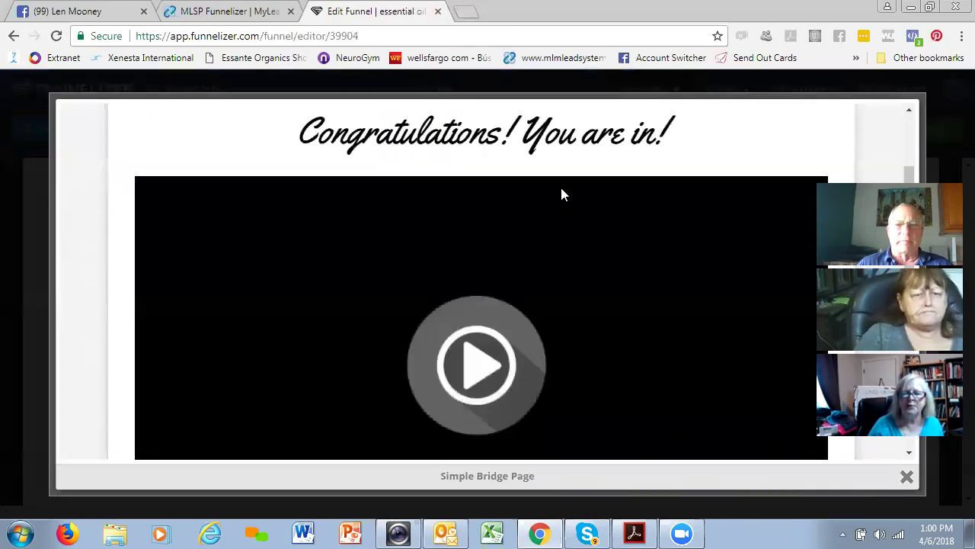
pyautogui.scroll(5, 562, 195)
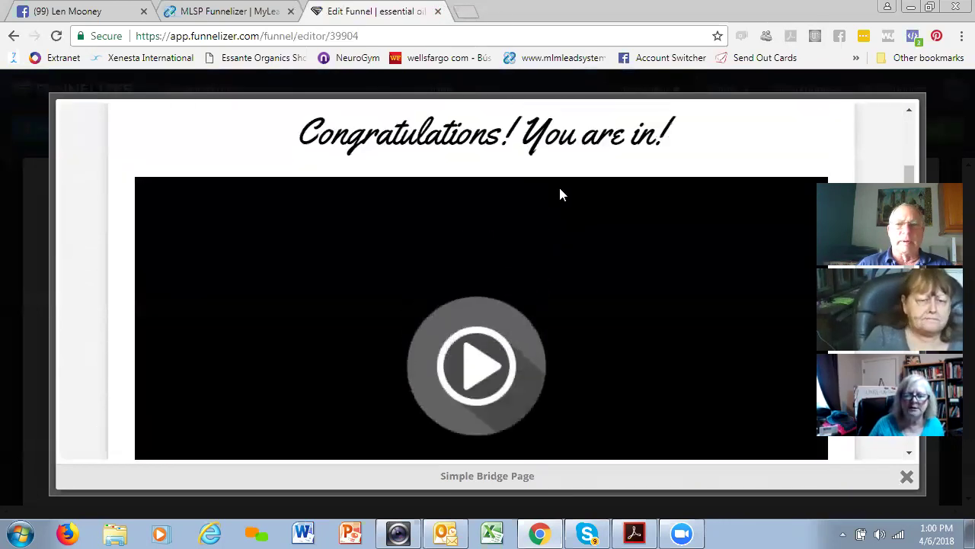
pyautogui.click(438, 12)
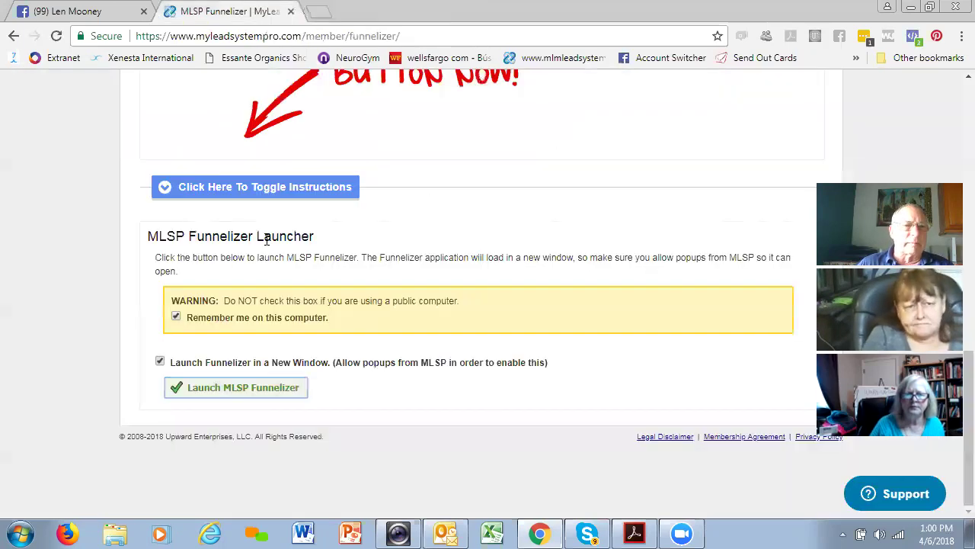
pyautogui.click(238, 390)
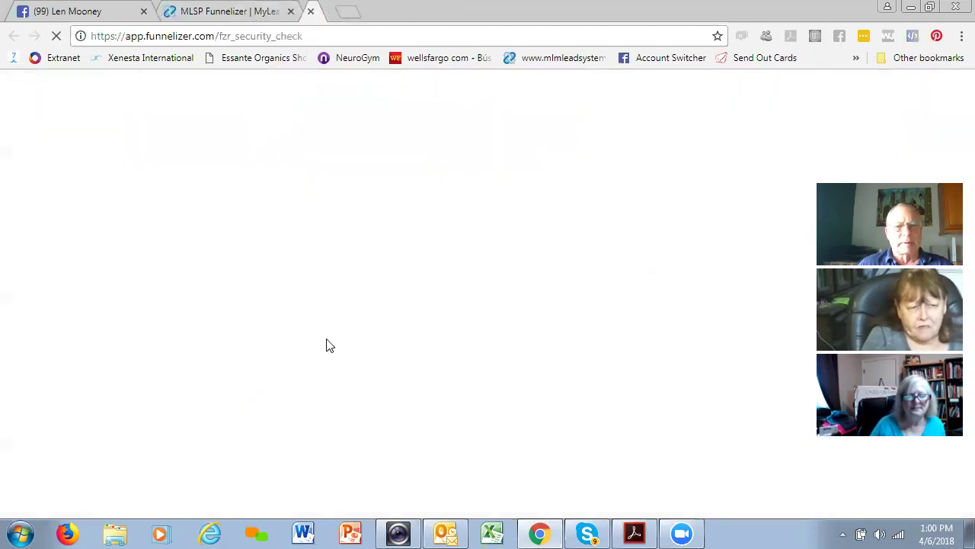
# - Open the essential oils draft funnel for editing
pyautogui.scroll(-5, 236, 374)
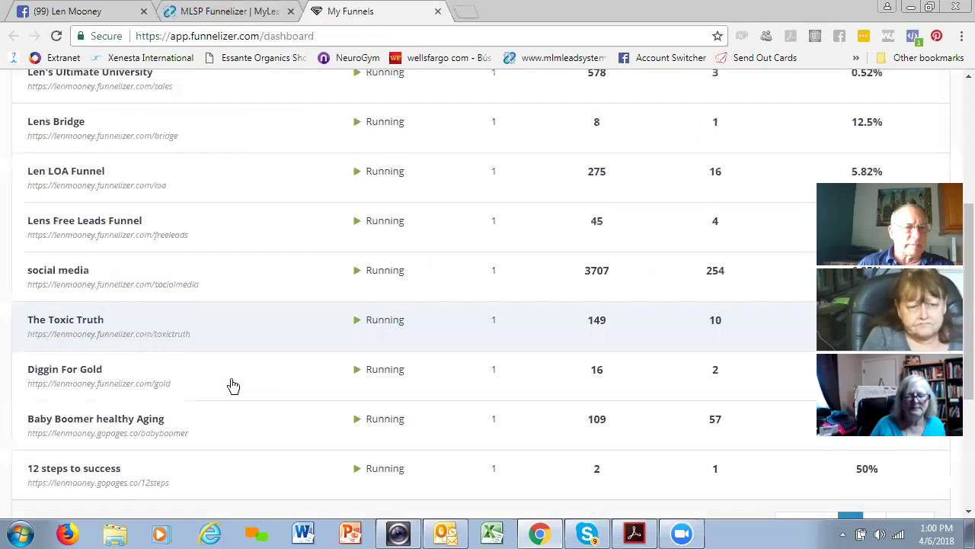
pyautogui.scroll(-3, 233, 387)
pyautogui.click(57, 421)
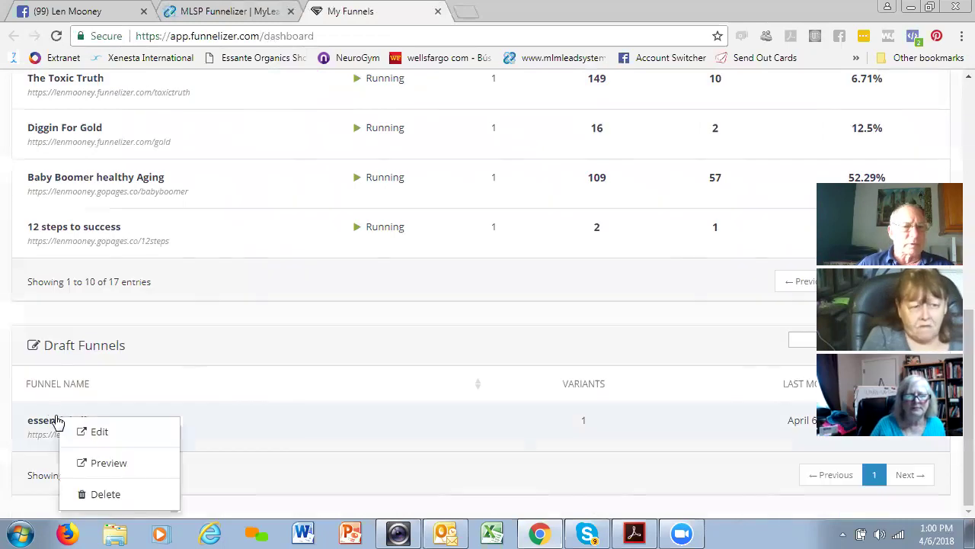
pyautogui.click(105, 432)
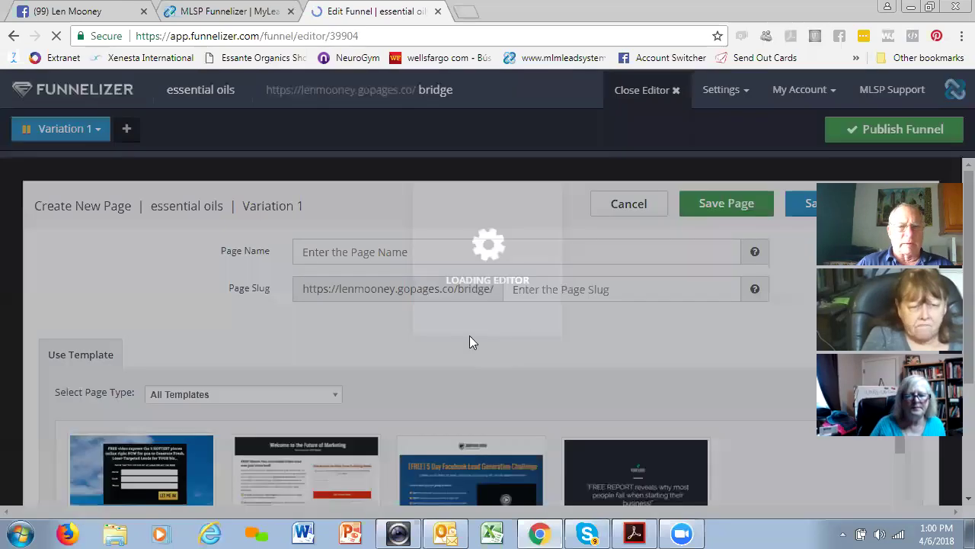
# - Choose Simple Bridge Page as the template for the new page
pyautogui.scroll(-5, 466, 347)
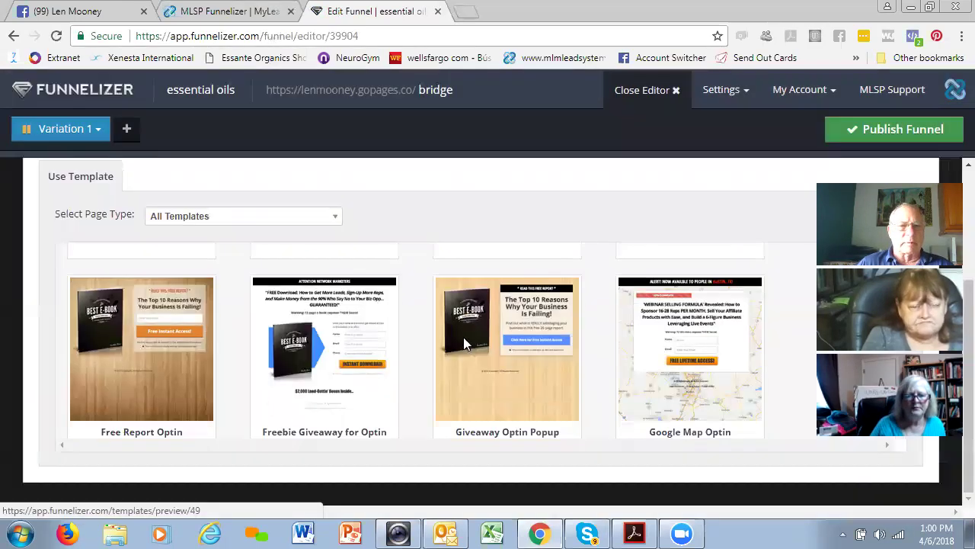
pyautogui.scroll(-5, 464, 337)
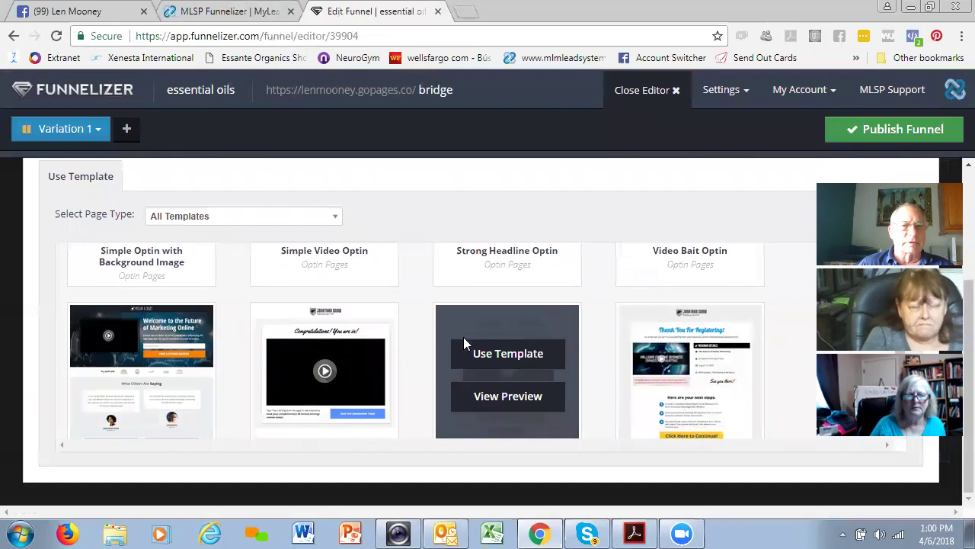
pyautogui.scroll(-1, 463, 337)
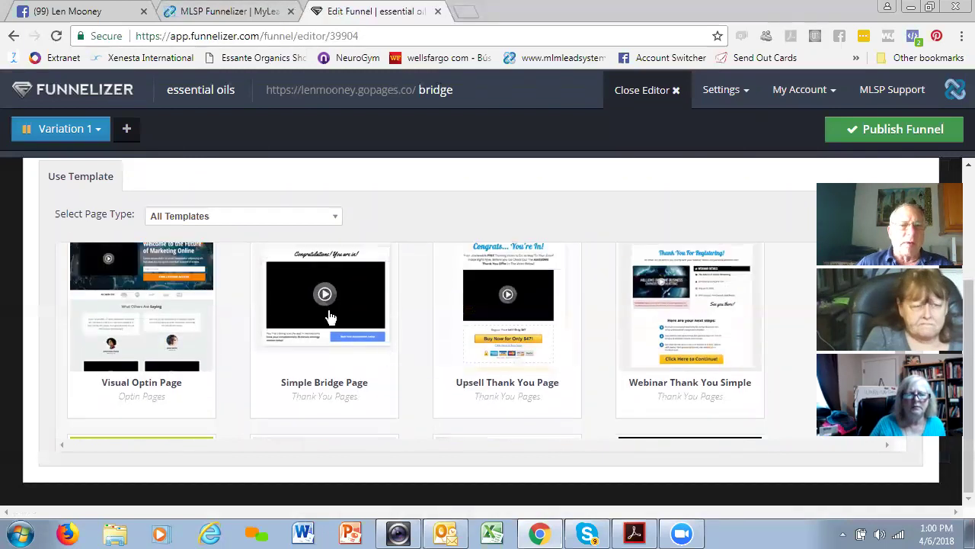
pyautogui.scroll(1, 330, 317)
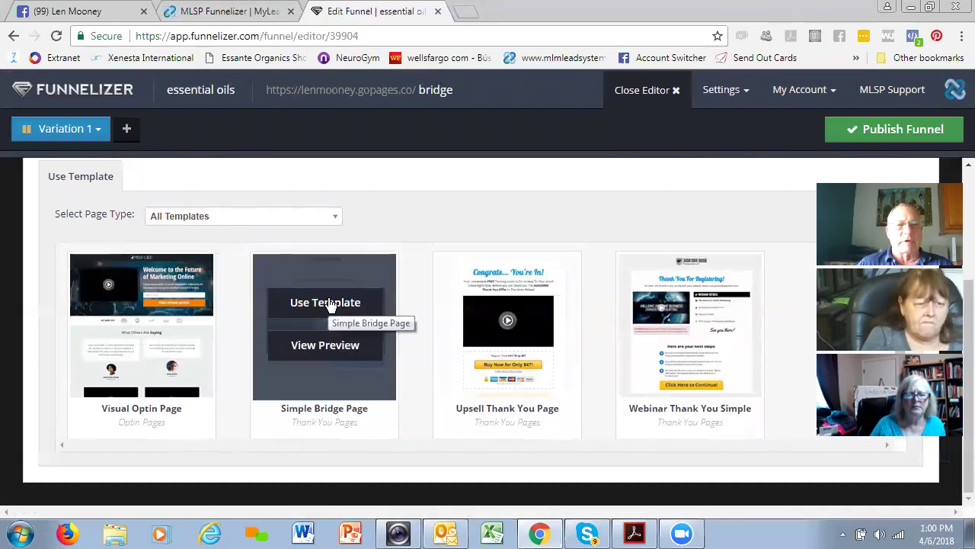
pyautogui.click(329, 303)
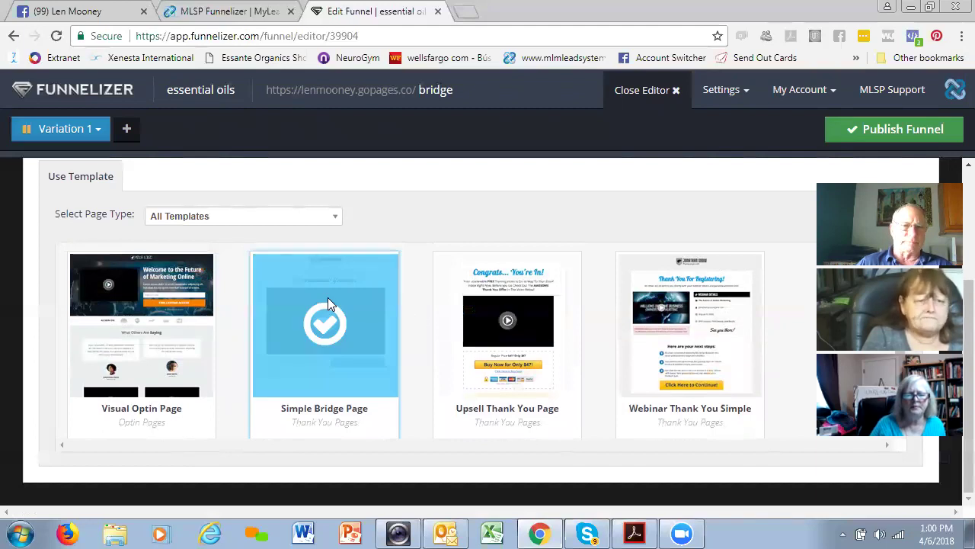
pyautogui.moveTo(550, 312)
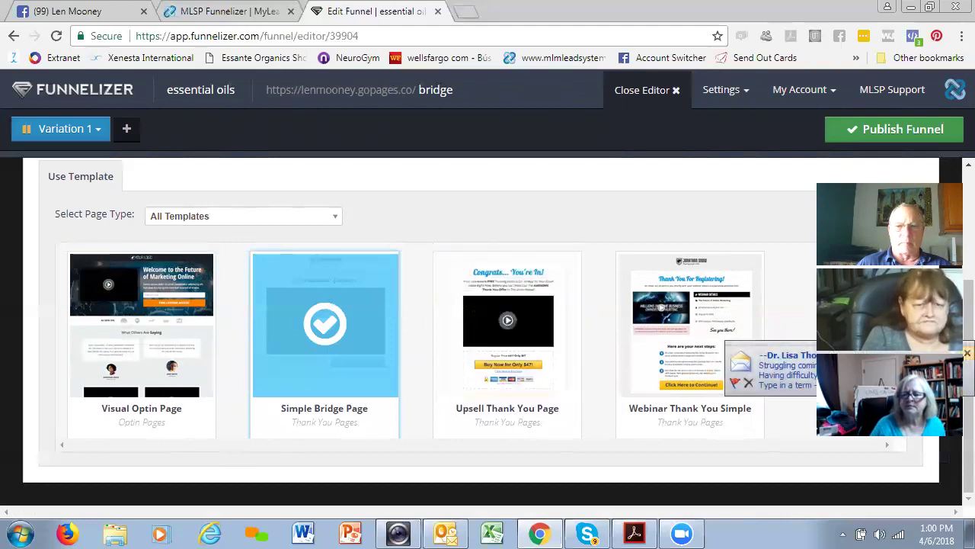
# - Scroll back up to the empty Page Name and Page Slug fields
pyautogui.scroll(-3, 587, 345)
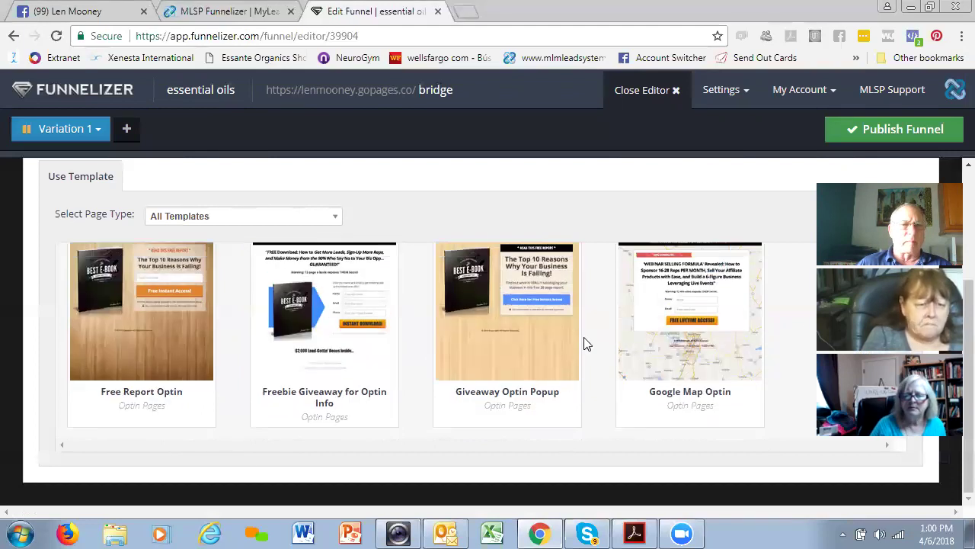
pyautogui.scroll(-3, 587, 344)
pyautogui.scroll(-2, 587, 345)
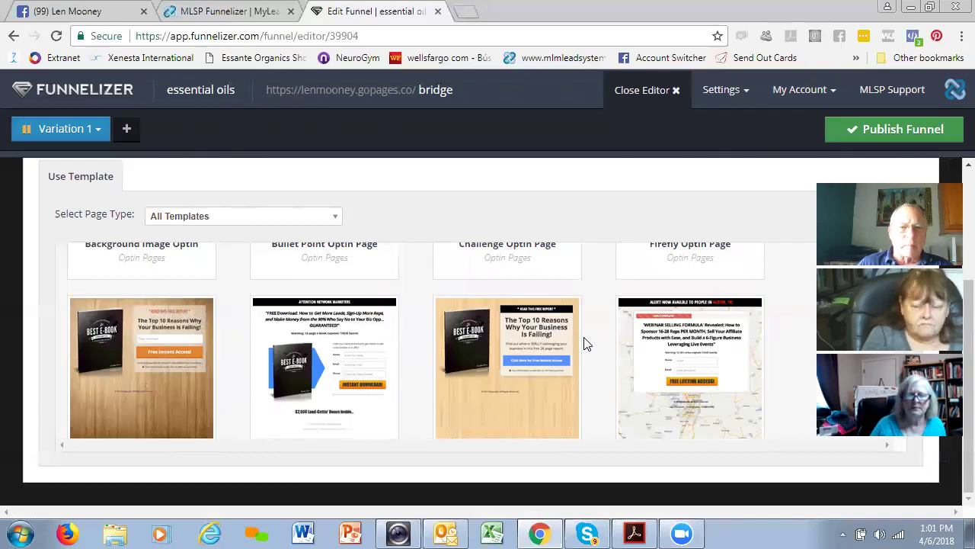
pyautogui.scroll(-2, 587, 344)
pyautogui.scroll(-2, 587, 344)
pyautogui.scroll(2, 583, 342)
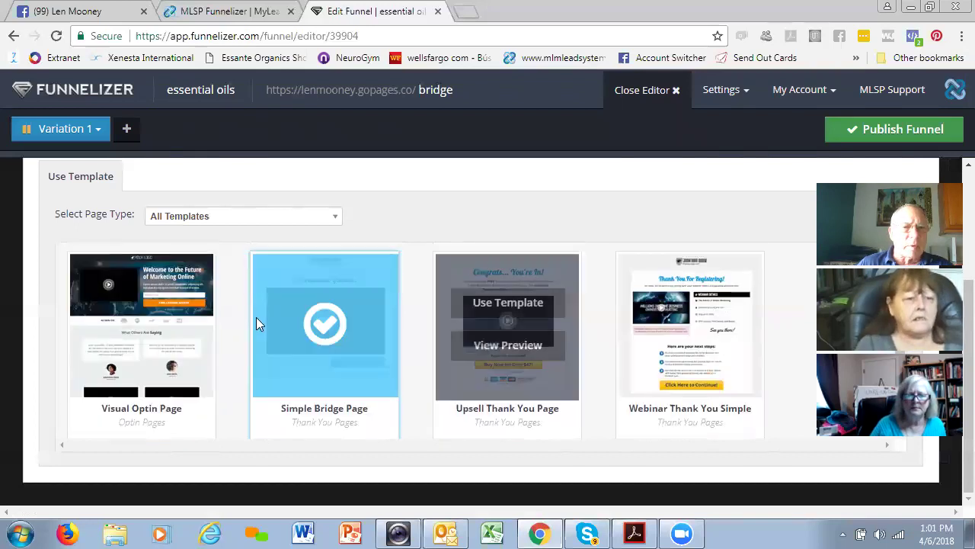
pyautogui.scroll(-3, 339, 304)
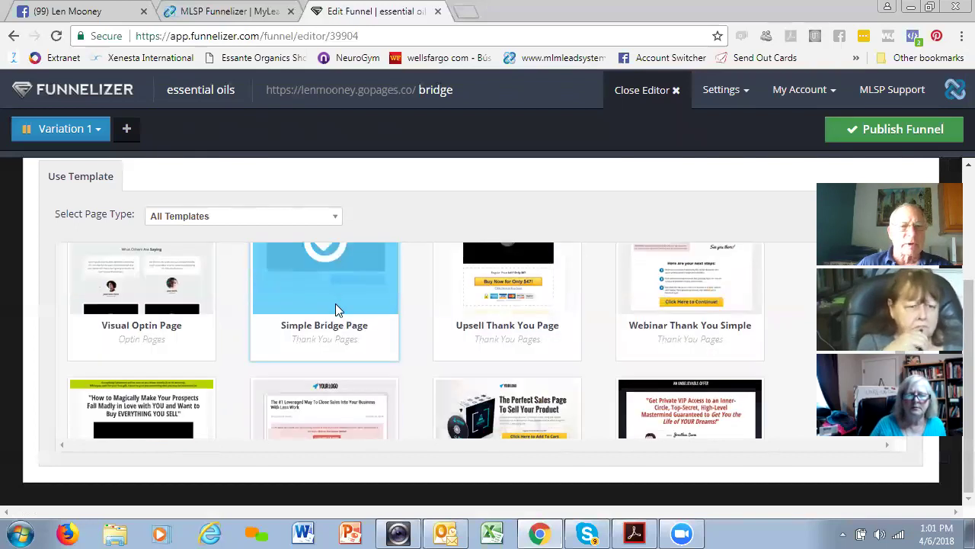
pyautogui.scroll(3, 341, 306)
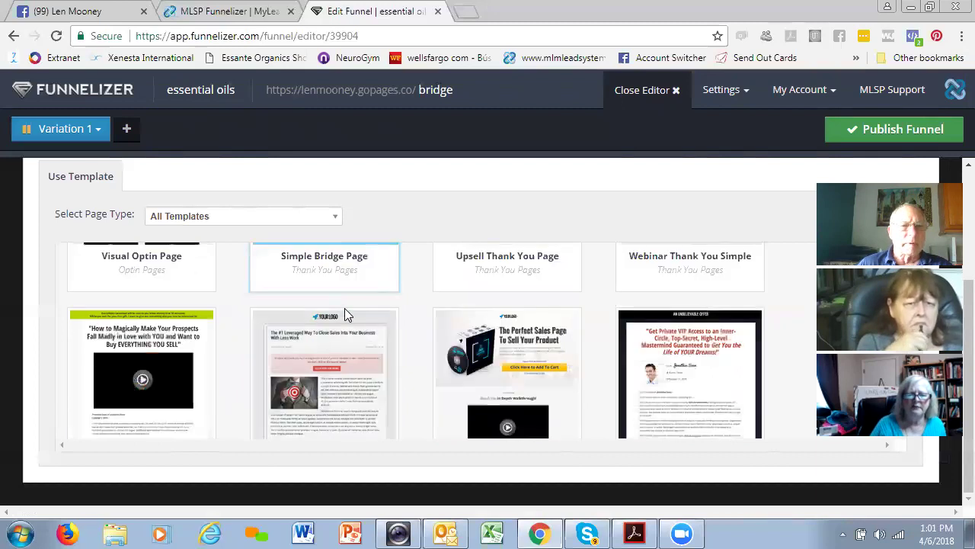
pyautogui.scroll(-3, 345, 308)
pyautogui.scroll(-2, 346, 311)
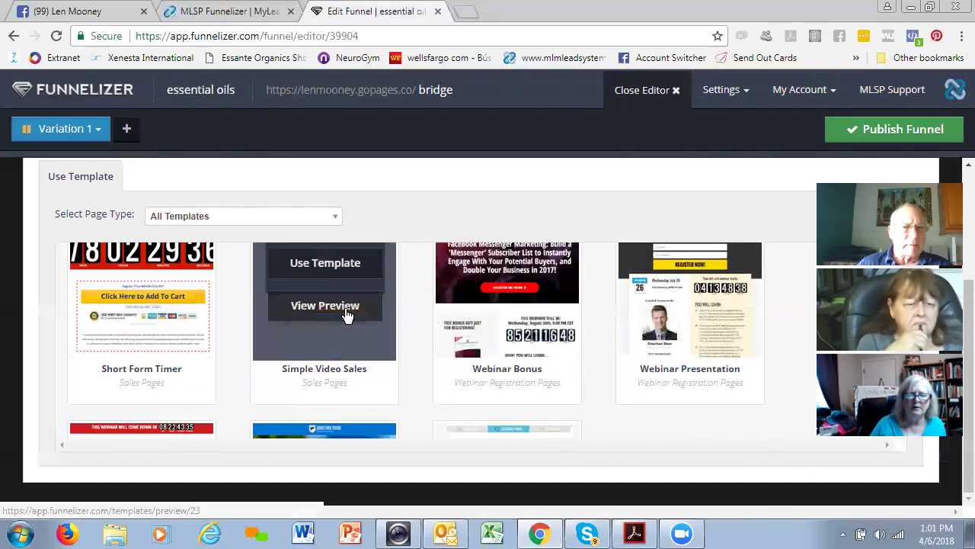
pyautogui.scroll(1, 347, 315)
pyautogui.scroll(5, 344, 308)
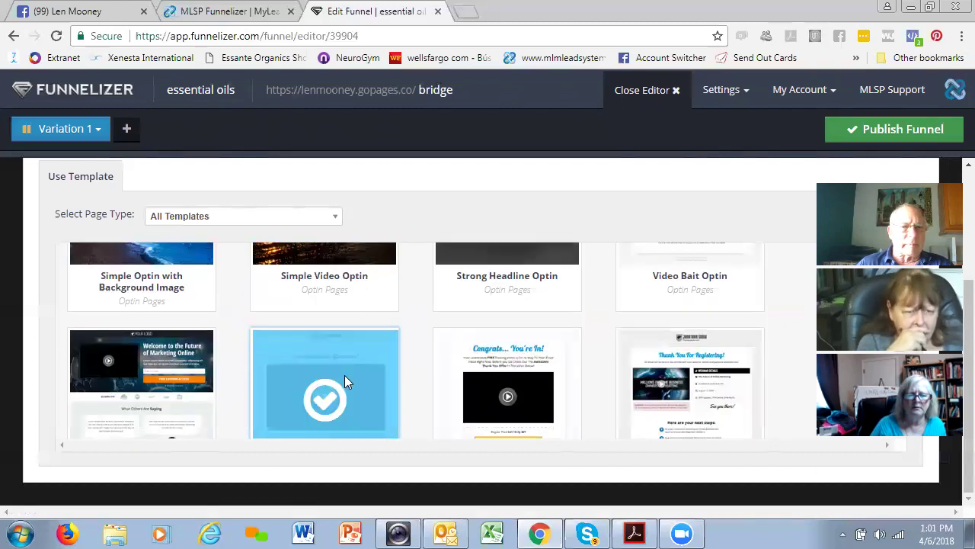
pyautogui.scroll(1, 366, 334)
pyautogui.scroll(3, 401, 338)
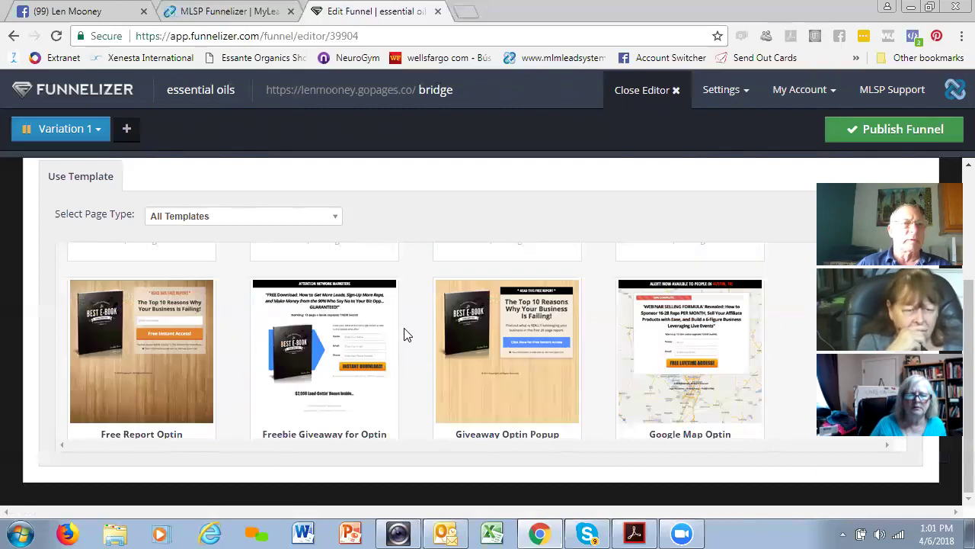
pyautogui.scroll(1, 404, 333)
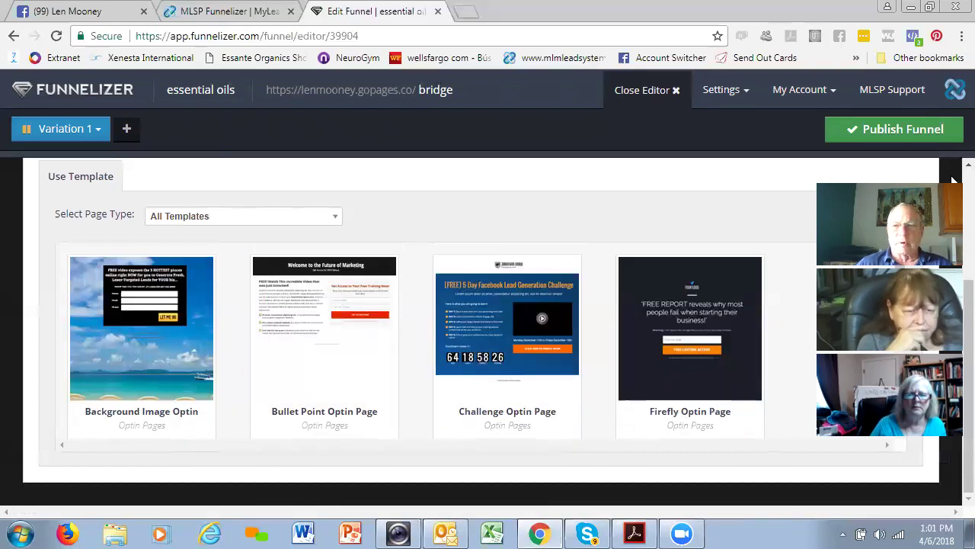
pyautogui.scroll(2, 952, 180)
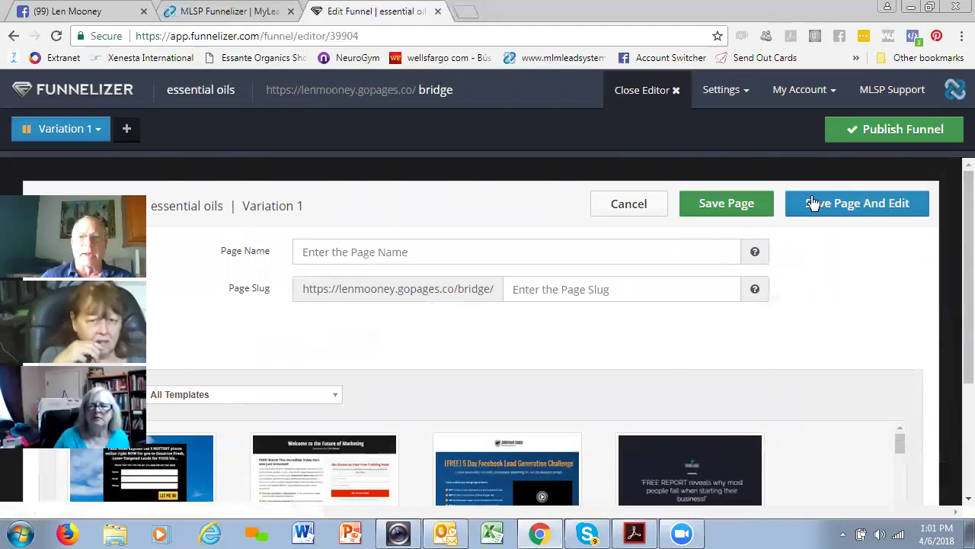
# - Name the new page 'bridge' with slug 'bridge', save it and open the page editor
pyautogui.click(842, 210)
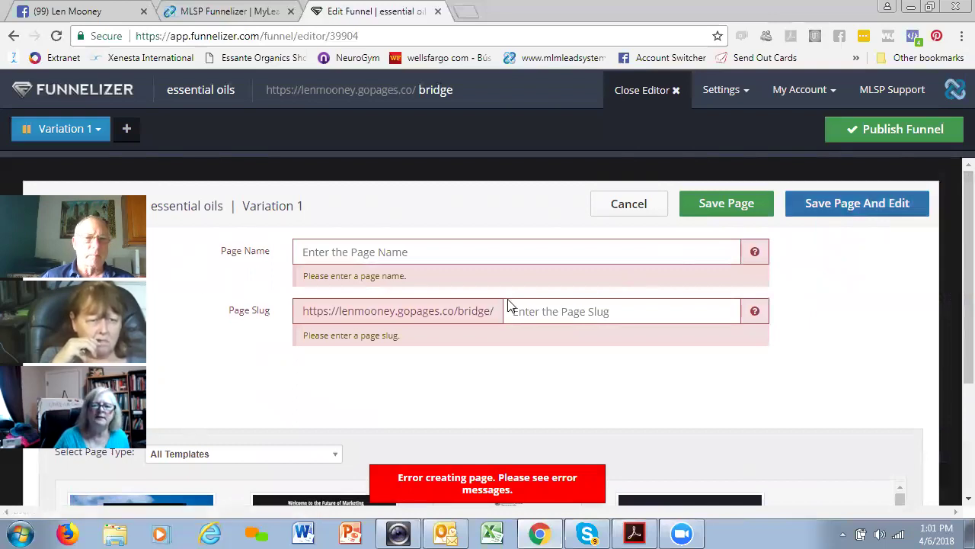
pyautogui.click(371, 254)
pyautogui.write('bridge')
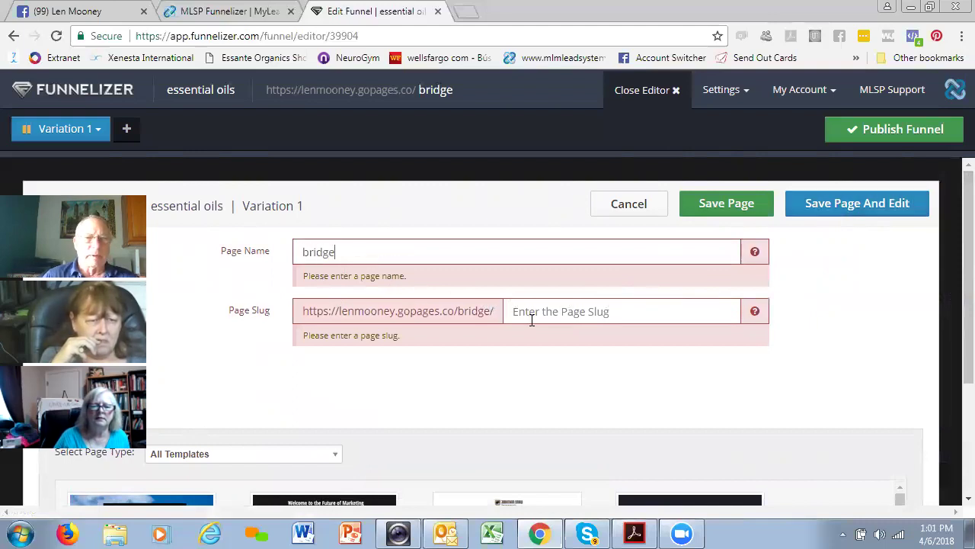
pyautogui.click(525, 305)
pyautogui.write('b')
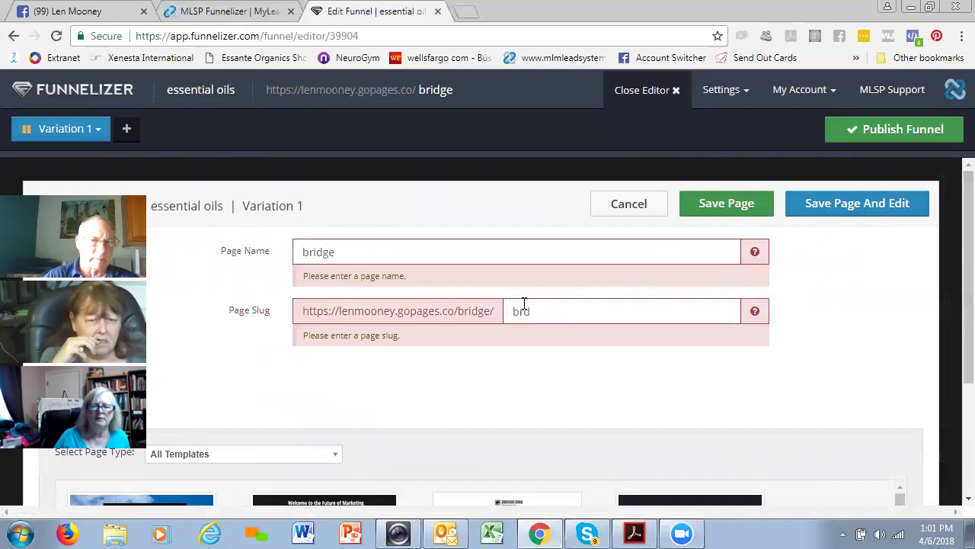
pyautogui.write('ridge')
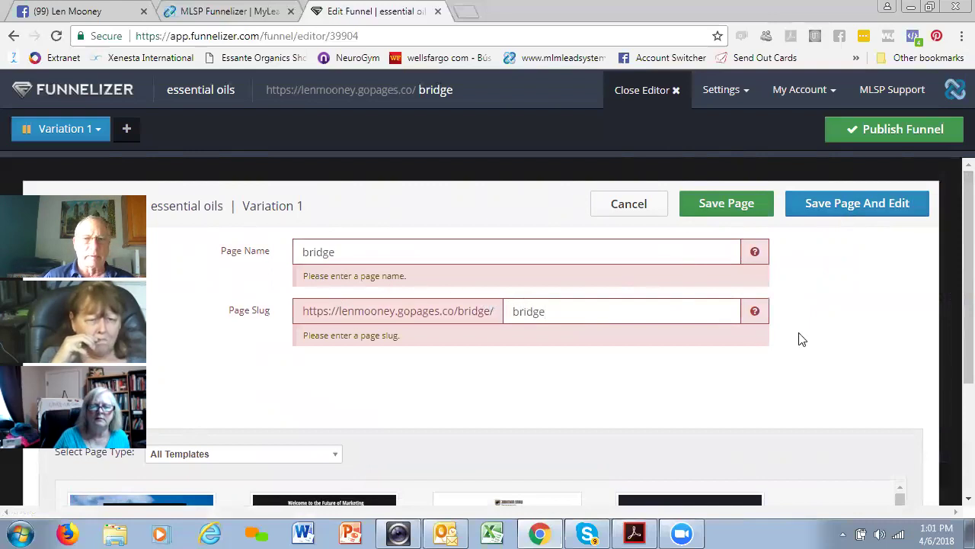
pyautogui.click(863, 203)
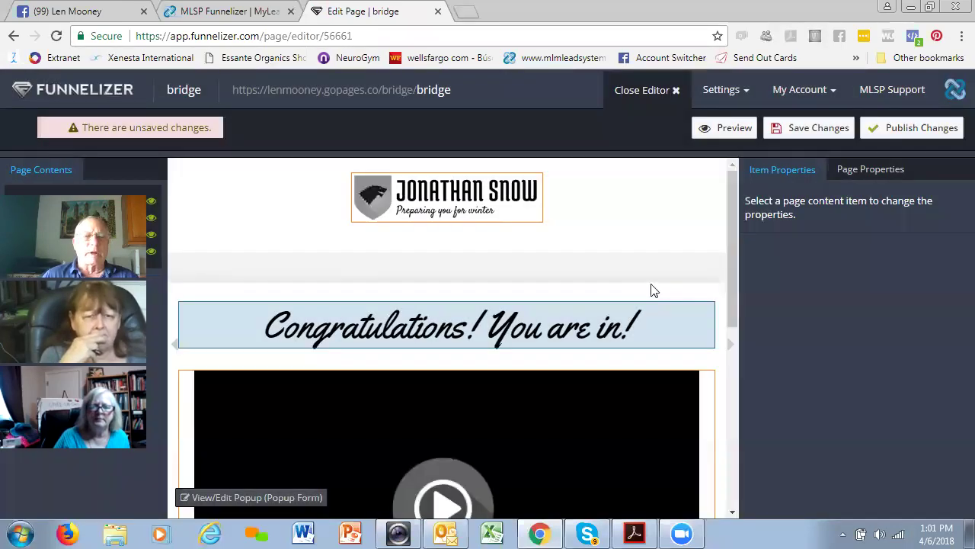
# - Hide the header Logo and select the 'Congratulations! You are in!' headline text
pyautogui.scroll(-1, 447, 335)
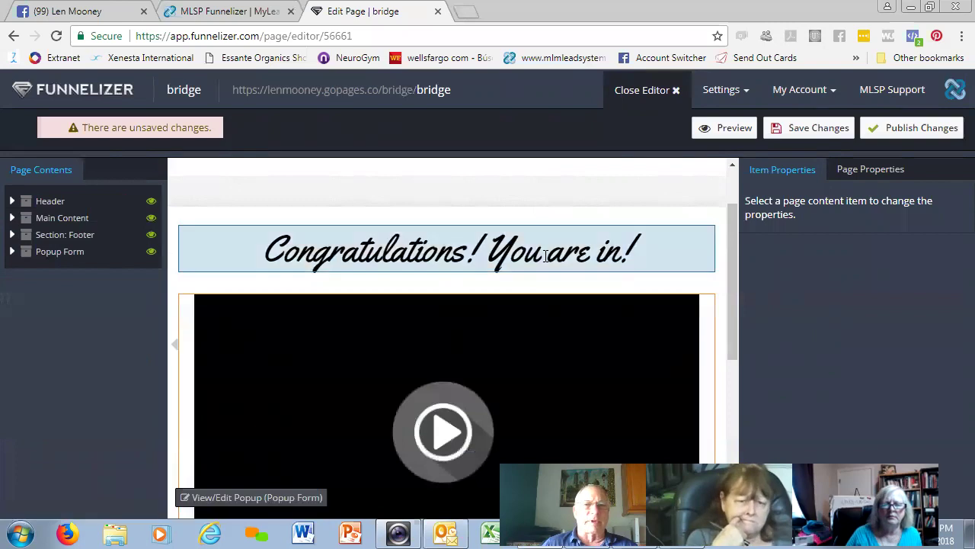
pyautogui.scroll(1, 587, 274)
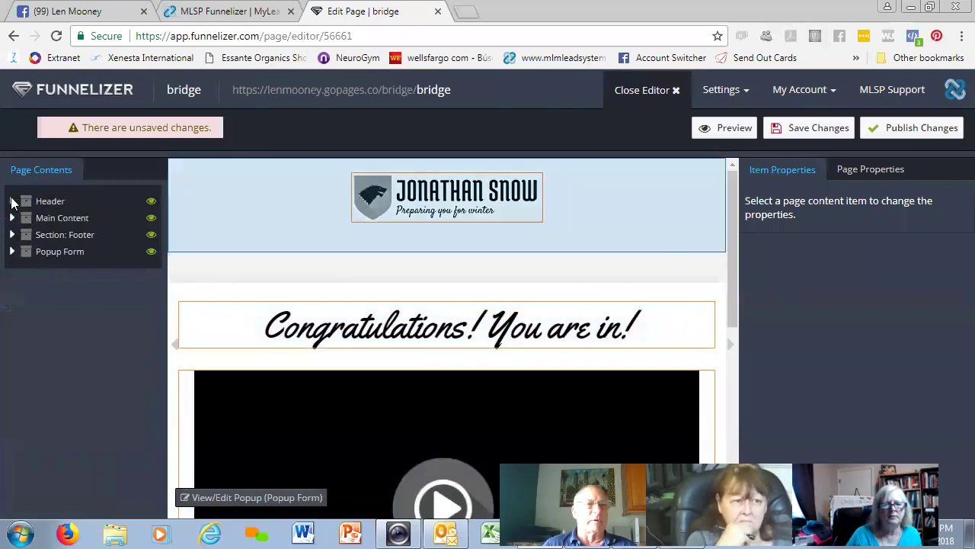
pyautogui.click(12, 202)
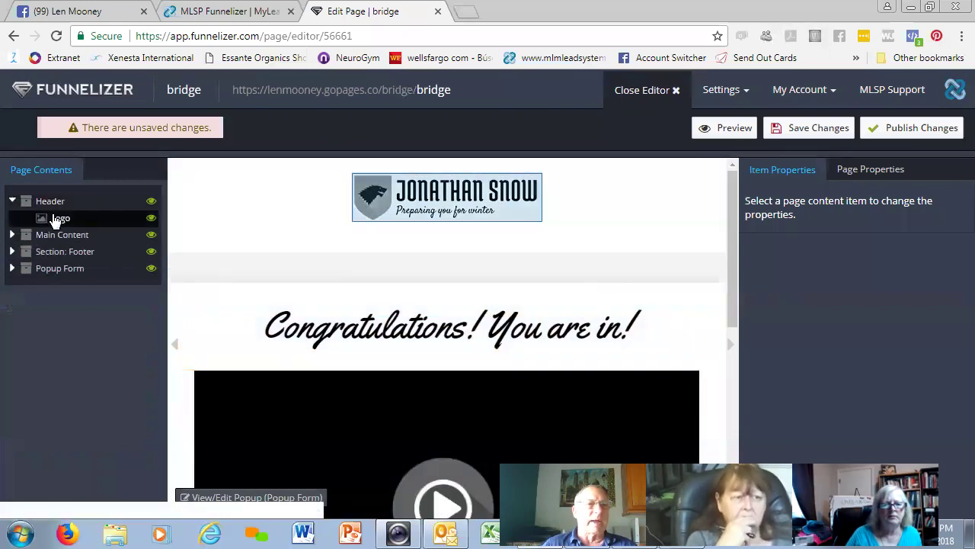
pyautogui.click(150, 219)
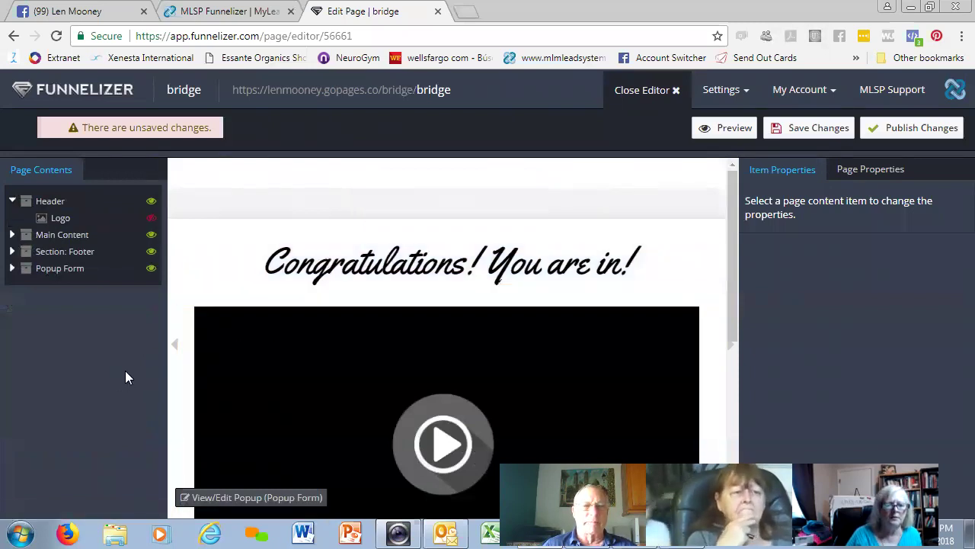
pyautogui.click(510, 263)
pyautogui.moveTo(657, 259); pyautogui.dragTo(252, 273)
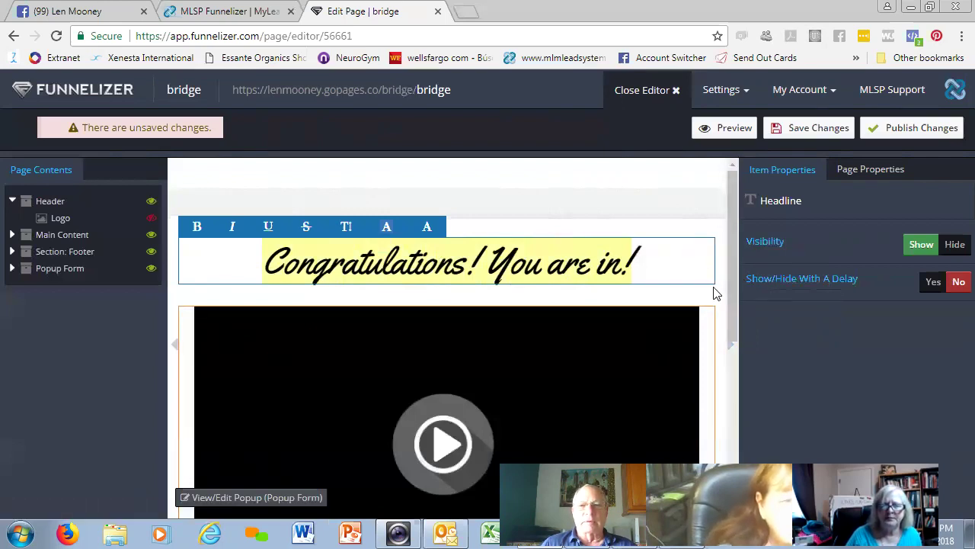
pyautogui.click(722, 281)
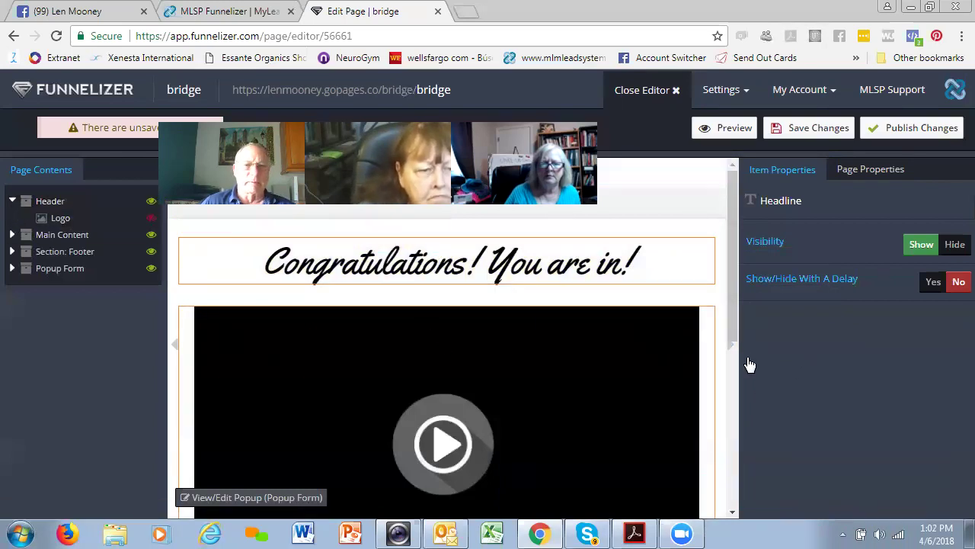
pyautogui.scroll(-2, 750, 365)
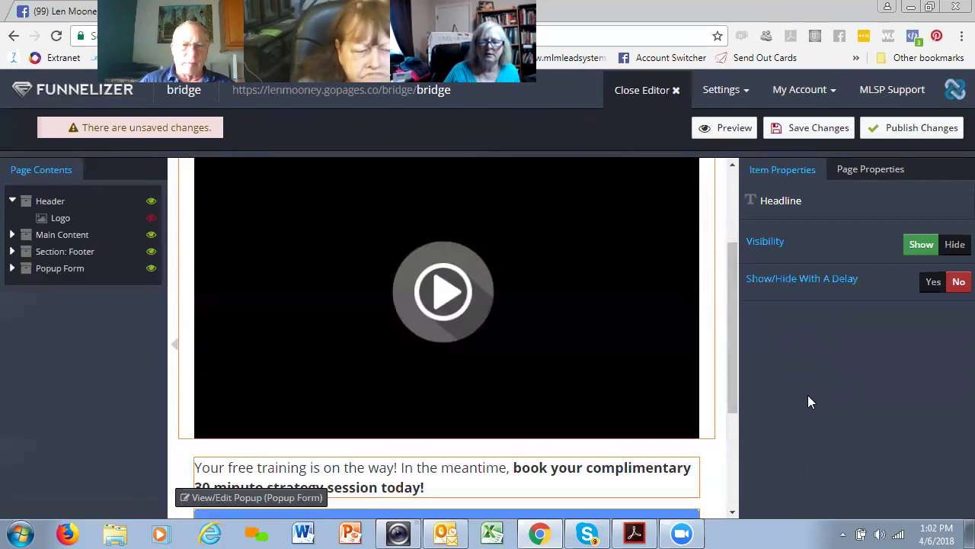
# - Set the page's video element to the presenter's introduction video
pyautogui.click(442, 298)
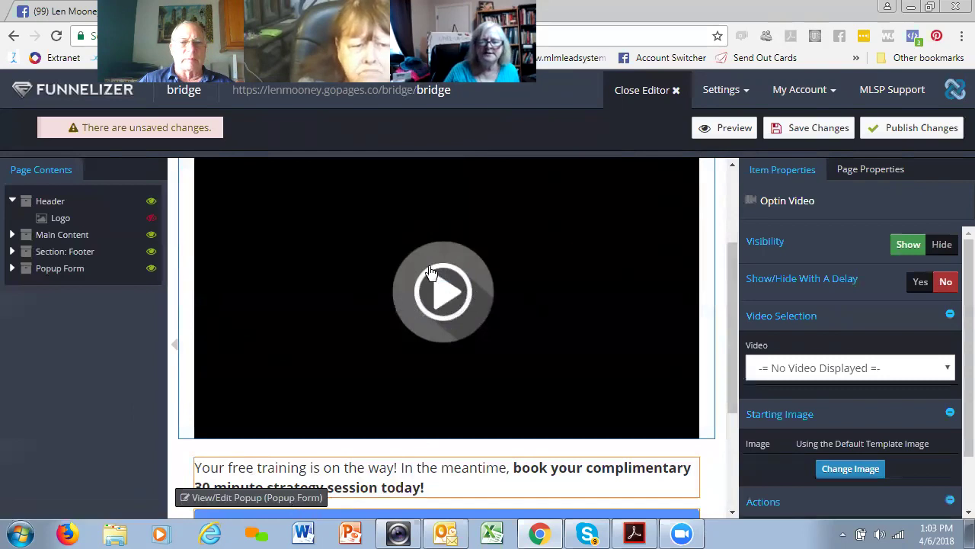
pyautogui.click(946, 372)
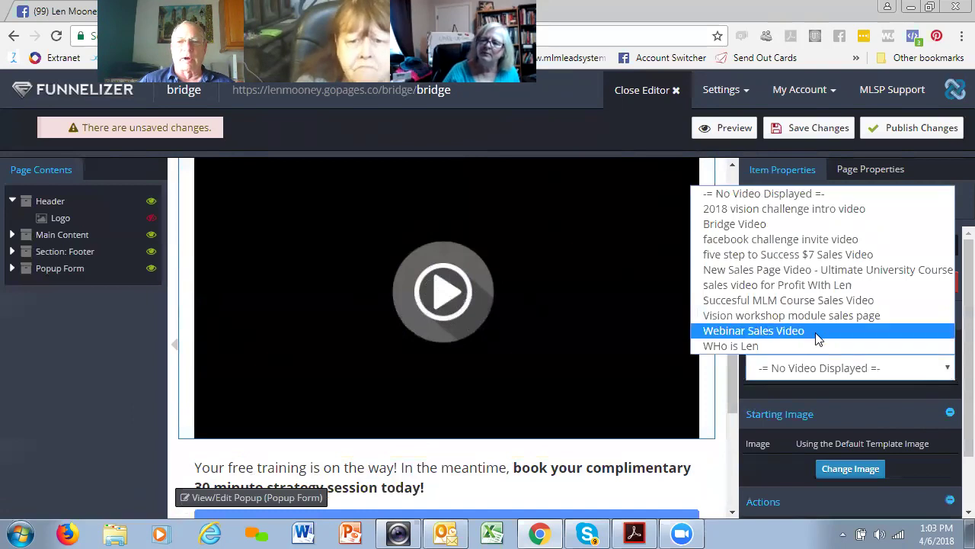
pyautogui.click(743, 346)
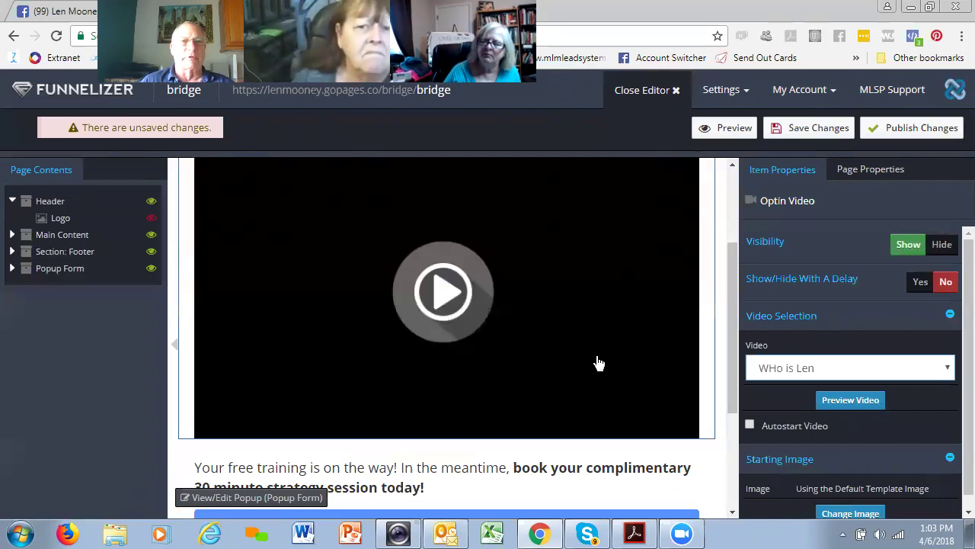
pyautogui.scroll(-2, 599, 364)
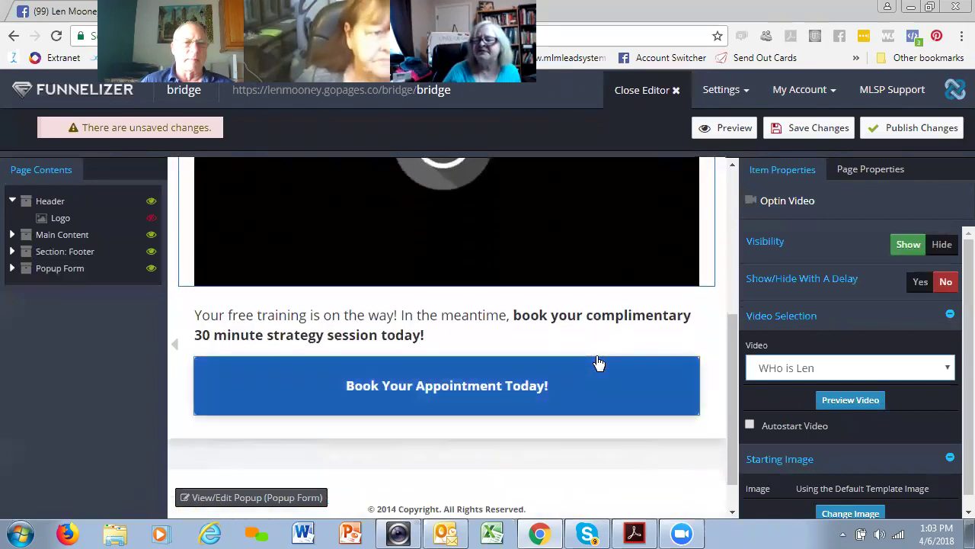
pyautogui.scroll(1, 599, 364)
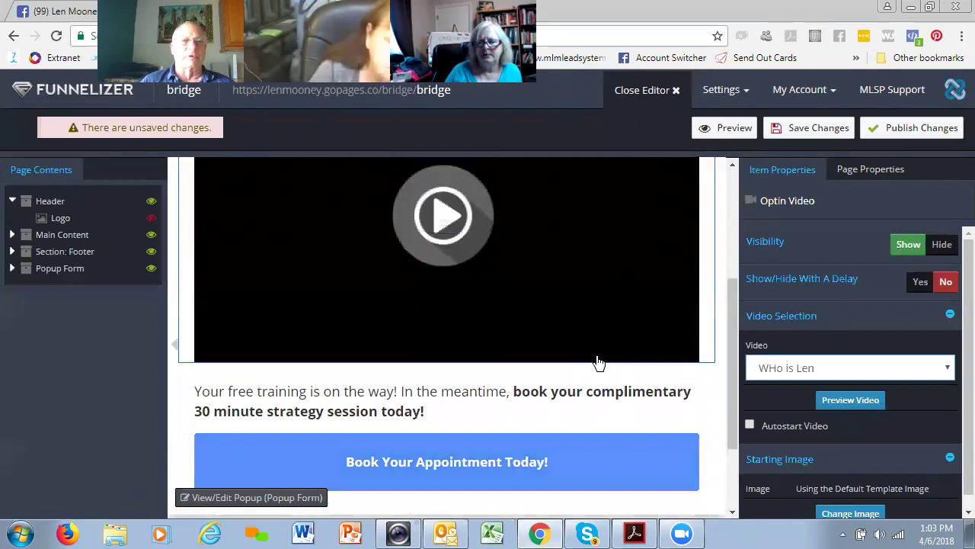
# - Select the strategy-session text below the video for editing
pyautogui.scroll(2, 599, 362)
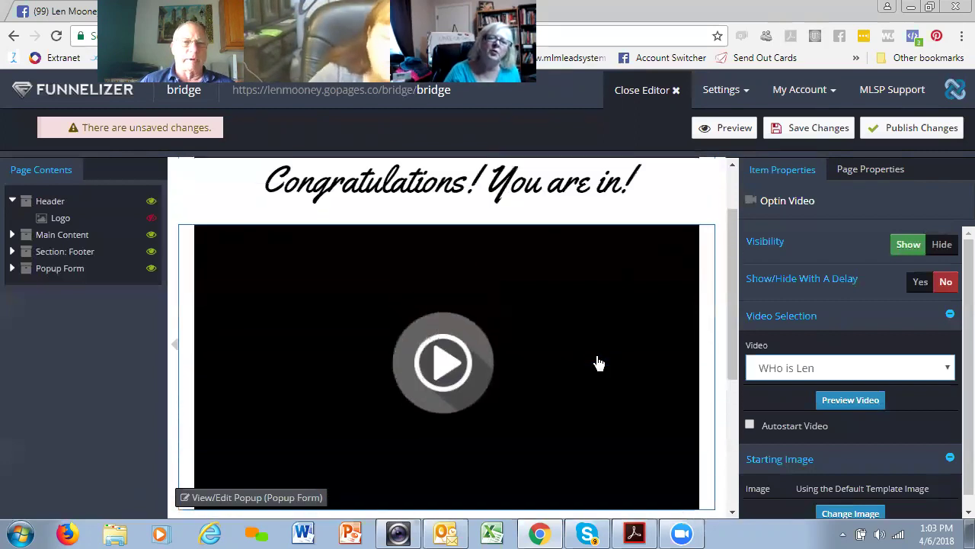
pyautogui.scroll(-2, 599, 362)
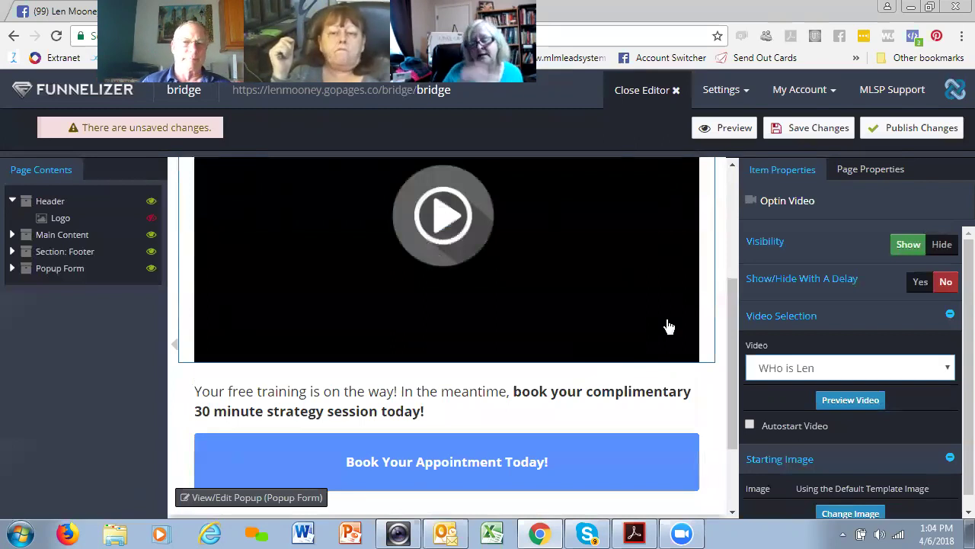
pyautogui.scroll(-3, 668, 327)
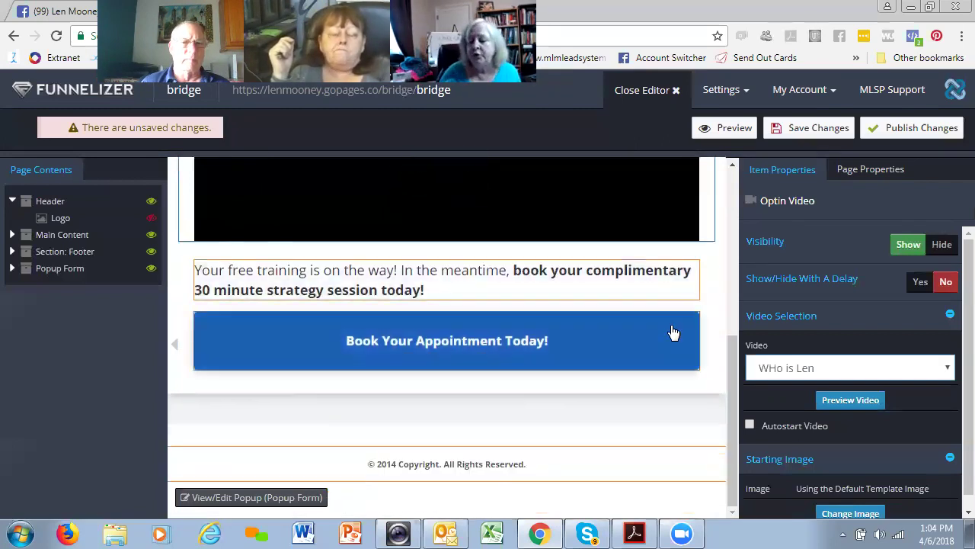
pyautogui.scroll(8, 673, 332)
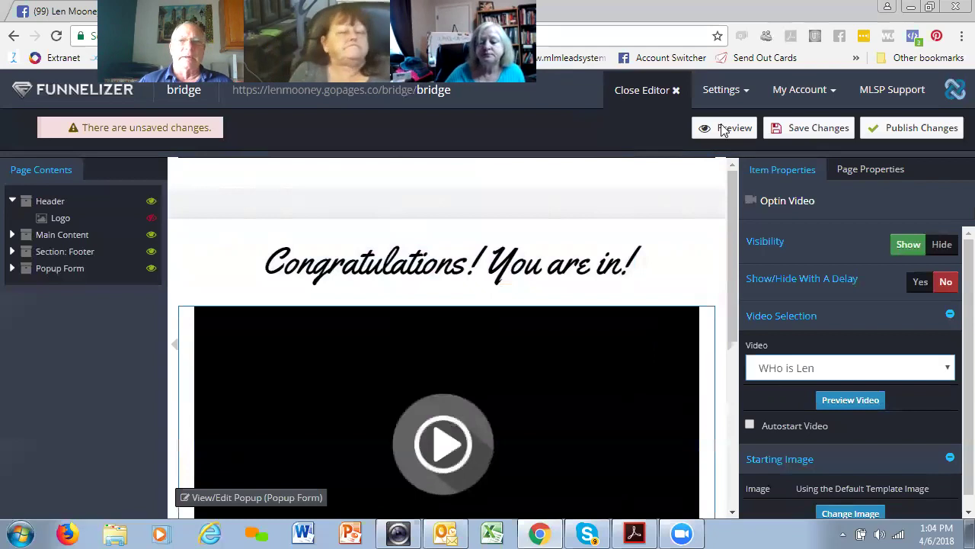
pyautogui.scroll(-1, 952, 278)
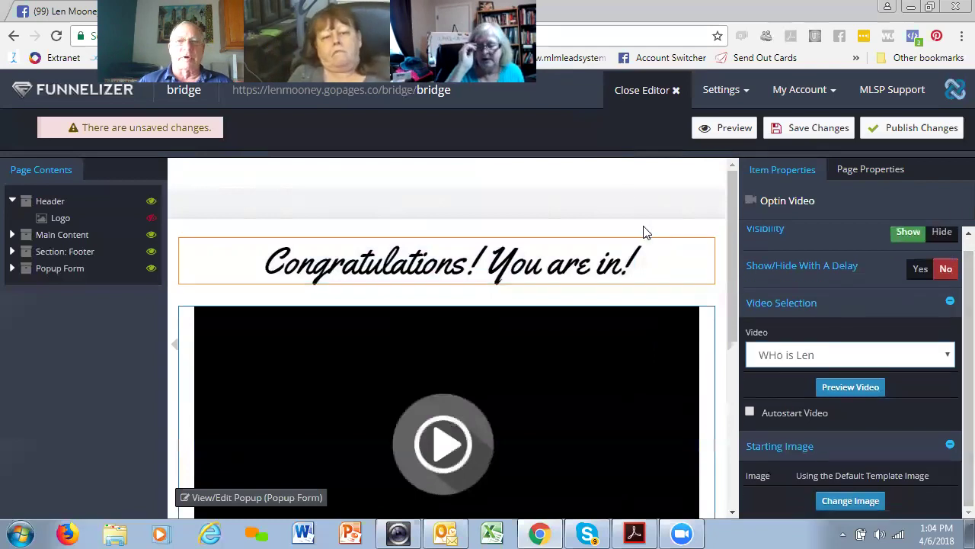
pyautogui.scroll(-2, 642, 230)
pyautogui.scroll(1, 630, 190)
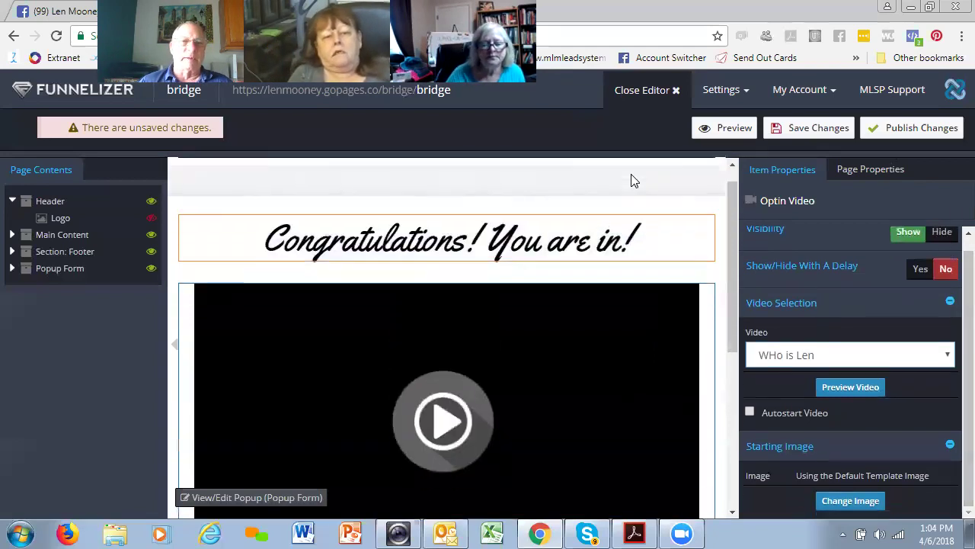
pyautogui.scroll(-4, 633, 183)
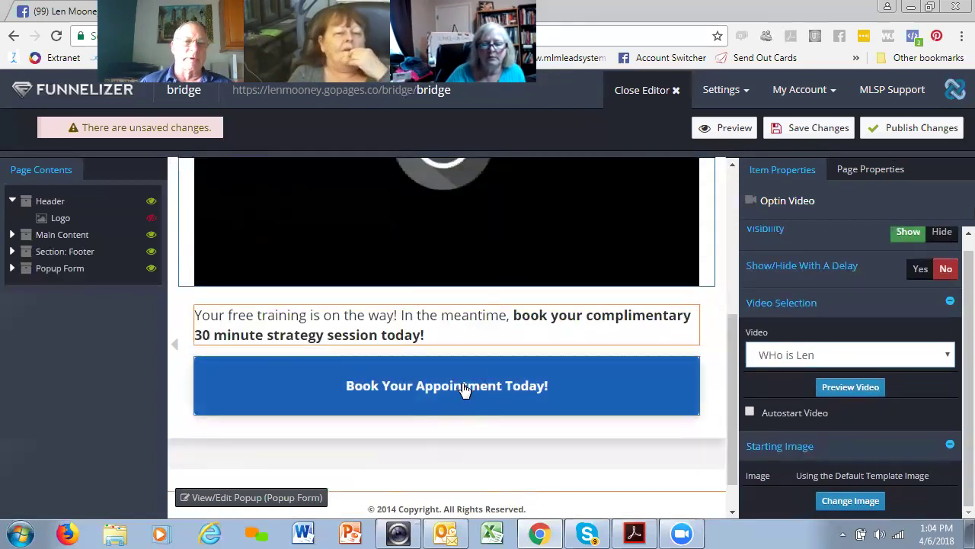
pyautogui.moveTo(197, 314); pyautogui.dragTo(437, 330)
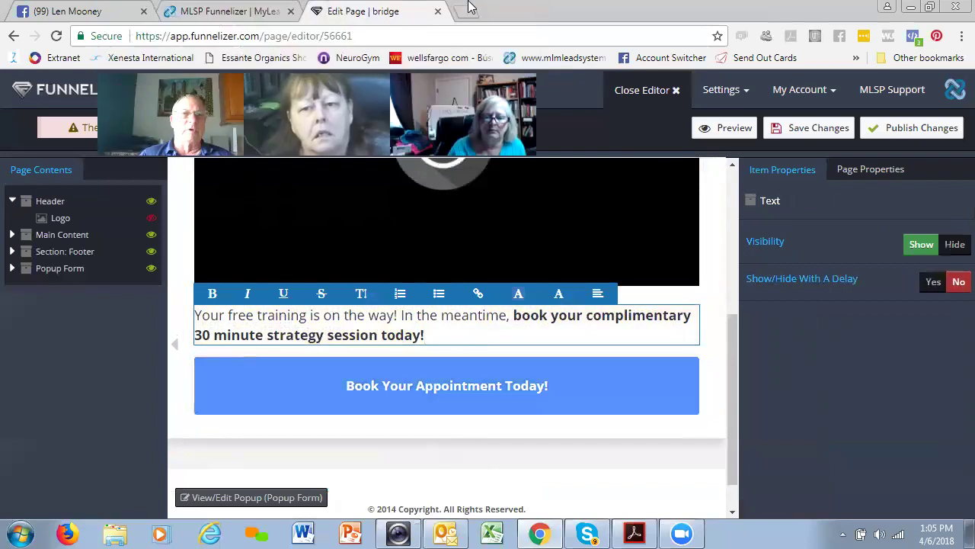
# - Open the Calendly homepage in a new tab via a Google search for calendly
pyautogui.click(466, 11)
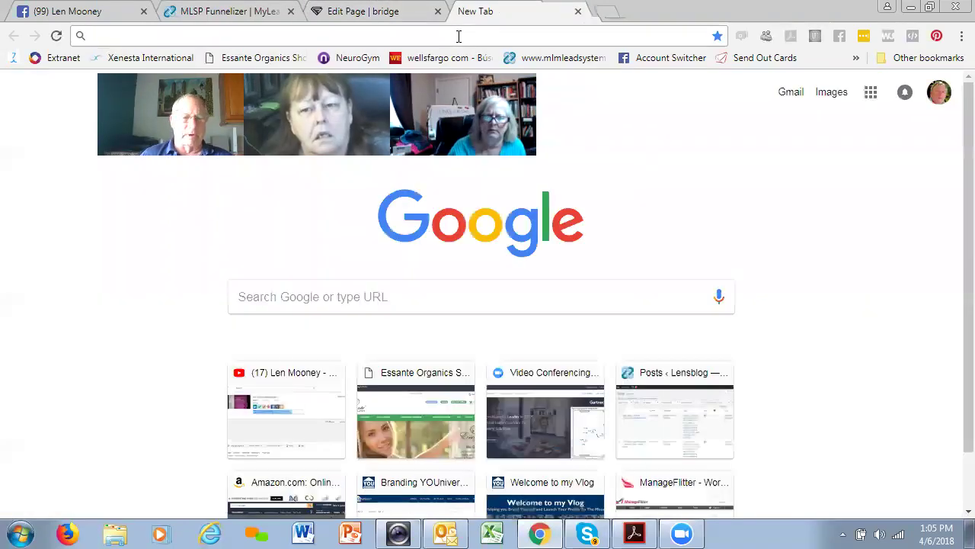
pyautogui.write('calndly')
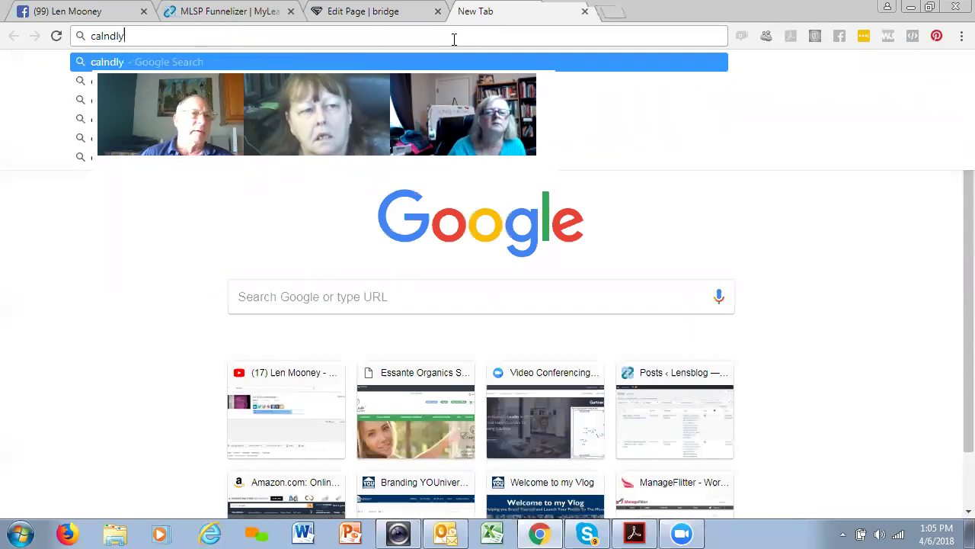
pyautogui.click(105, 35)
pyautogui.write('e')
pyautogui.press('Return')
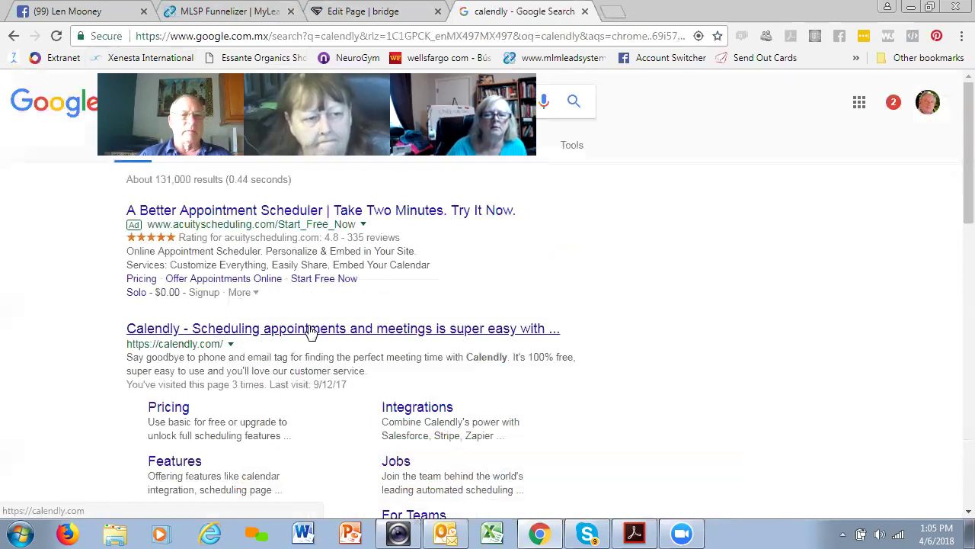
pyautogui.click(273, 332)
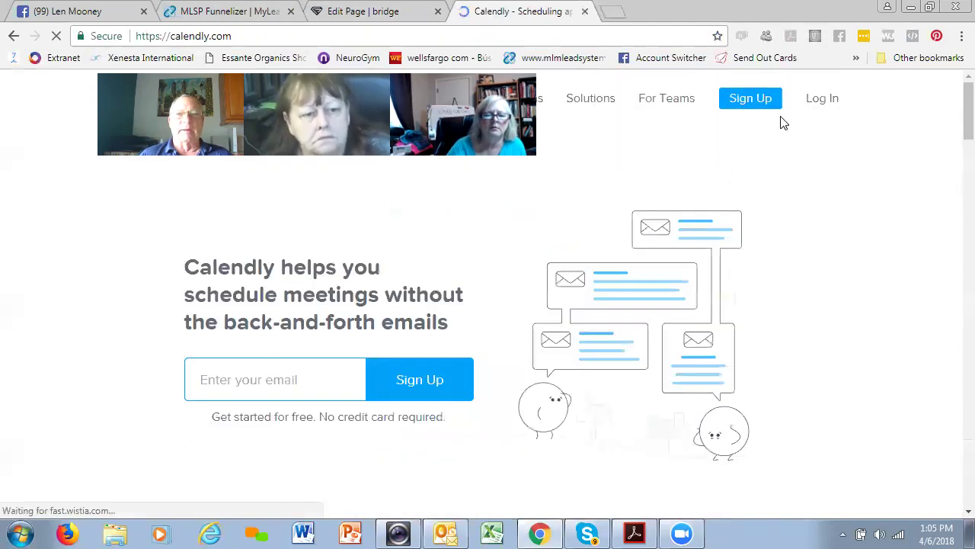
# - Log in to the Calendly account using the saved e-mail and password
pyautogui.click(824, 98)
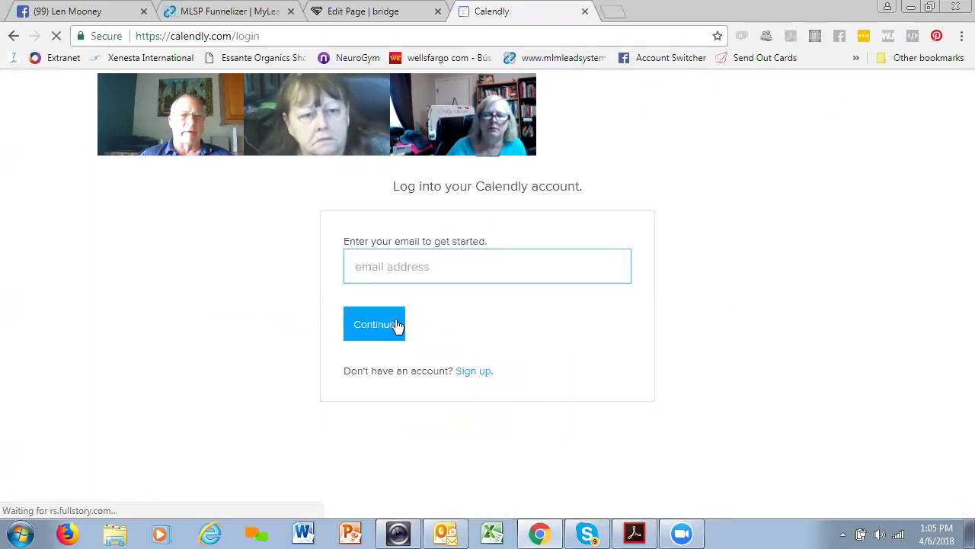
pyautogui.click(402, 266)
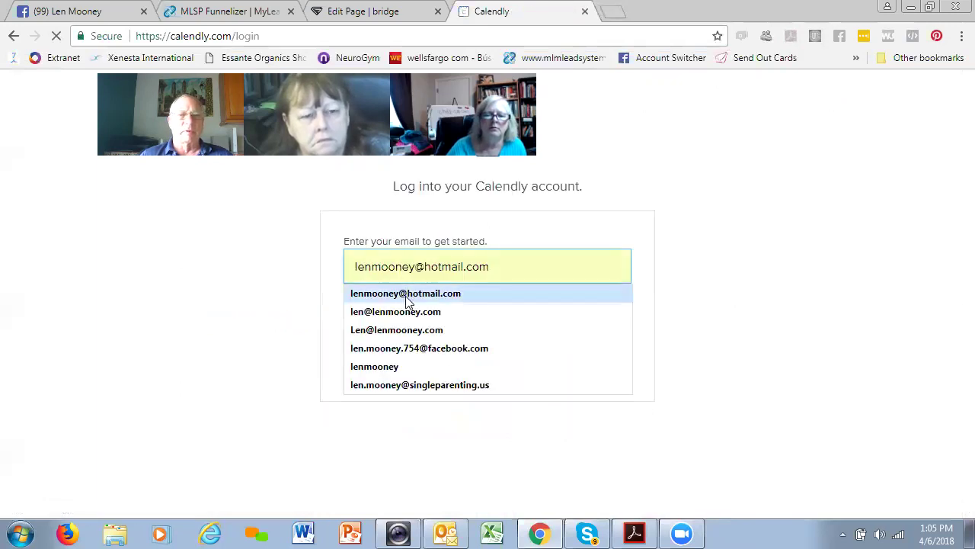
pyautogui.click(406, 295)
pyautogui.click(383, 325)
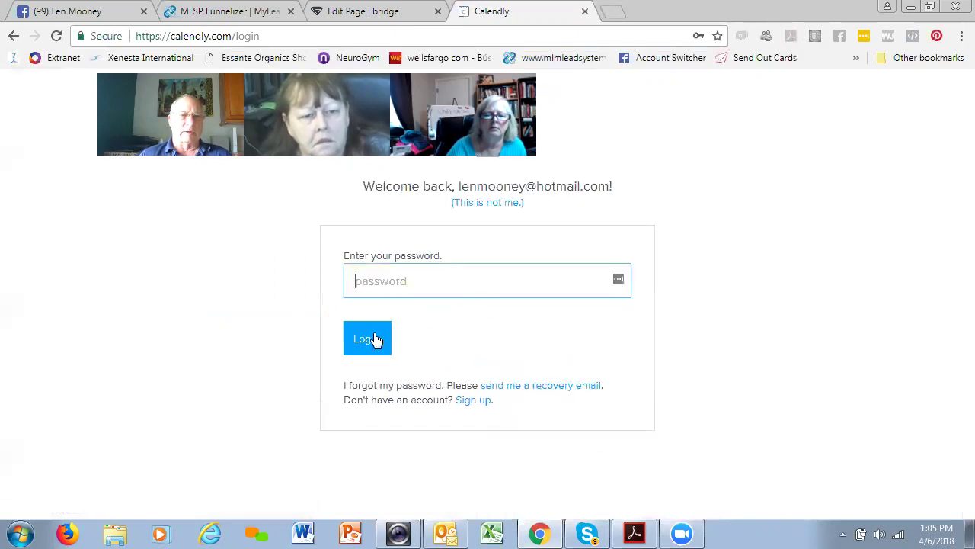
pyautogui.click(411, 279)
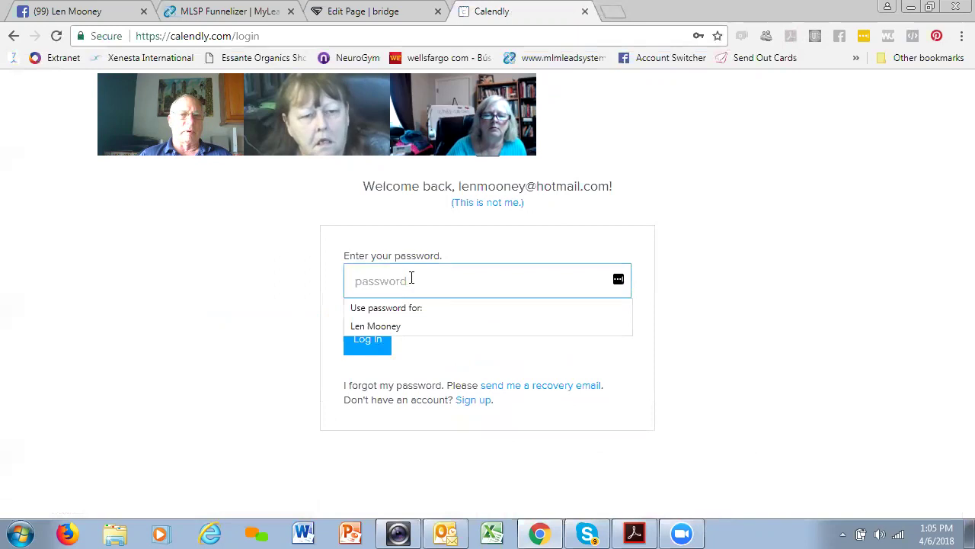
pyautogui.click(396, 327)
pyautogui.click(368, 342)
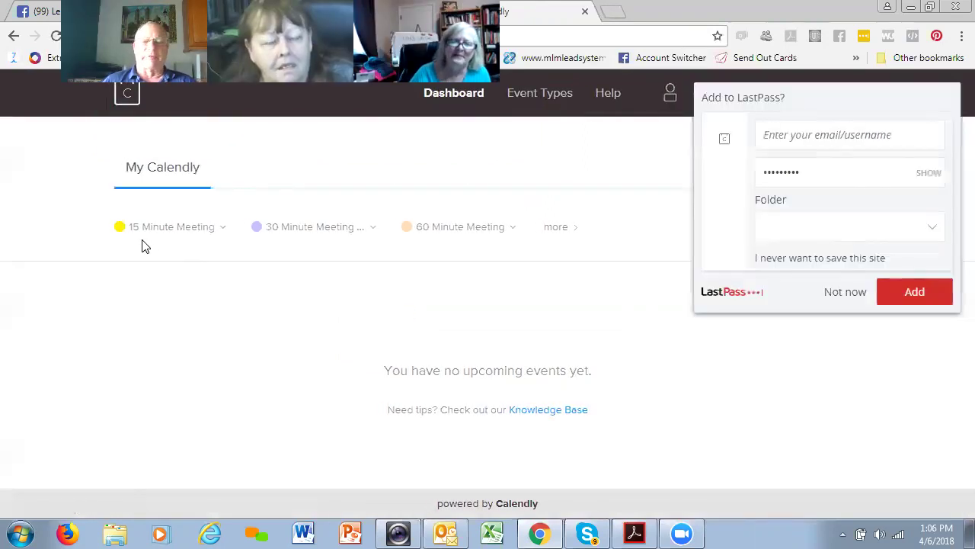
pyautogui.click(844, 296)
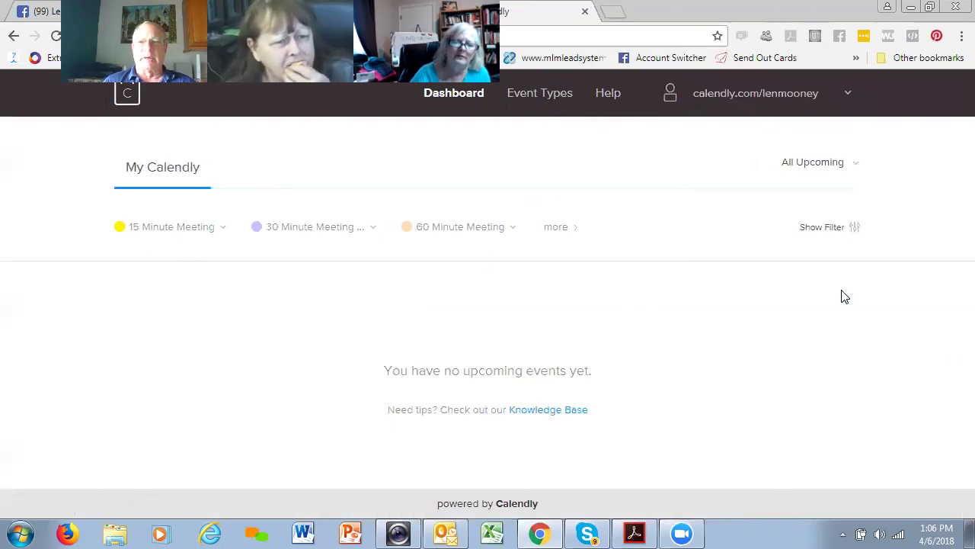
# - Copy the 30 Minute Meeting booking link and open a new blank tab
pyautogui.click(264, 231)
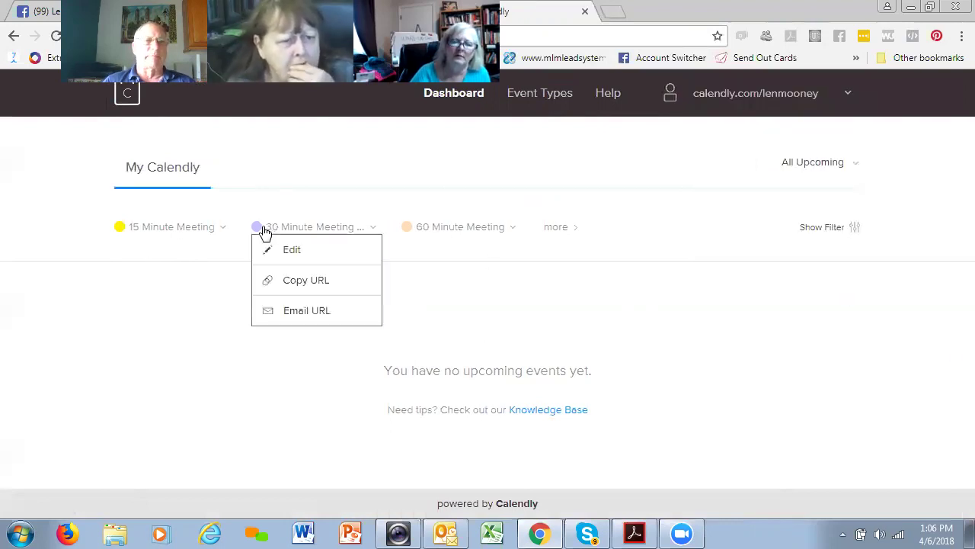
pyautogui.click(317, 280)
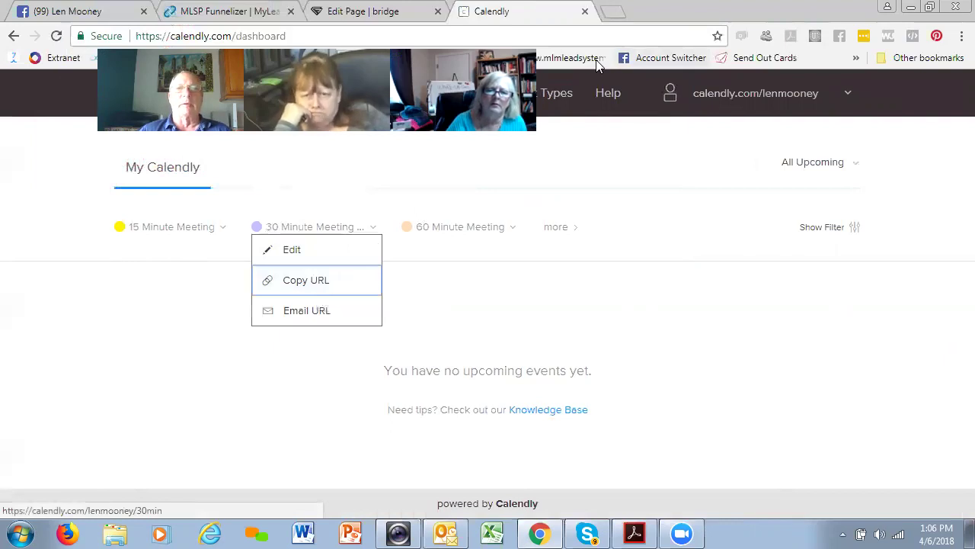
pyautogui.click(613, 11)
pyautogui.rightClick(623, 32)
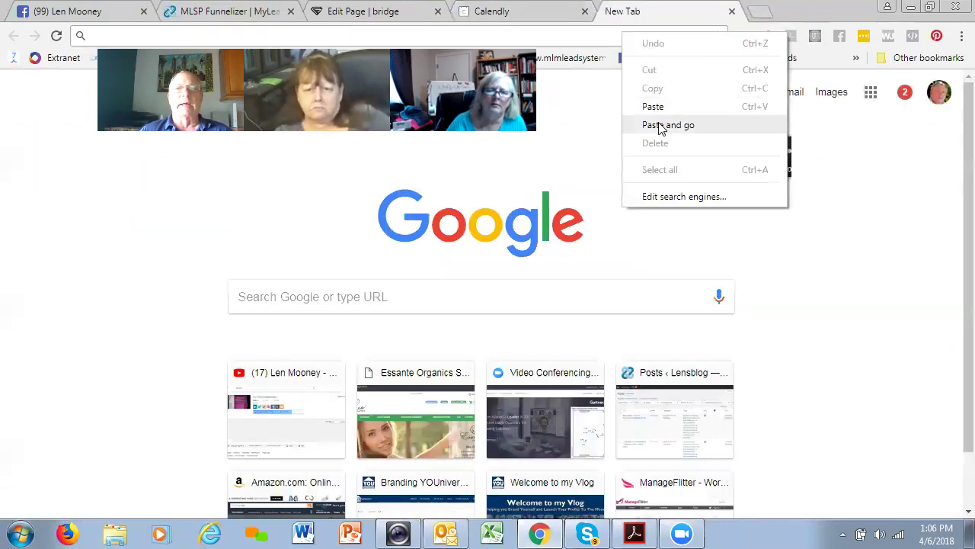
# - Test the booking link for Sat Apr 7, close the dashboard tab, and return to the bridge editor
pyautogui.click(663, 125)
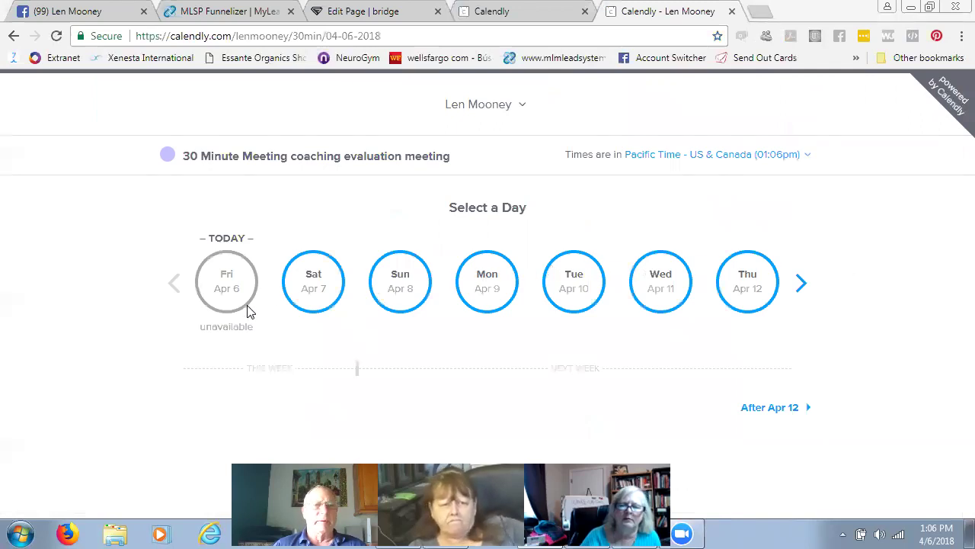
pyautogui.click(314, 283)
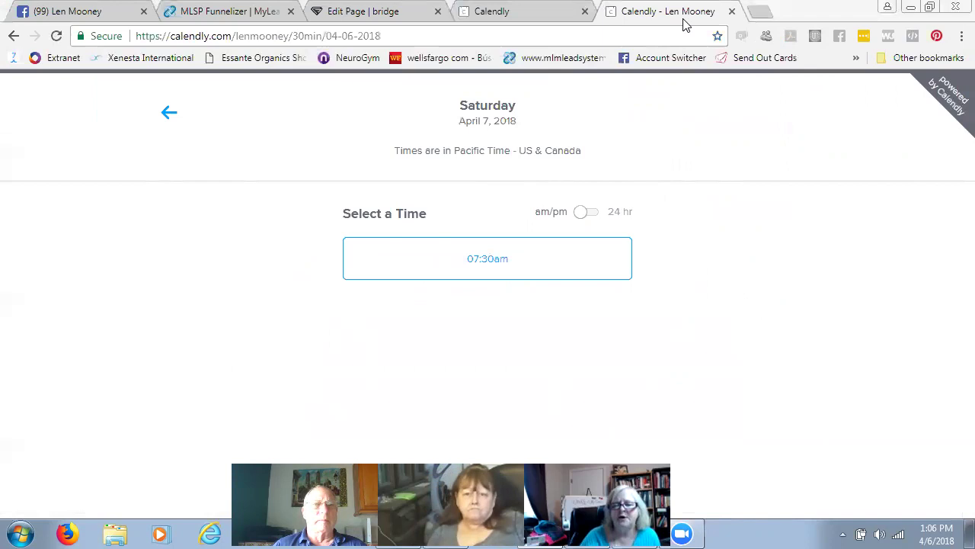
pyautogui.click(585, 11)
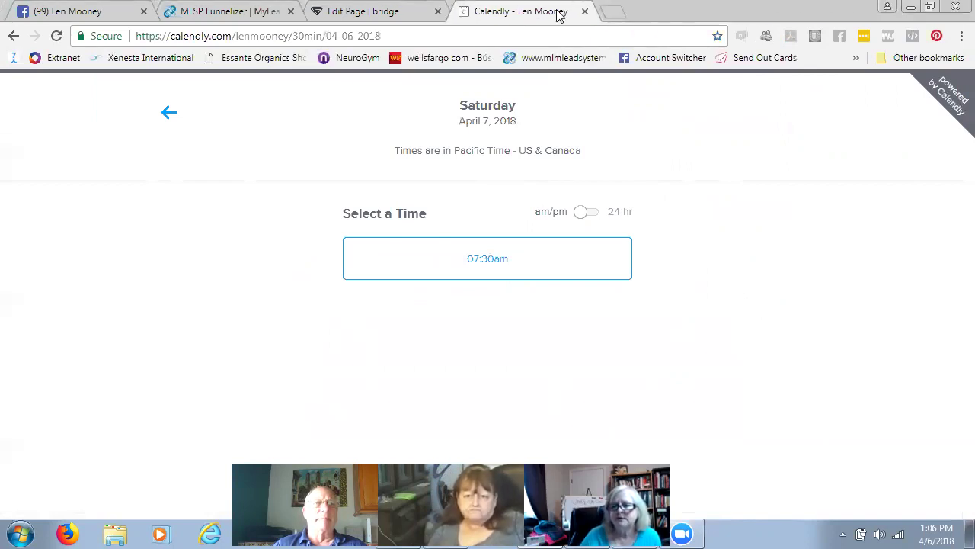
pyautogui.click(438, 15)
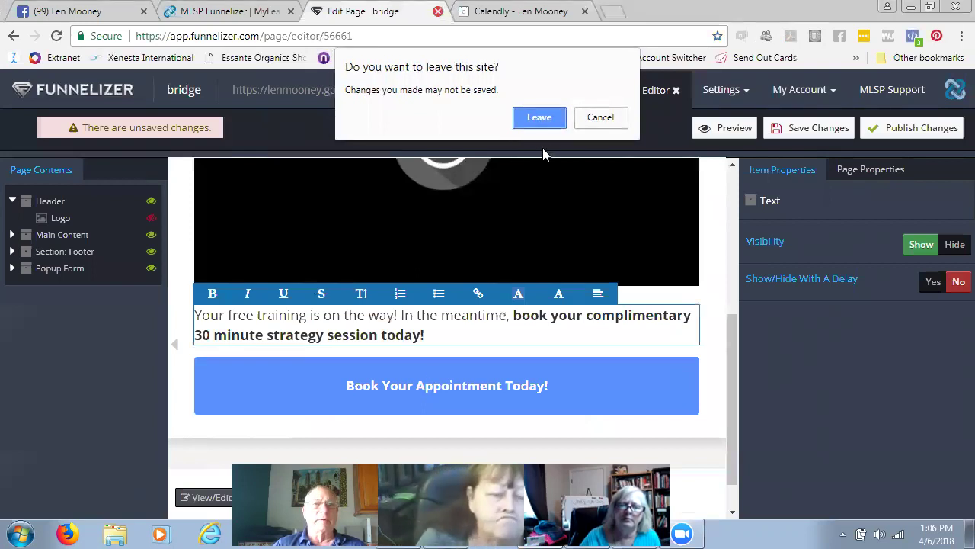
# - Stay in the page editor and select the 'Book Your Appointment Today!' button
pyautogui.click(598, 118)
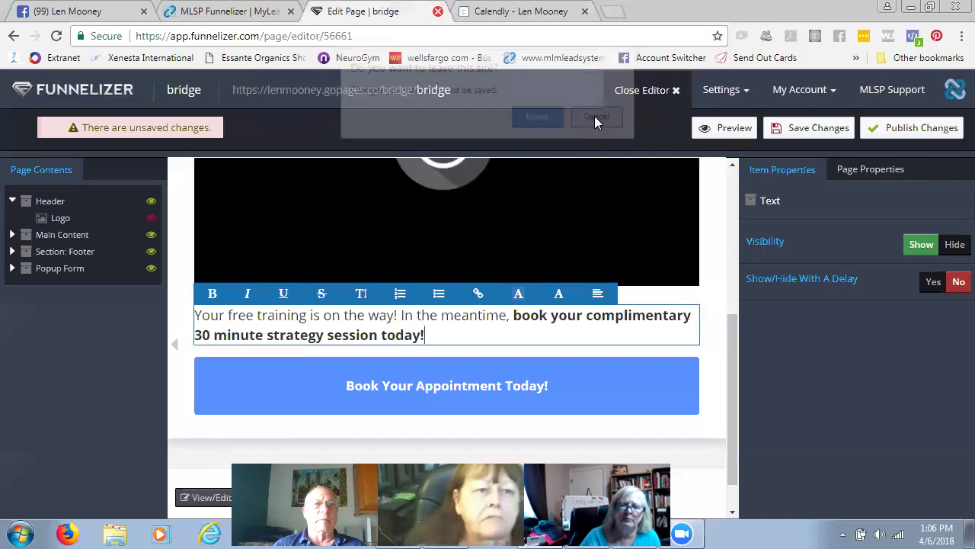
pyautogui.scroll(2, 566, 246)
pyautogui.scroll(-2, 572, 246)
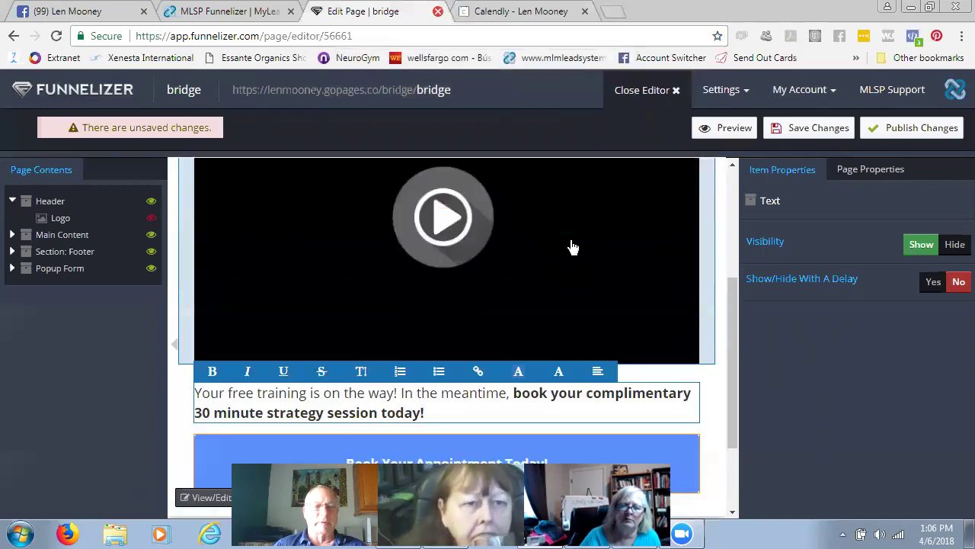
pyautogui.click(432, 388)
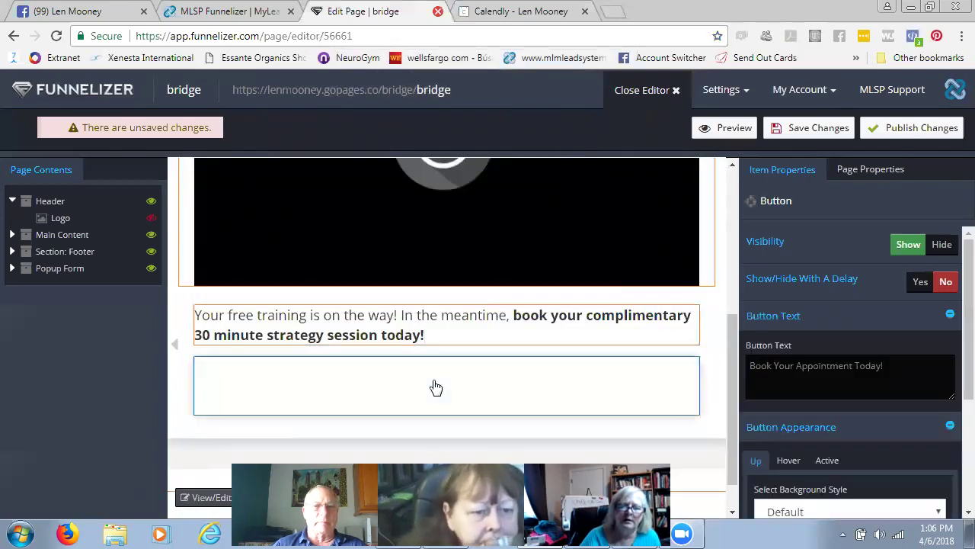
pyautogui.scroll(-3, 777, 303)
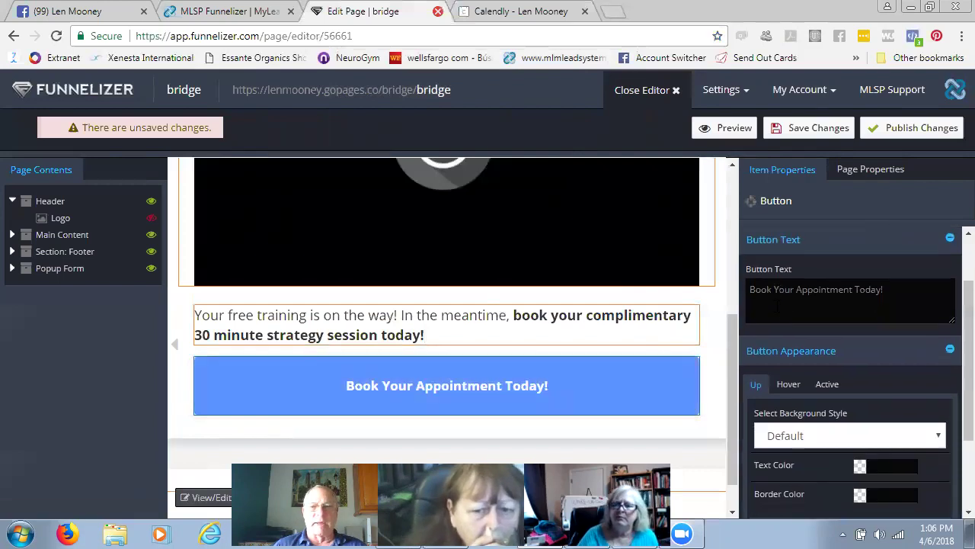
pyautogui.scroll(-1, 777, 313)
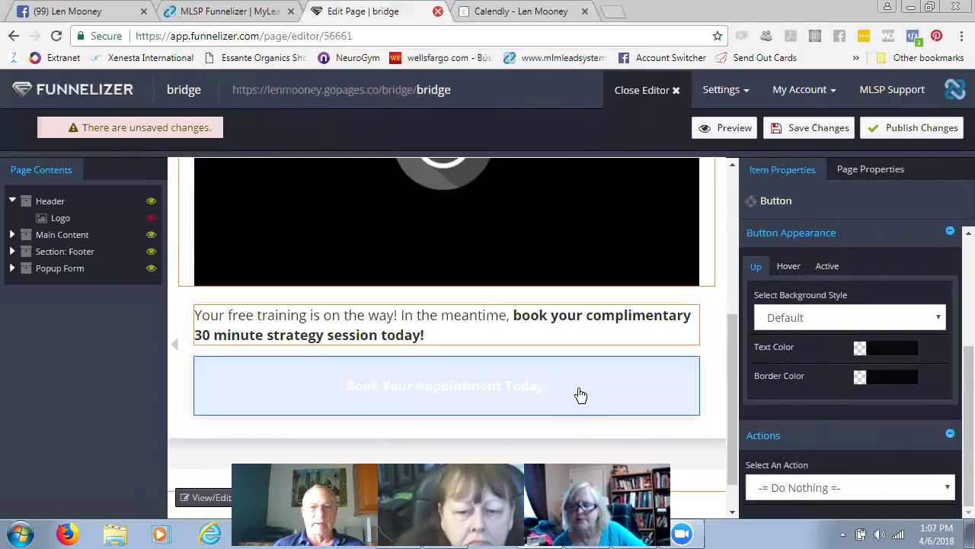
# - Set the button's action to Go To URL with the pasted Calendly booking link
pyautogui.click(950, 488)
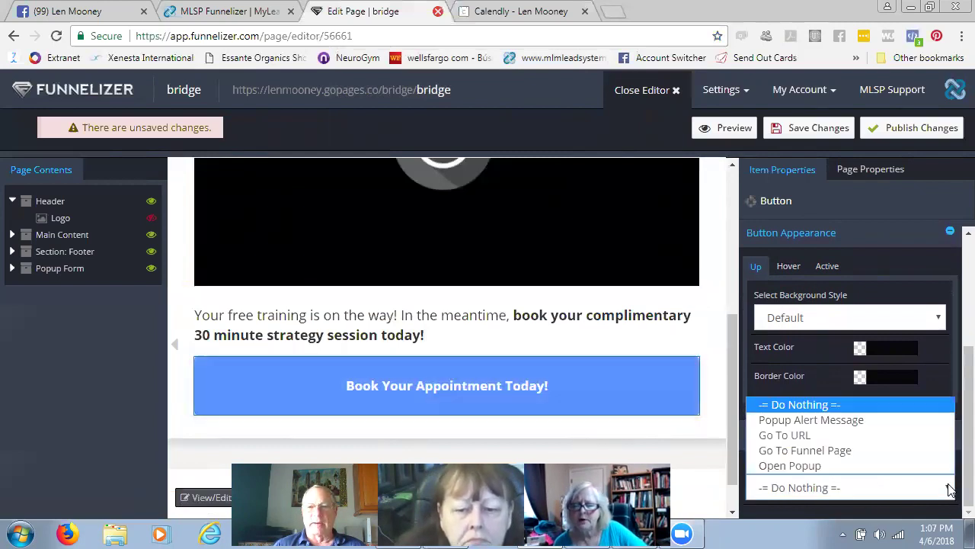
pyautogui.click(833, 434)
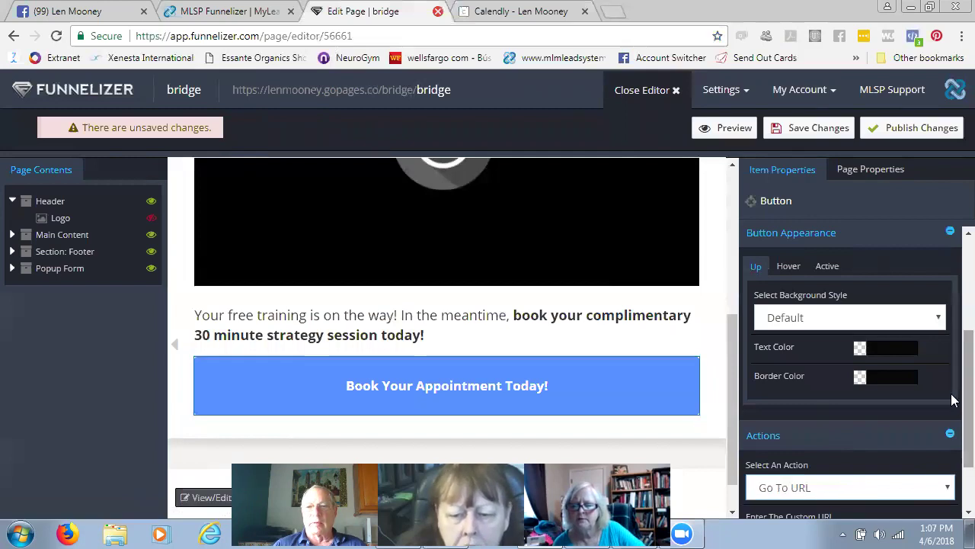
pyautogui.scroll(-1, 952, 400)
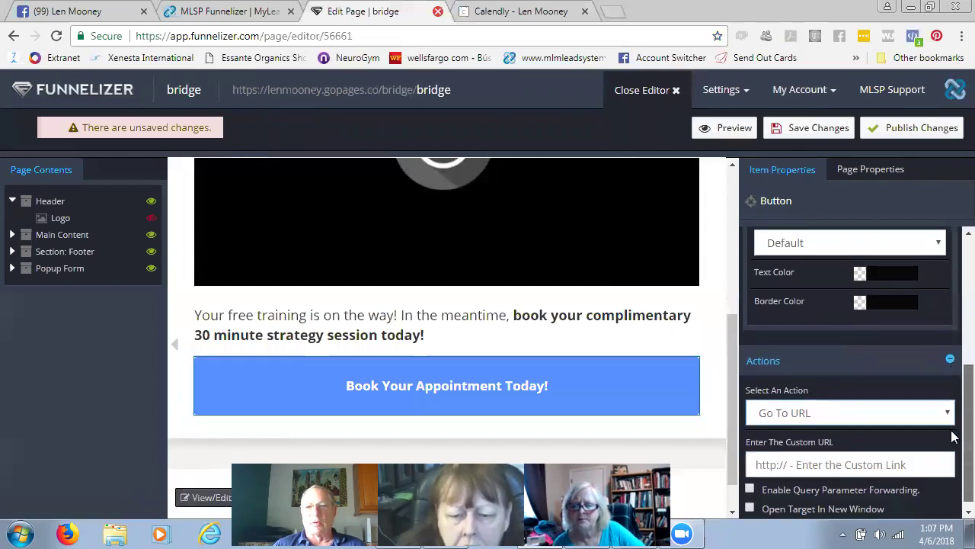
pyautogui.rightClick(804, 462)
pyautogui.click(854, 306)
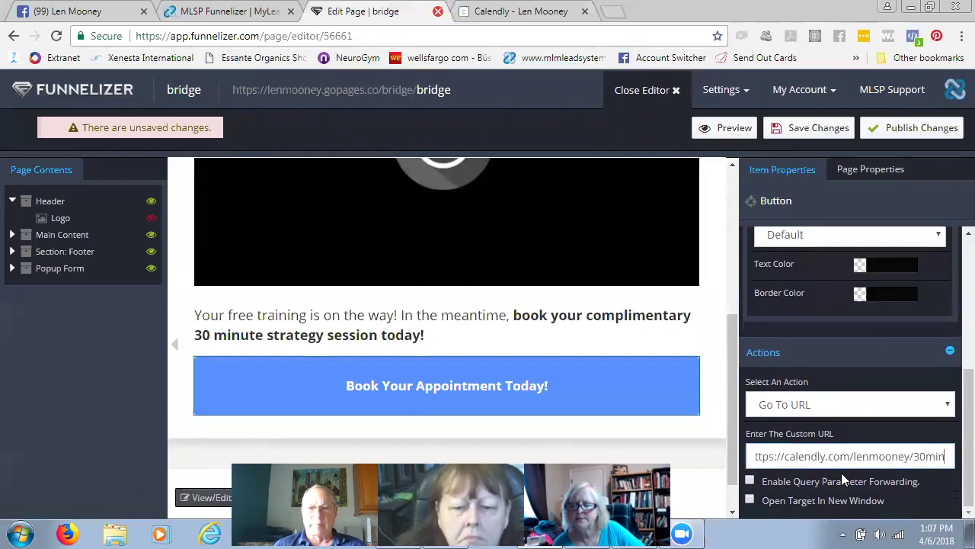
pyautogui.scroll(3, 841, 472)
pyautogui.scroll(1, 844, 461)
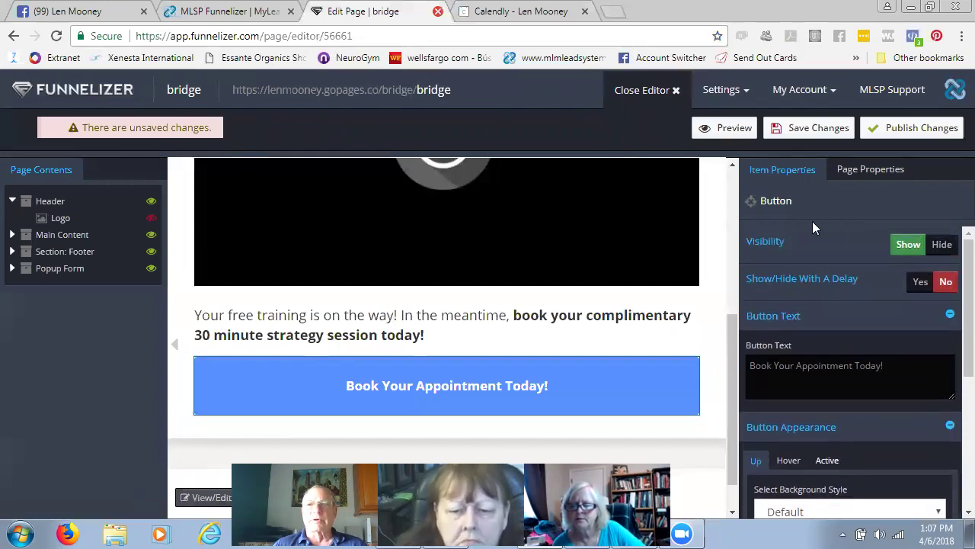
# - Save the button's new link and retype the intro text as 'free cheat sheet is in the way'
pyautogui.click(821, 130)
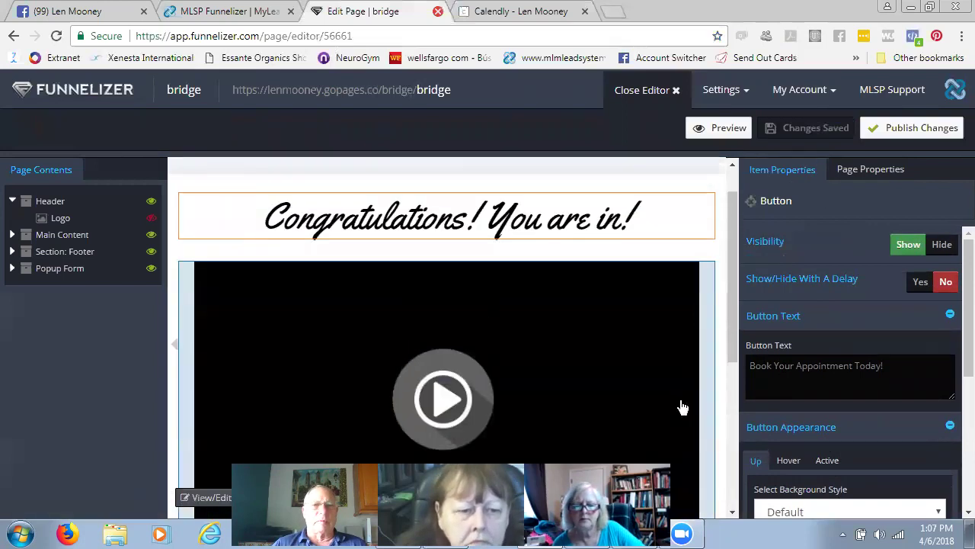
pyautogui.scroll(-4, 489, 307)
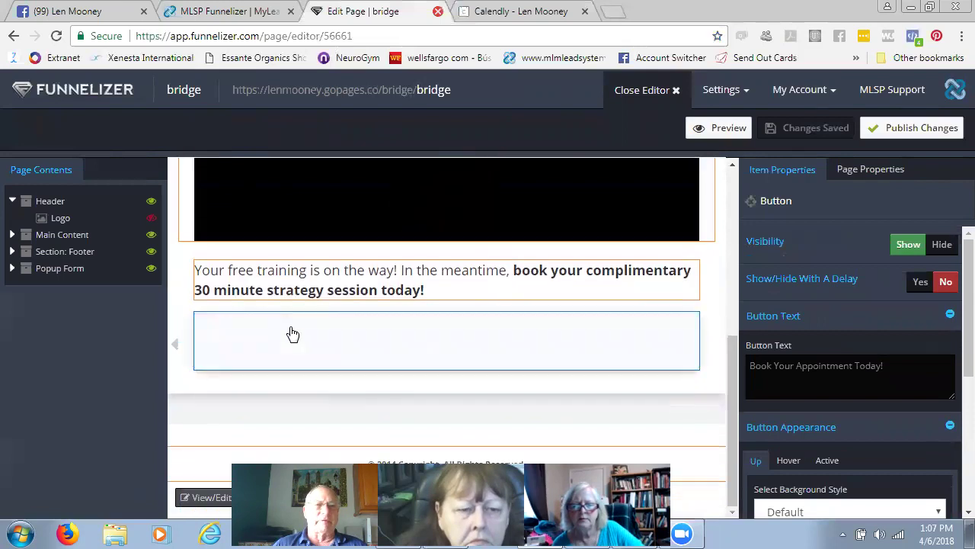
pyautogui.click(499, 272)
pyautogui.moveTo(503, 272); pyautogui.dragTo(362, 271)
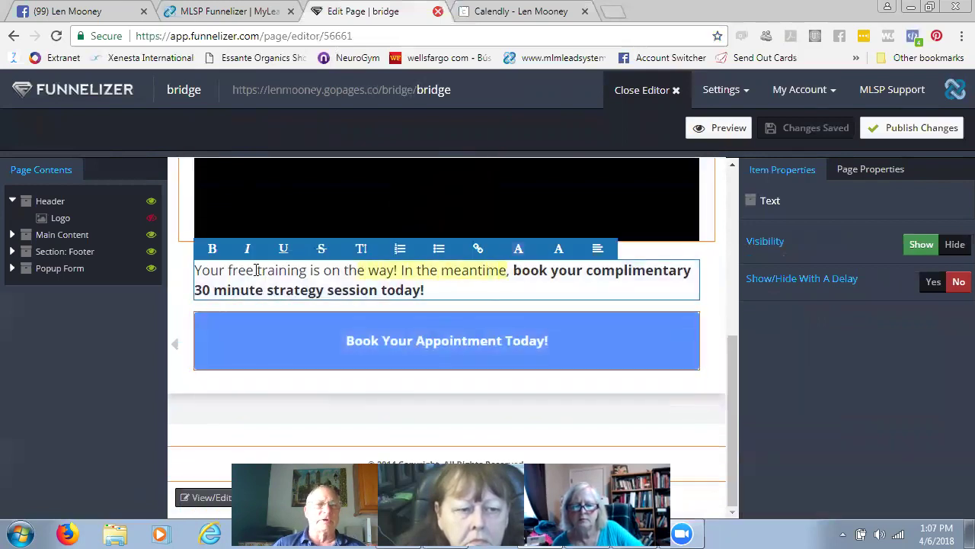
pyautogui.keyDown('shift'); pyautogui.click(494, 283); pyautogui.keyUp('shift')
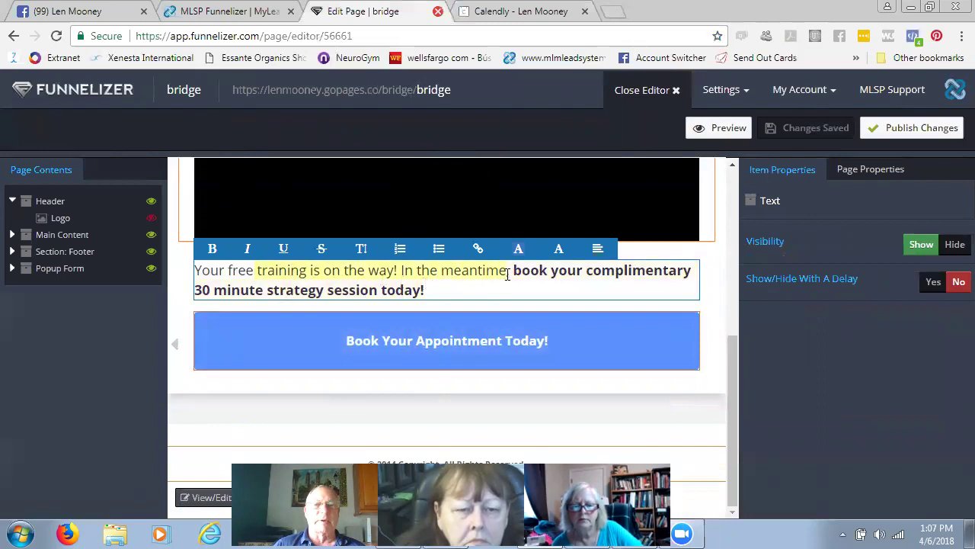
pyautogui.write(',')
pyautogui.write('free cheat')
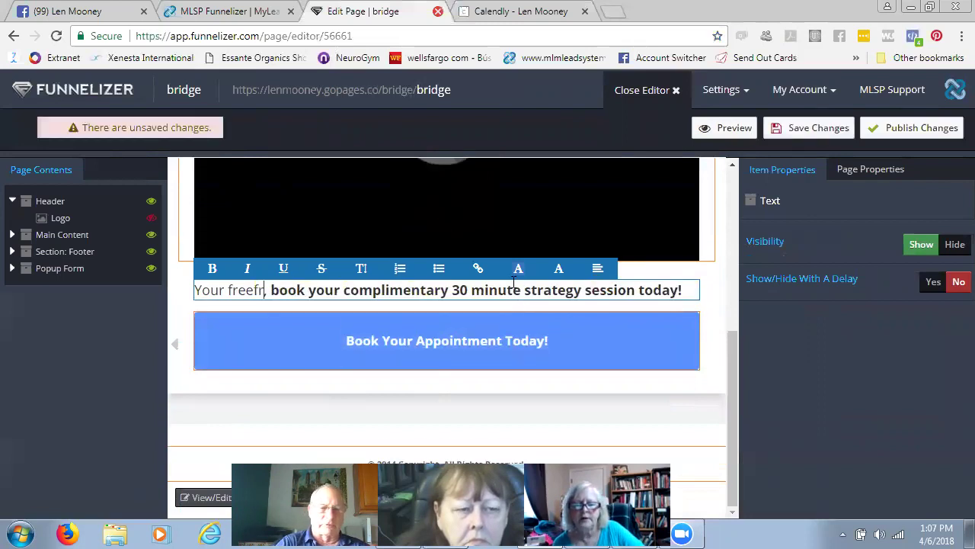
pyautogui.write(' sheet is ')
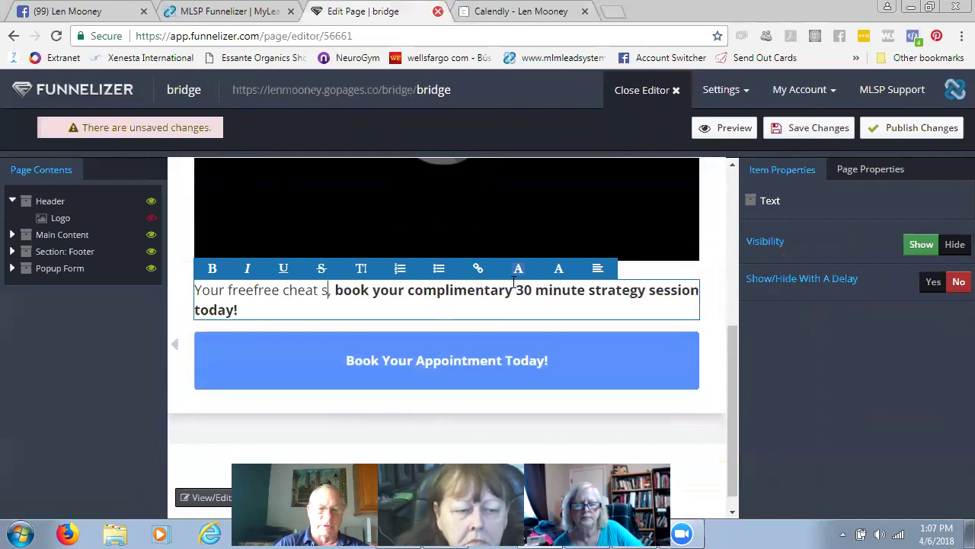
pyautogui.write('in the way')
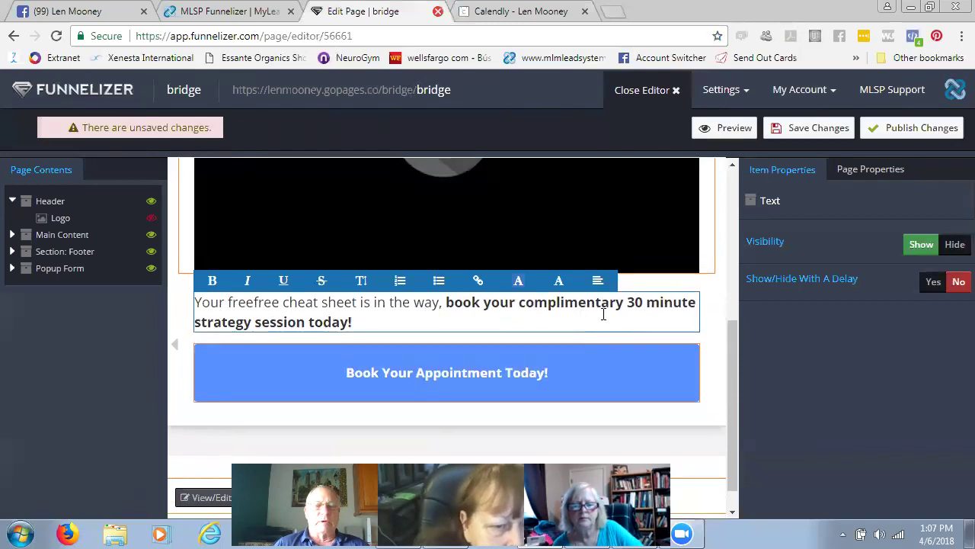
# - Insert the missing space in 'free free', check the Book button's link, and save the bridge page
pyautogui.scroll(2, 602, 313)
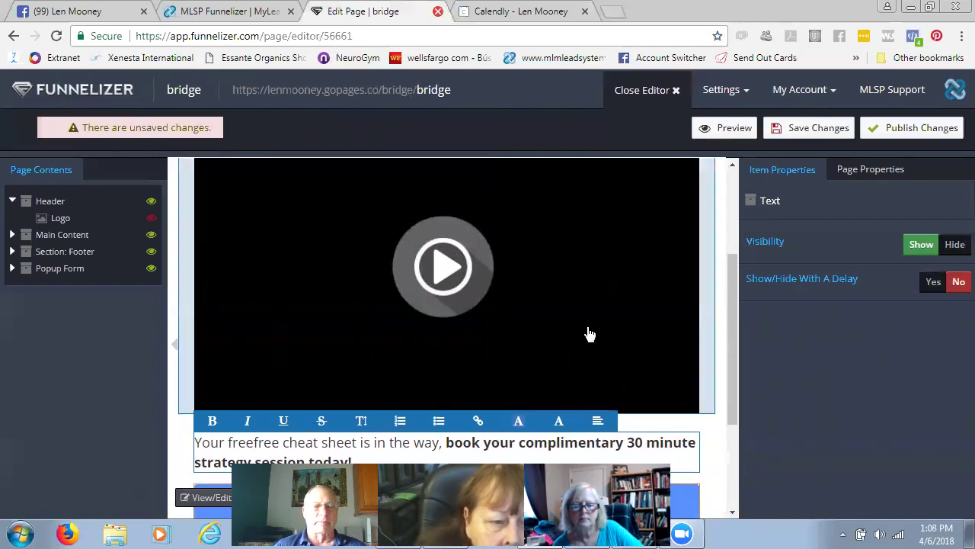
pyautogui.scroll(-2, 594, 320)
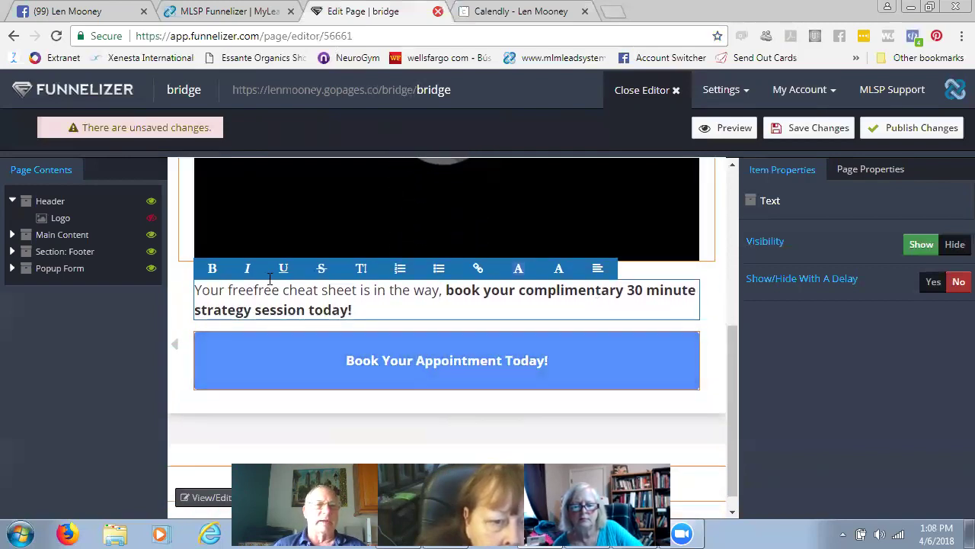
pyautogui.click(255, 290)
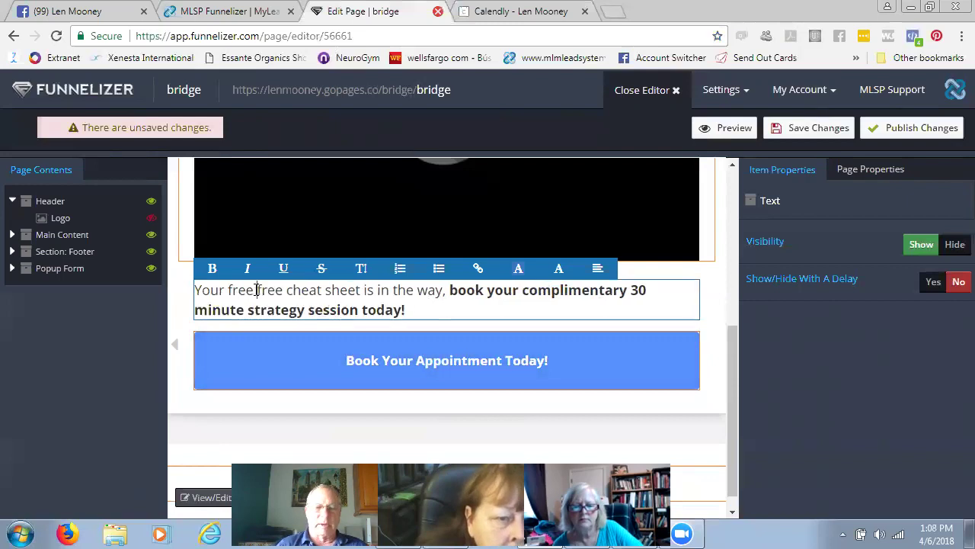
pyautogui.scroll(-1, 483, 359)
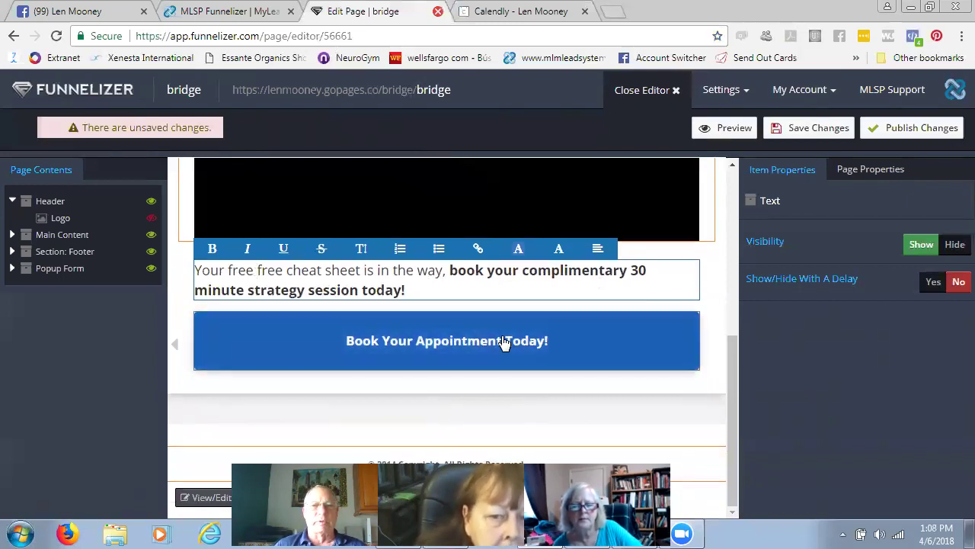
pyautogui.click(504, 342)
pyautogui.scroll(-3, 840, 356)
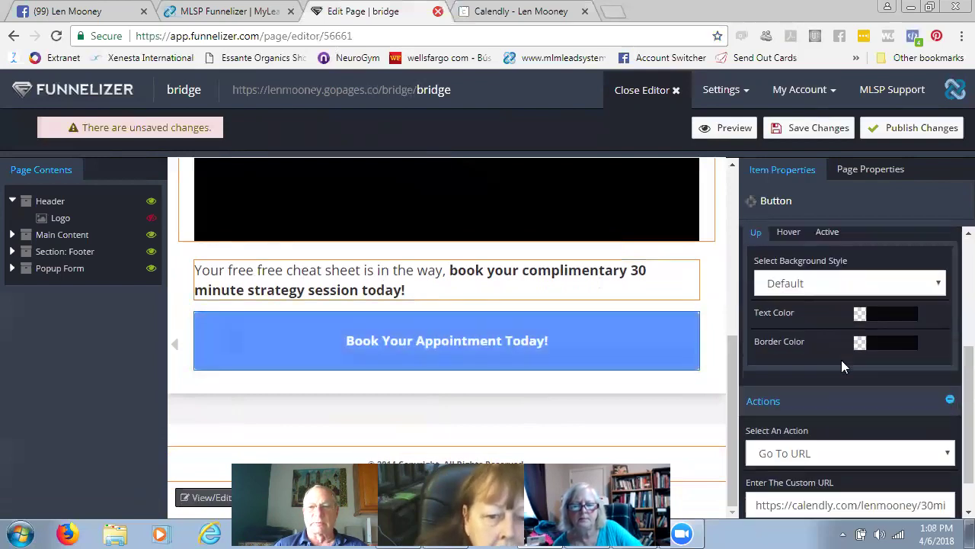
pyautogui.scroll(-1, 841, 359)
pyautogui.scroll(4, 867, 446)
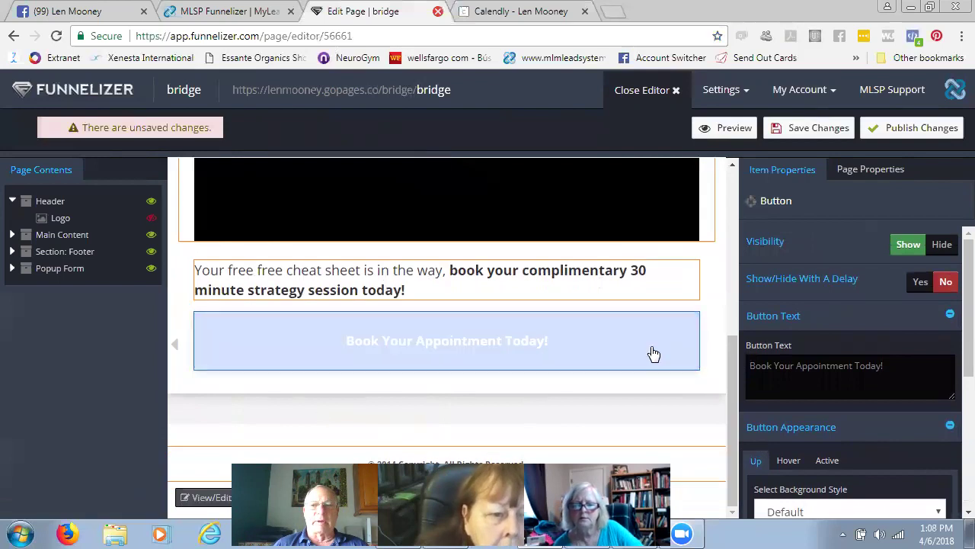
pyautogui.scroll(2, 675, 314)
pyautogui.click(830, 130)
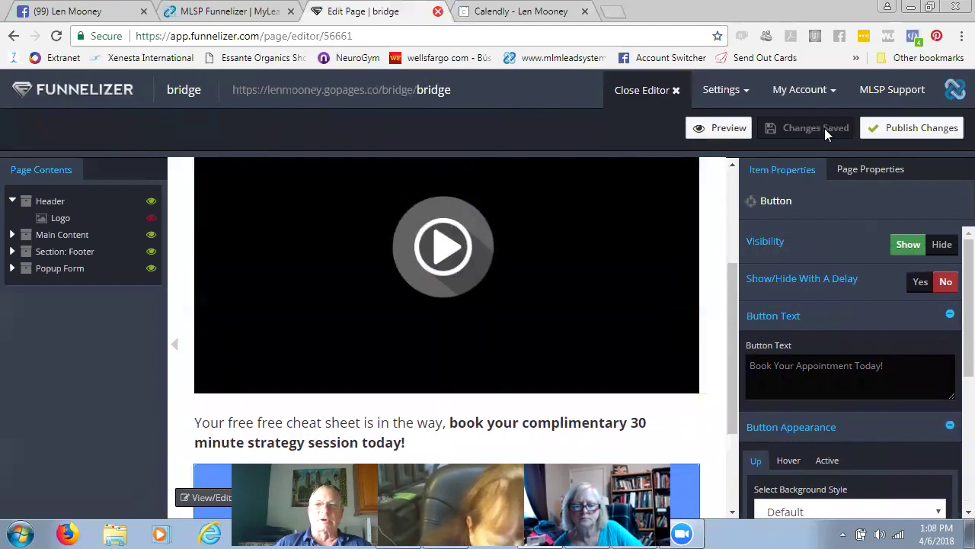
# - Publish the updated bridge page and return to the essential oils funnel overview
pyautogui.click(905, 128)
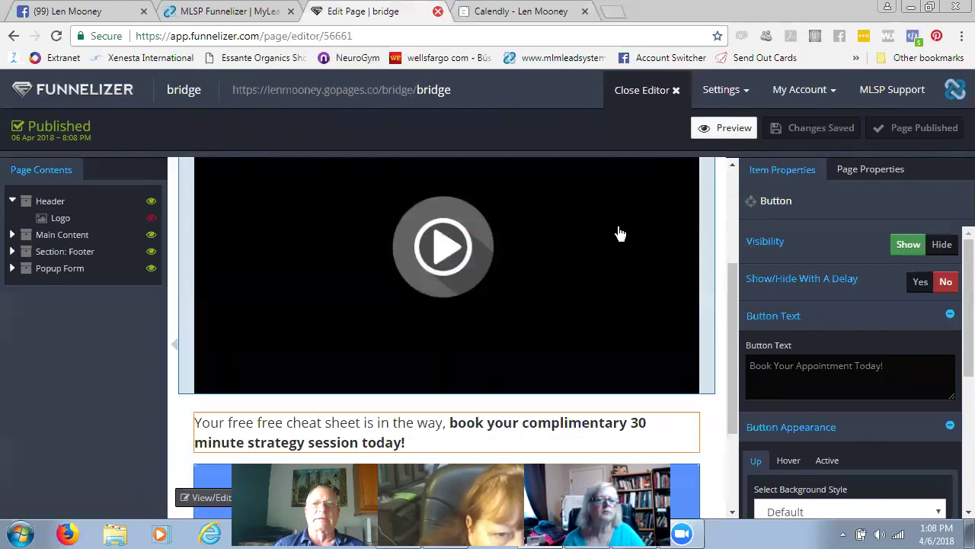
pyautogui.click(675, 92)
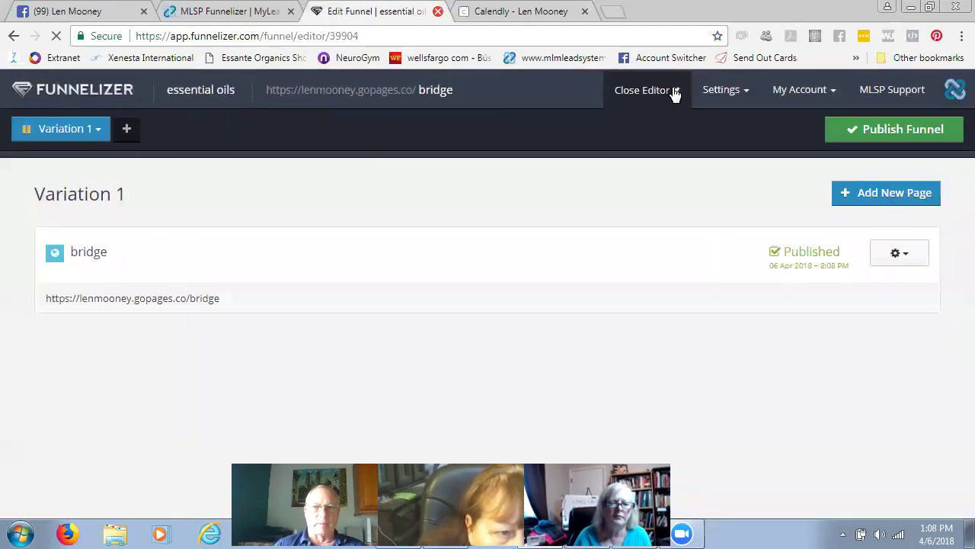
# - Add a new funnel page named 'optin' with the slug 'optin'
pyautogui.click(892, 196)
pyautogui.click(330, 244)
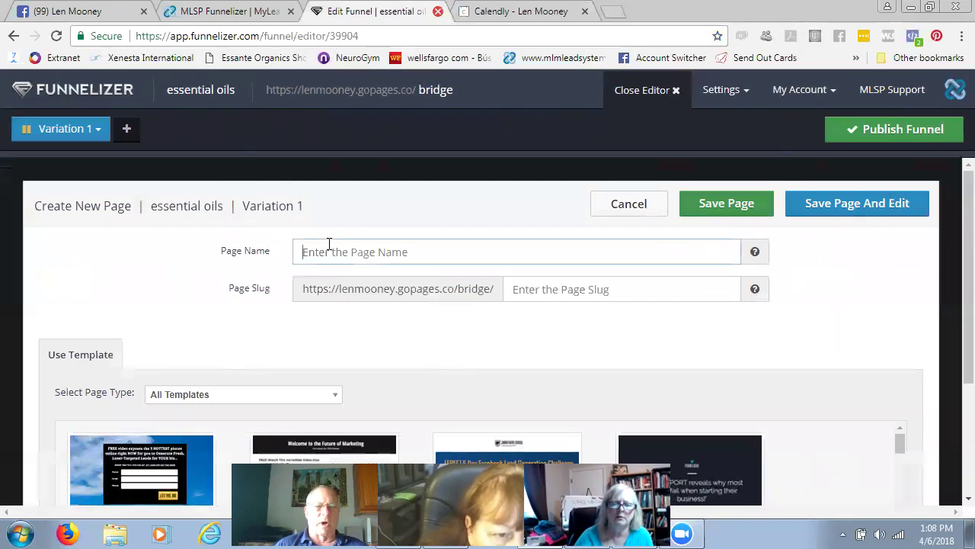
pyautogui.write('optin')
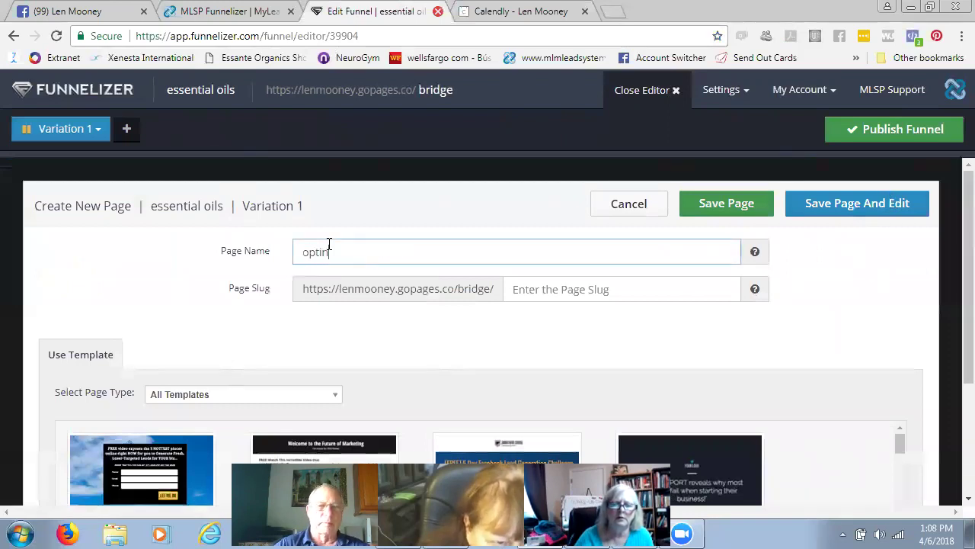
pyautogui.click(515, 289)
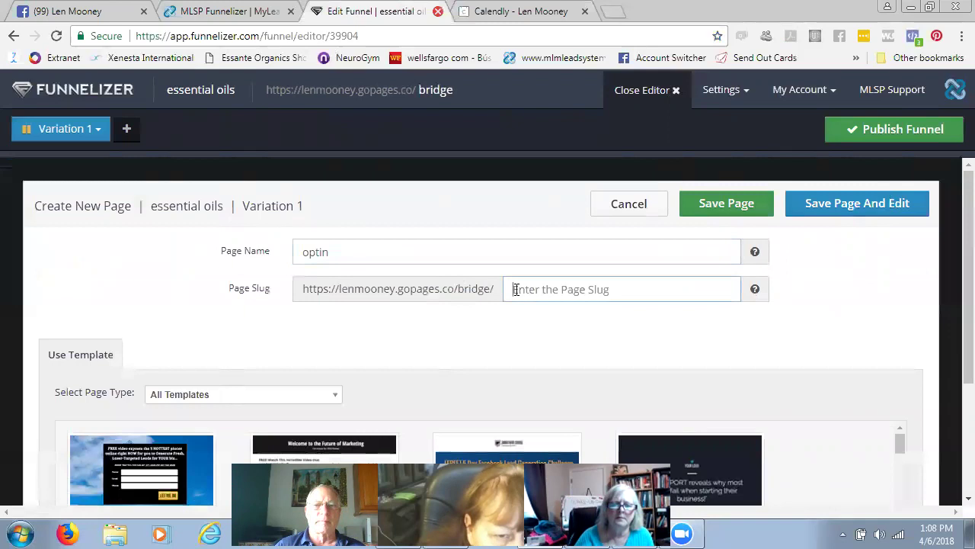
pyautogui.write('op')
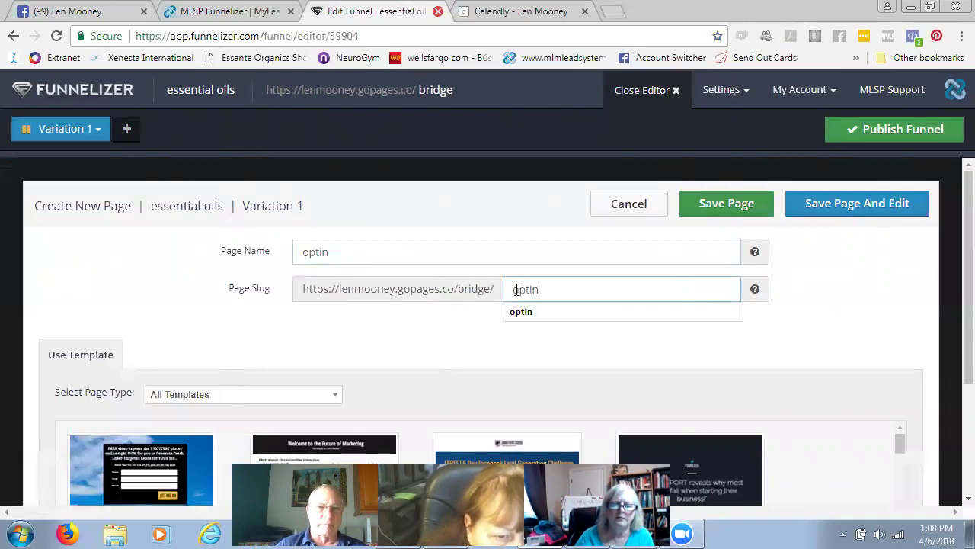
pyautogui.write('tin')
pyautogui.click(538, 316)
# - Base the optin page on the Background Image Optin template and save it for editing
pyautogui.scroll(-2, 544, 326)
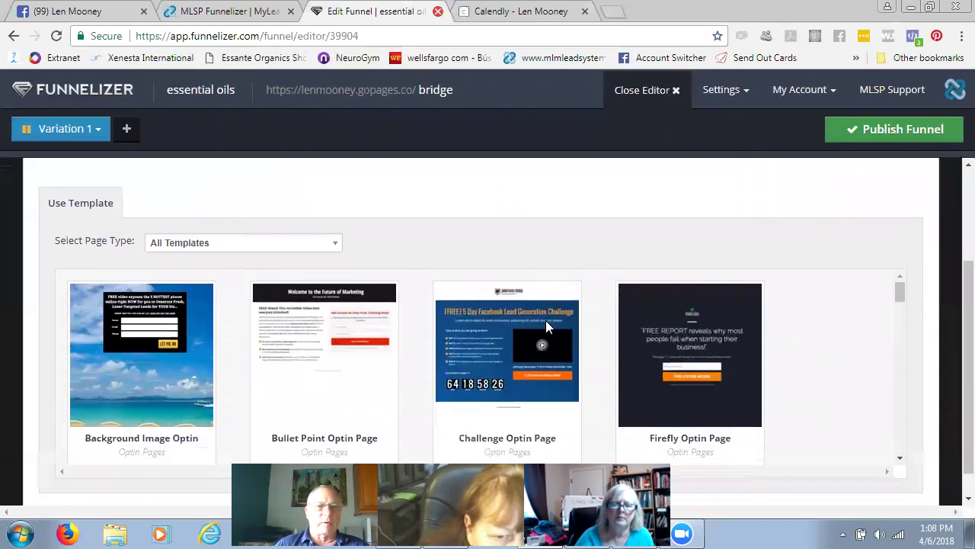
pyautogui.scroll(1, 666, 235)
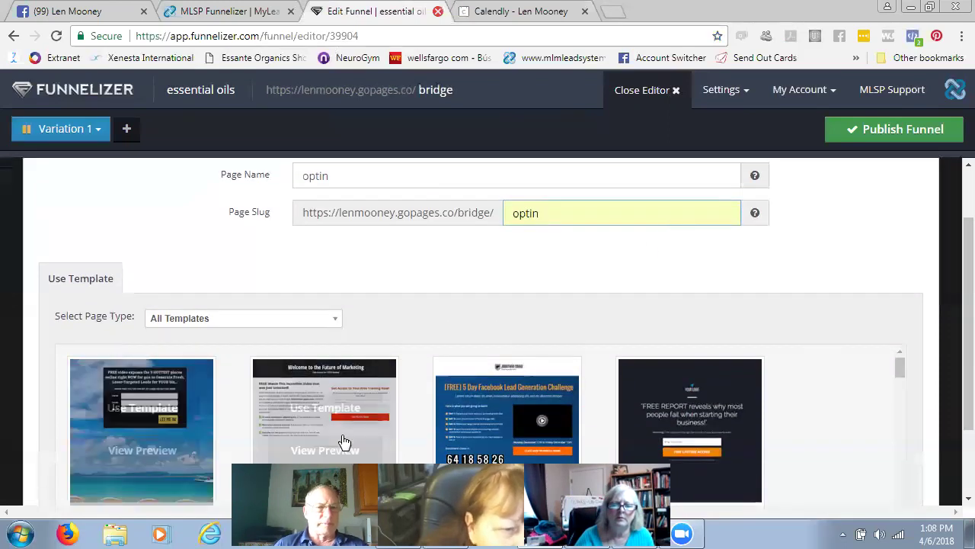
pyautogui.moveTo(101, 469)
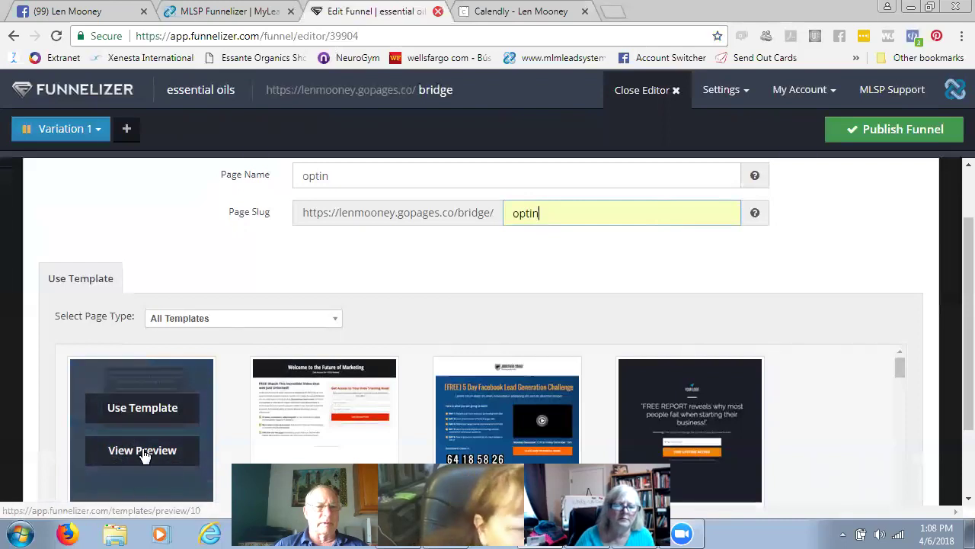
pyautogui.click(147, 405)
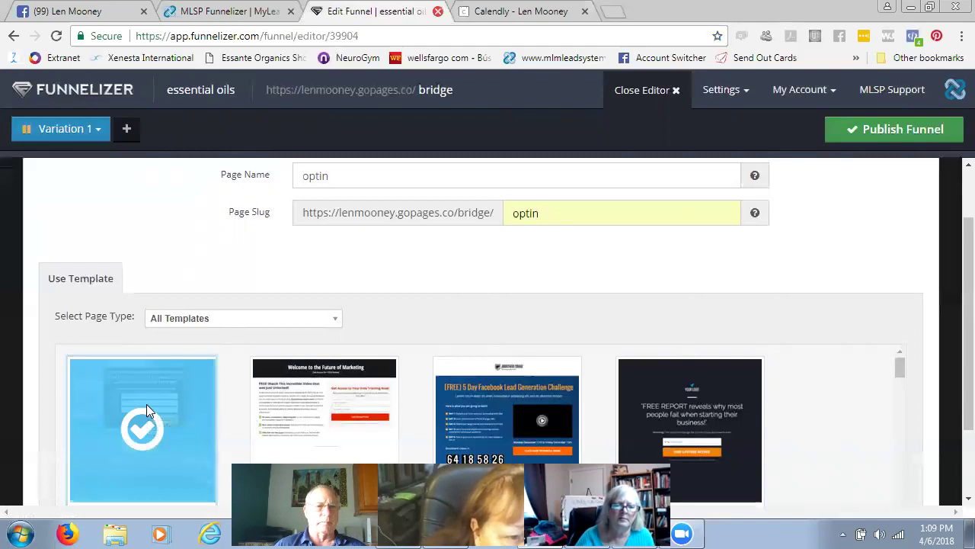
pyautogui.scroll(1, 679, 251)
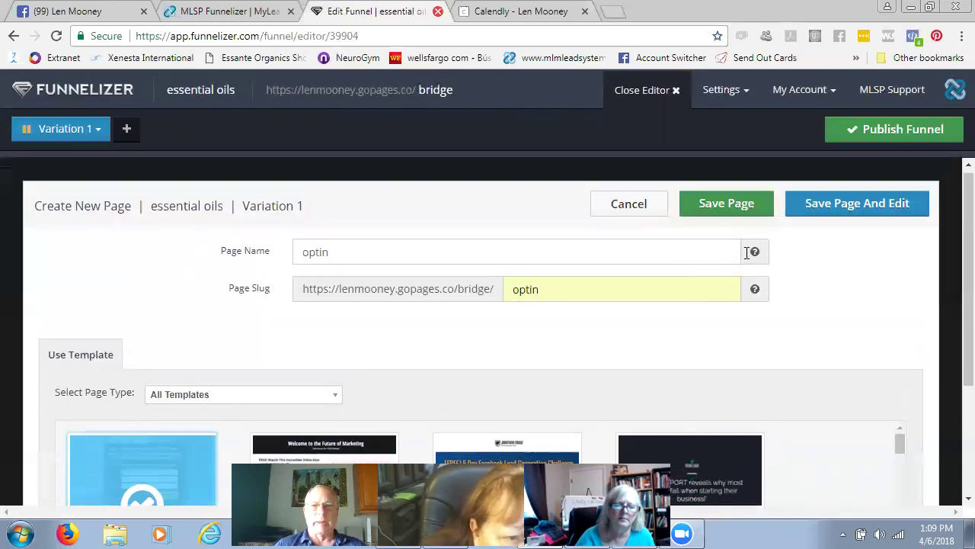
pyautogui.click(864, 201)
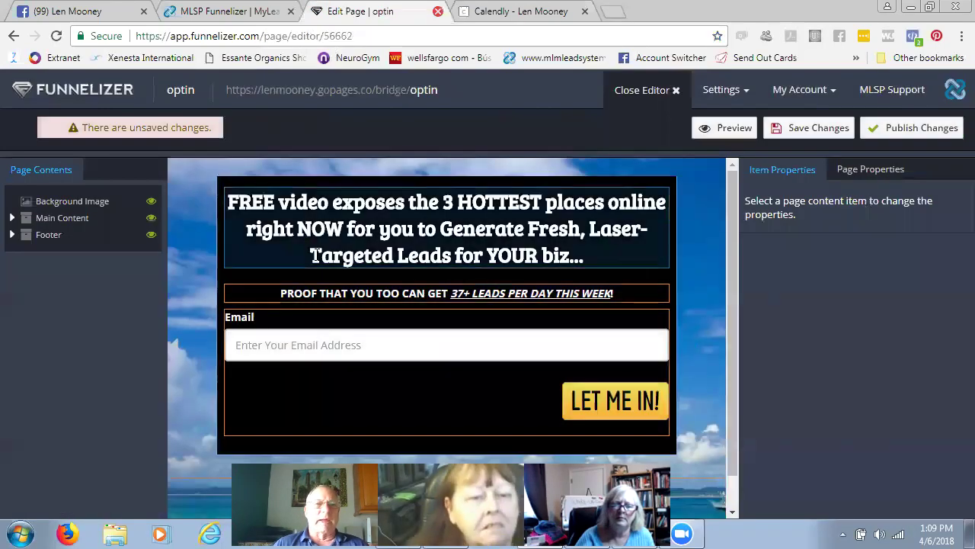
# - Select the headline, sub-headline and email signup form, bringing up its Edit Form Fields settings
pyautogui.click(229, 199)
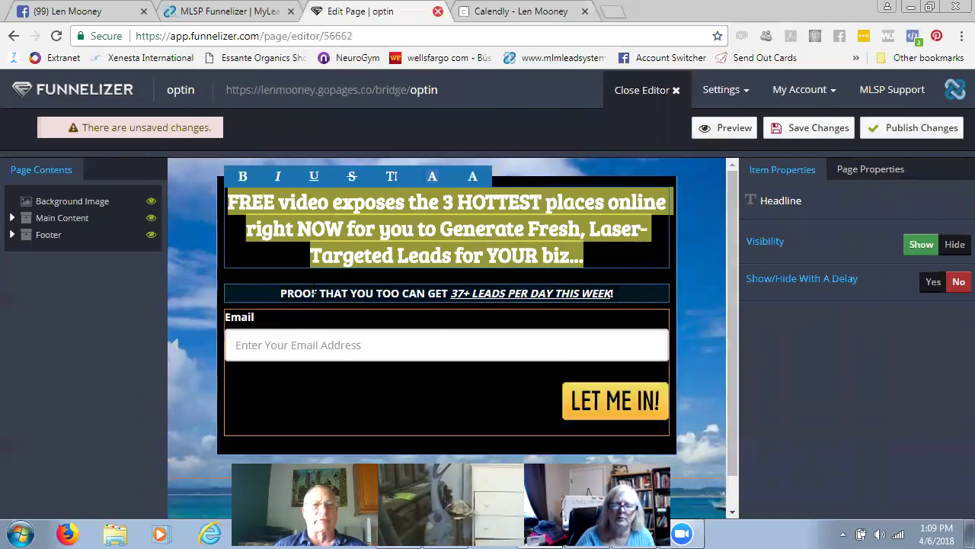
pyautogui.click(494, 293)
pyautogui.scroll(-1, 457, 343)
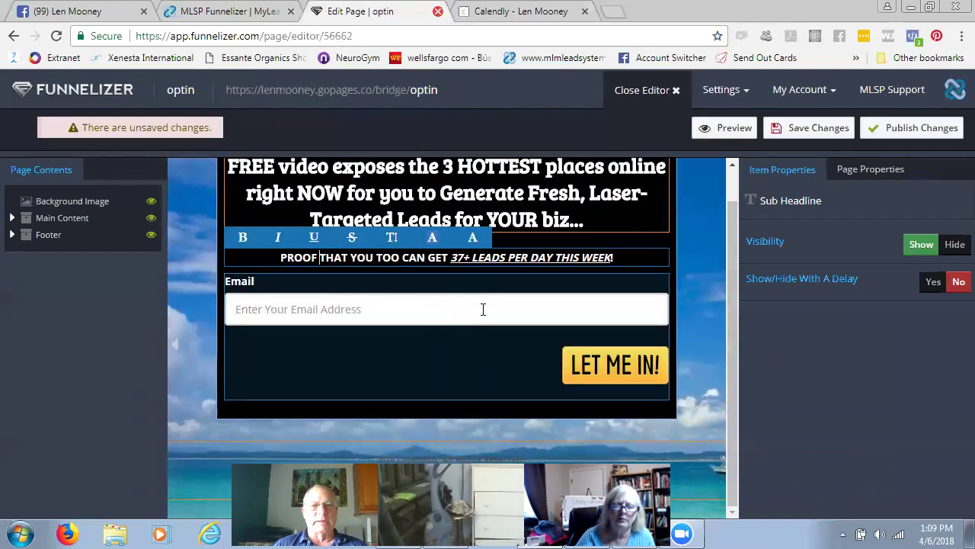
pyautogui.click(460, 310)
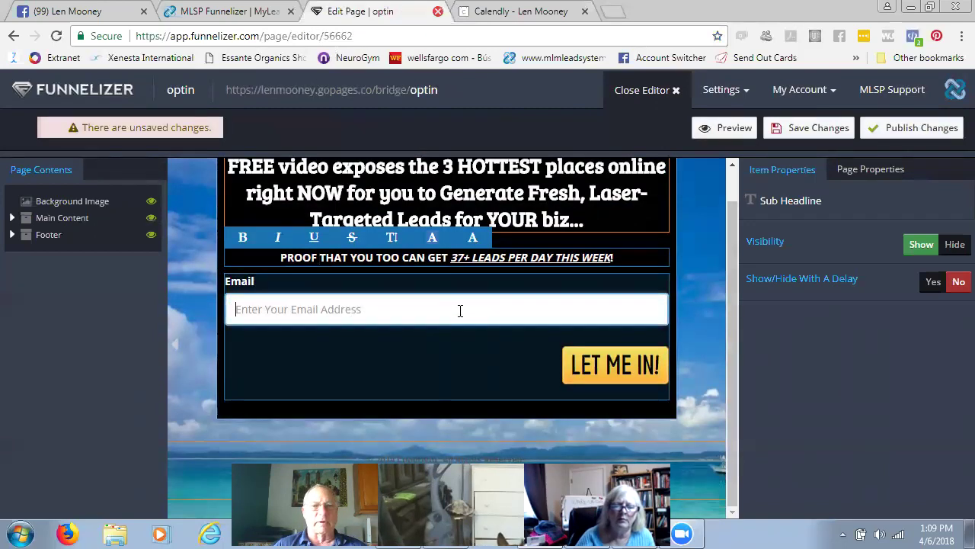
pyautogui.scroll(-1, 793, 358)
pyautogui.scroll(-1, 798, 361)
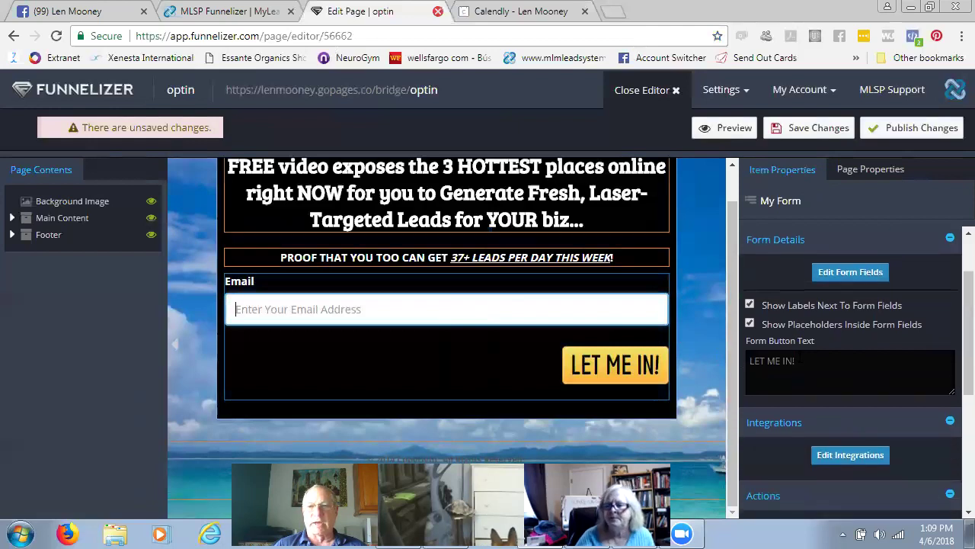
pyautogui.click(851, 272)
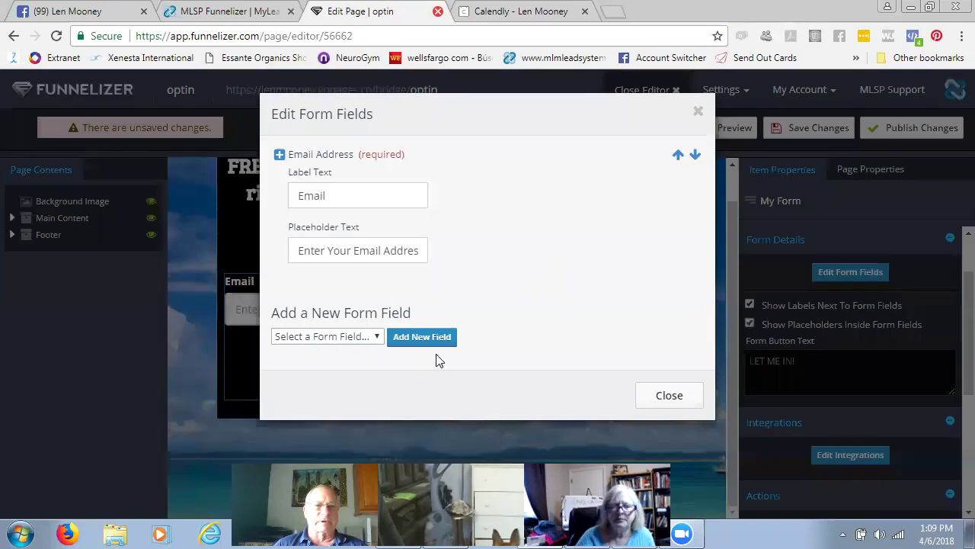
# - Add Name and Phone Number fields to the optin form alongside Email Address
pyautogui.click(376, 337)
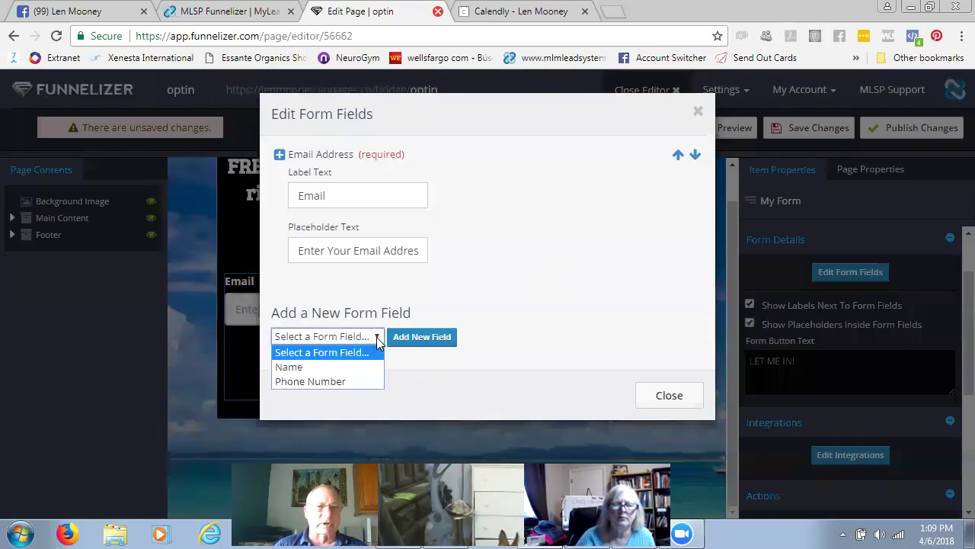
pyautogui.click(308, 366)
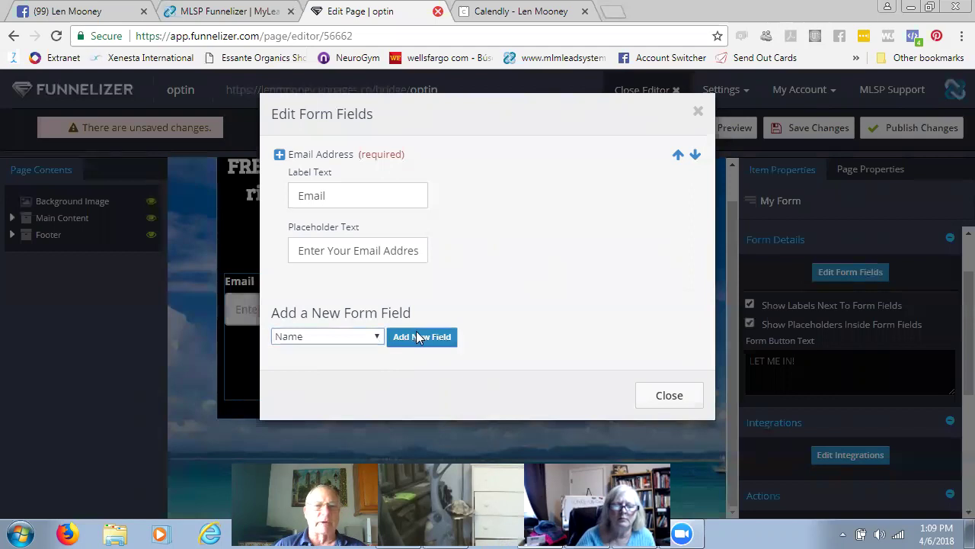
pyautogui.click(423, 336)
pyautogui.scroll(-2, 448, 310)
pyautogui.click(371, 411)
pyautogui.click(333, 444)
pyautogui.click(414, 411)
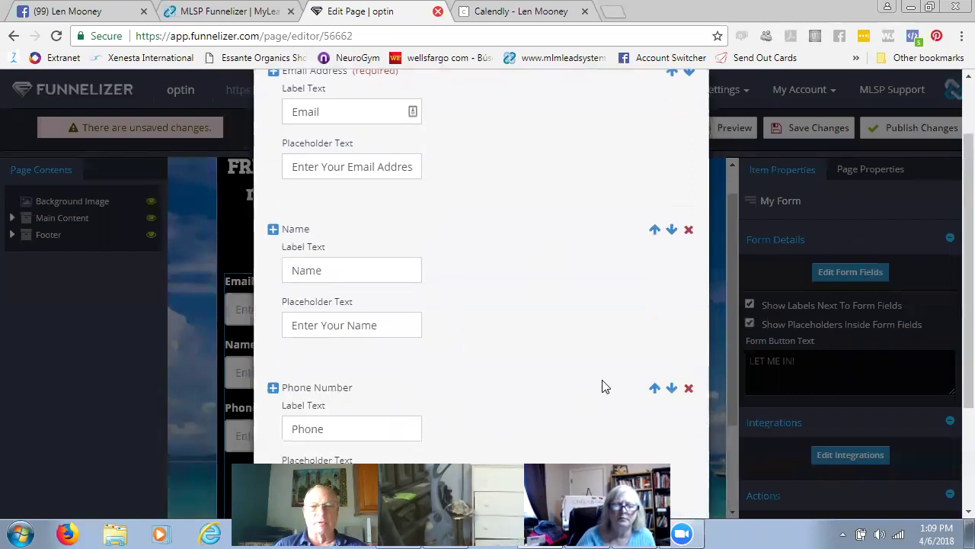
pyautogui.scroll(-2, 543, 346)
pyautogui.scroll(-1, 543, 346)
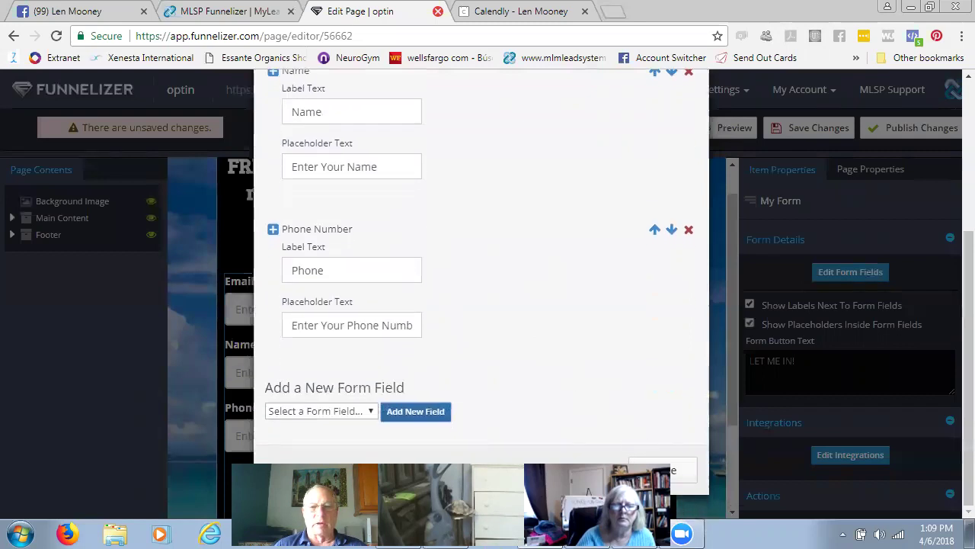
pyautogui.click(662, 470)
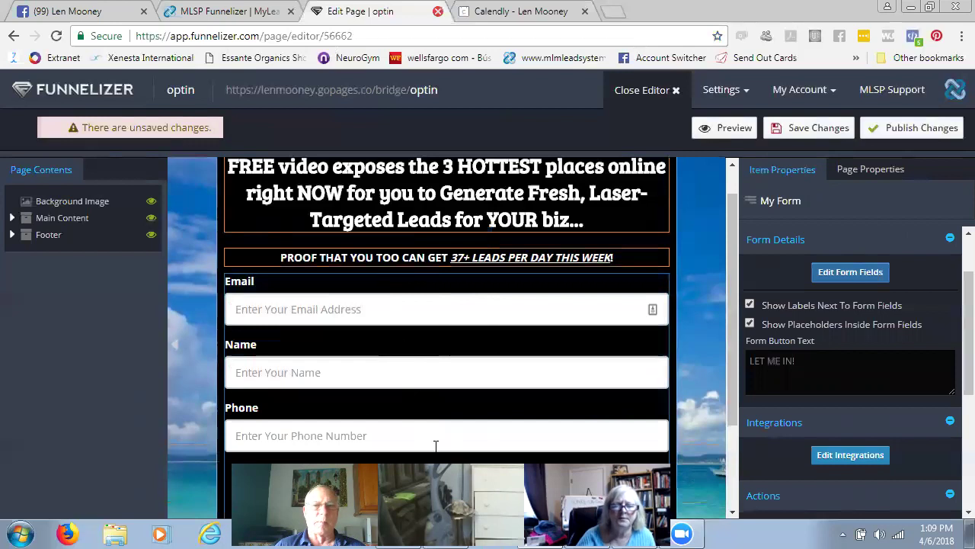
pyautogui.scroll(-2, 441, 412)
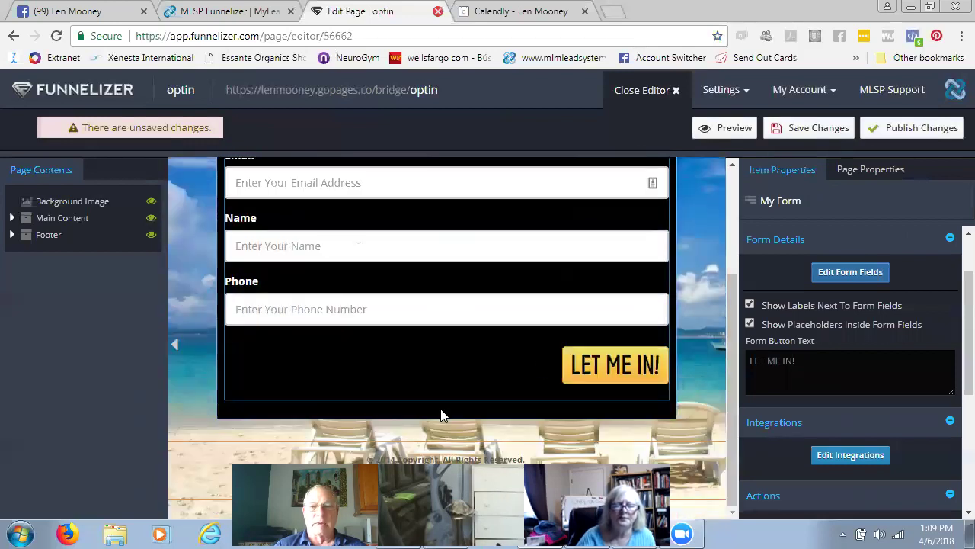
pyautogui.scroll(-2, 896, 262)
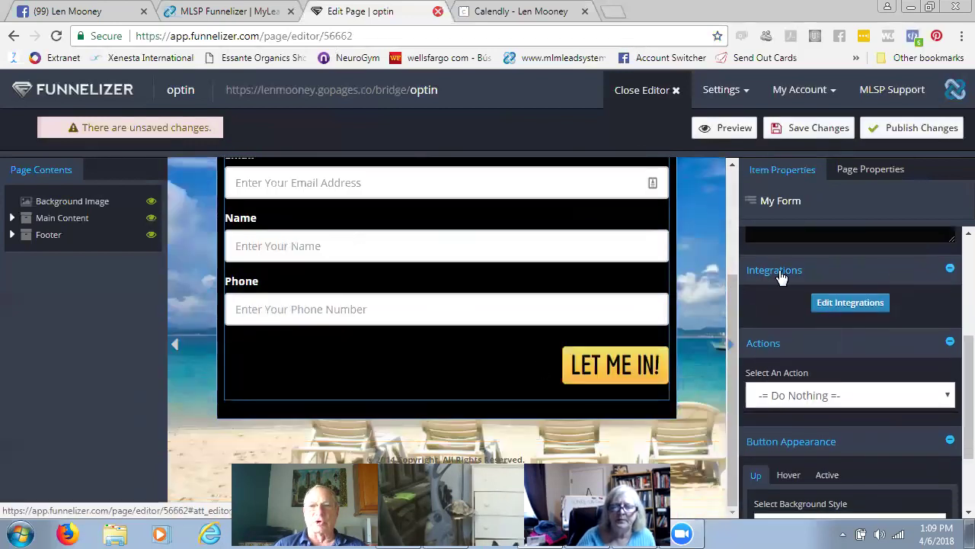
pyautogui.click(850, 302)
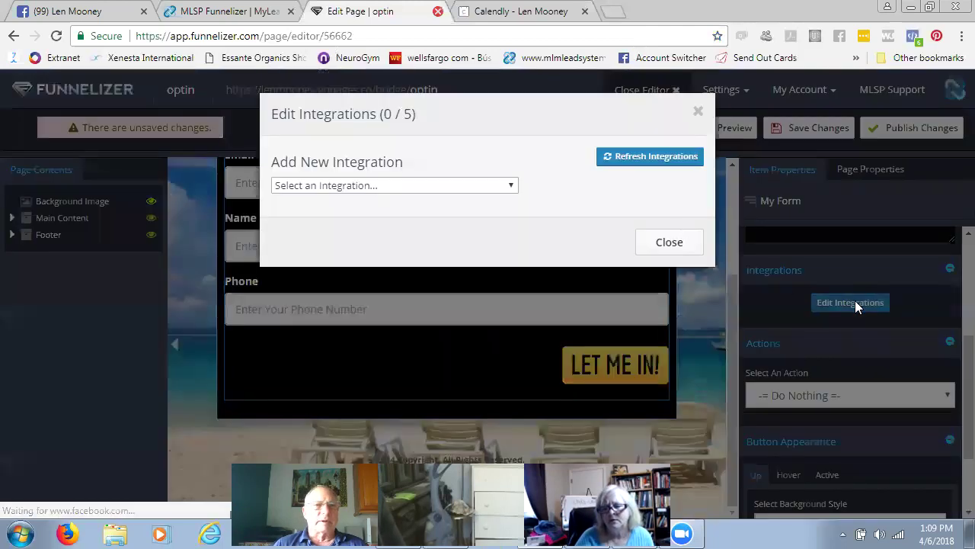
# - Connect the optin form to the AWeber list lensmlsp as its first integration
pyautogui.click(512, 187)
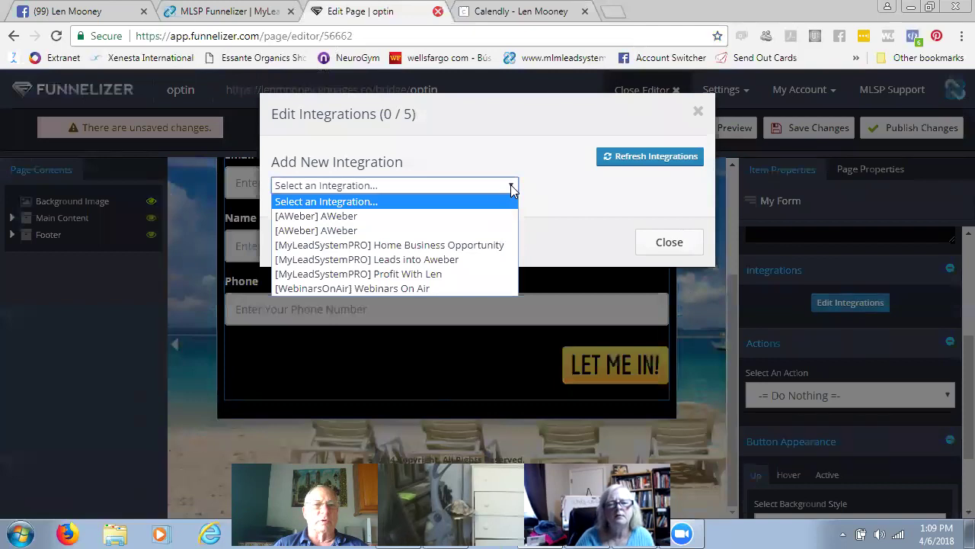
pyautogui.click(352, 216)
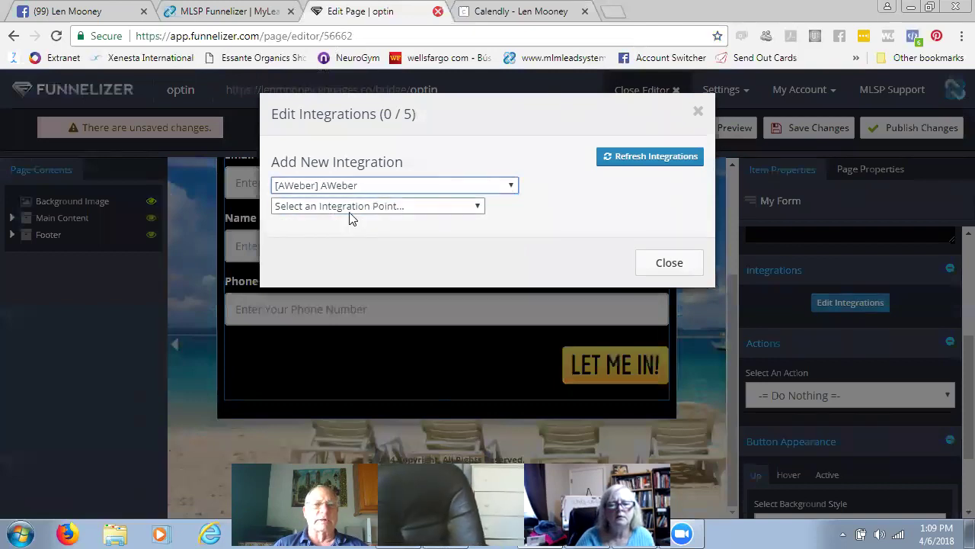
pyautogui.click(479, 205)
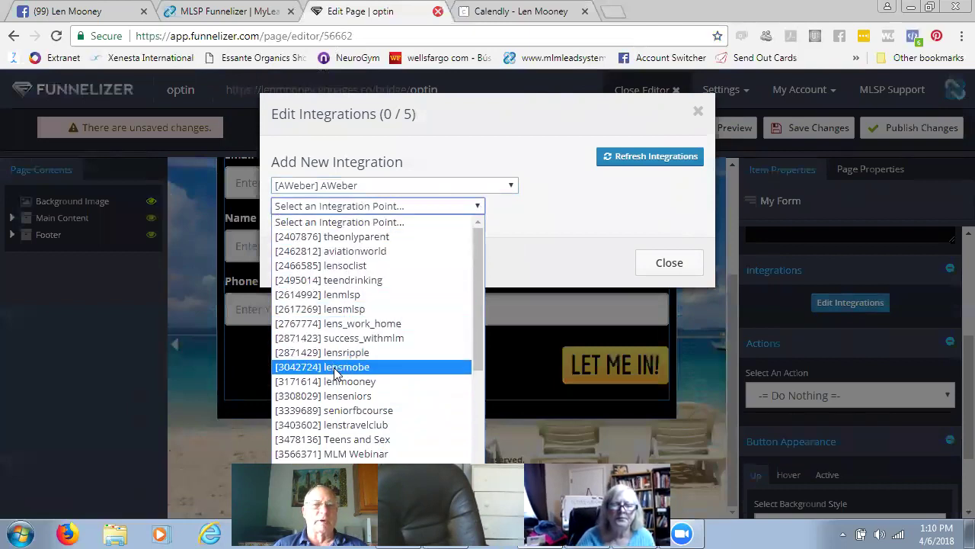
pyautogui.click(358, 309)
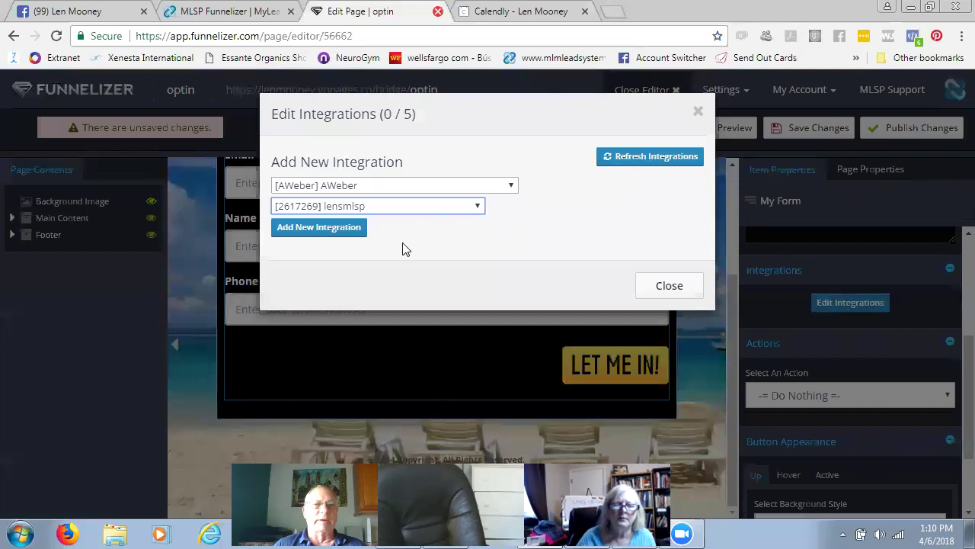
pyautogui.click(338, 227)
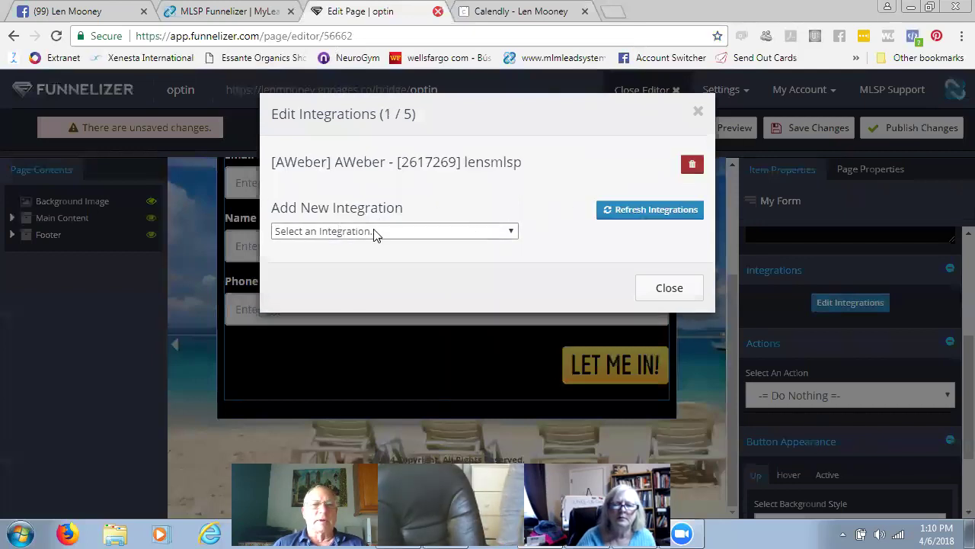
# - Select the MyLeadSystemPRO Home Business Opportunity integration and refresh its available integration points
pyautogui.click(510, 233)
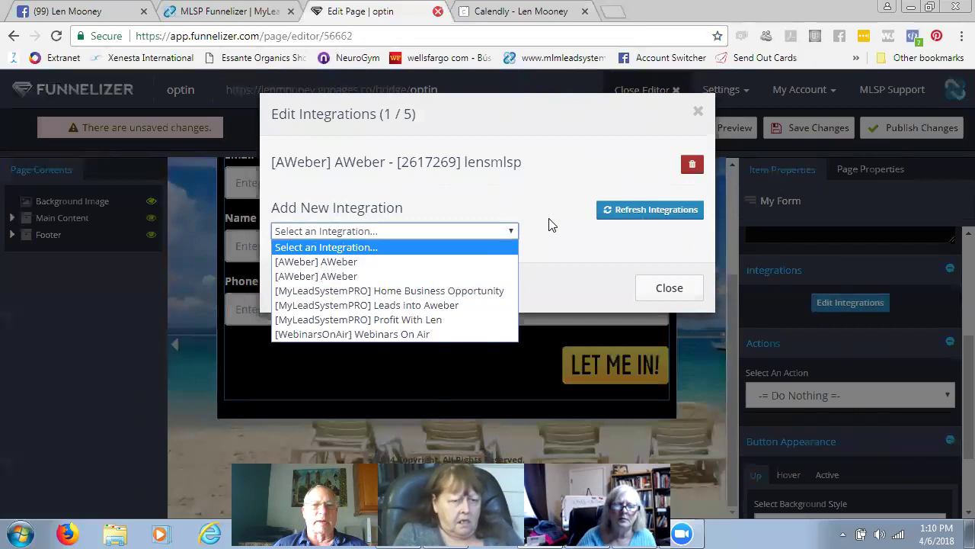
pyautogui.click(445, 293)
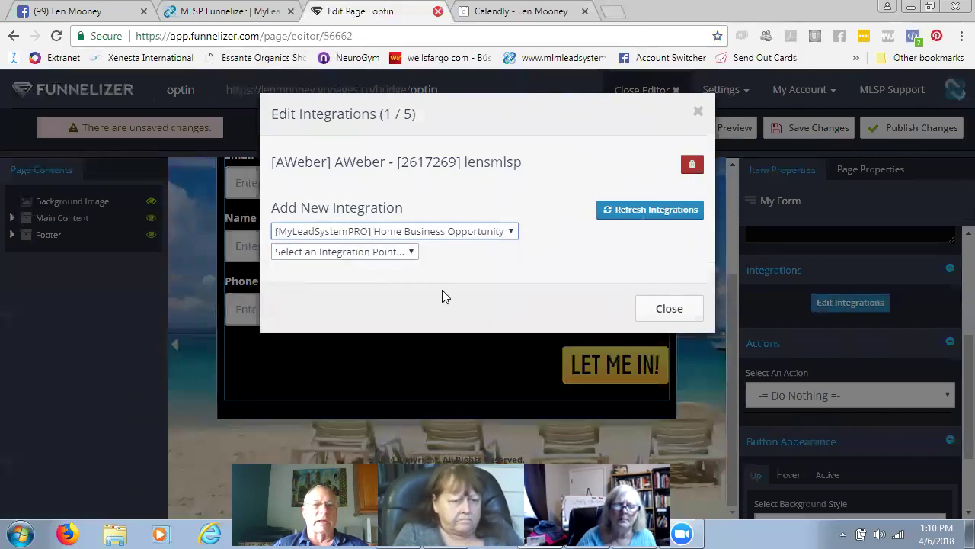
pyautogui.click(641, 209)
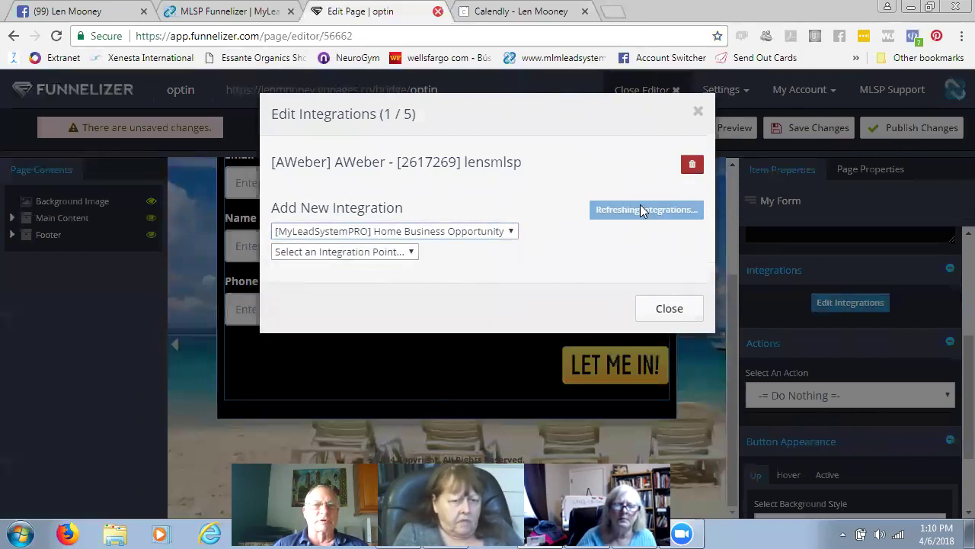
pyautogui.click(406, 256)
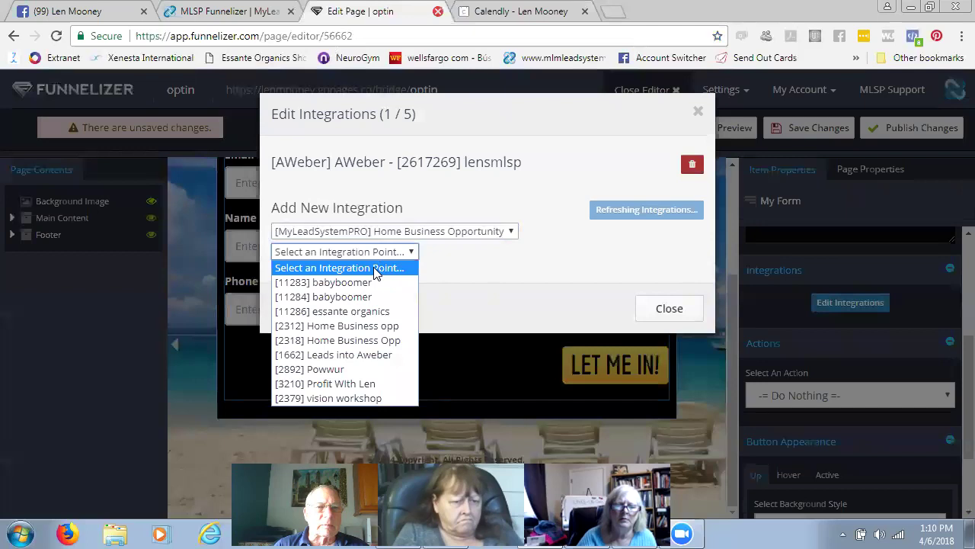
pyautogui.click(375, 270)
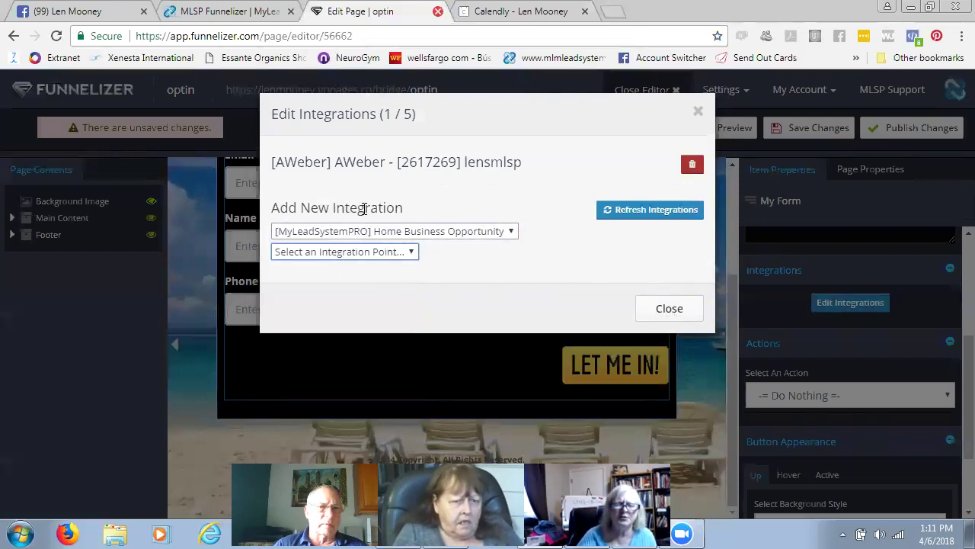
pyautogui.click(412, 252)
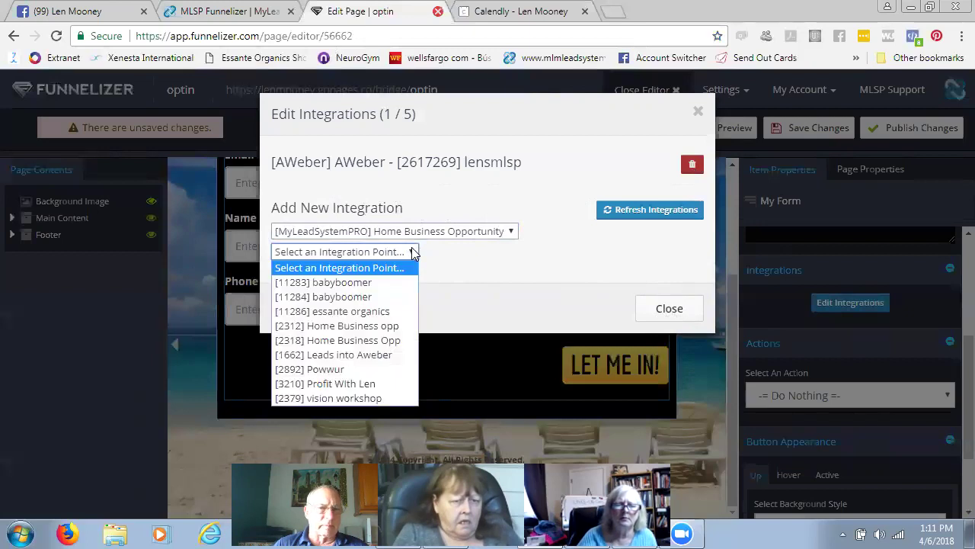
pyautogui.click(413, 252)
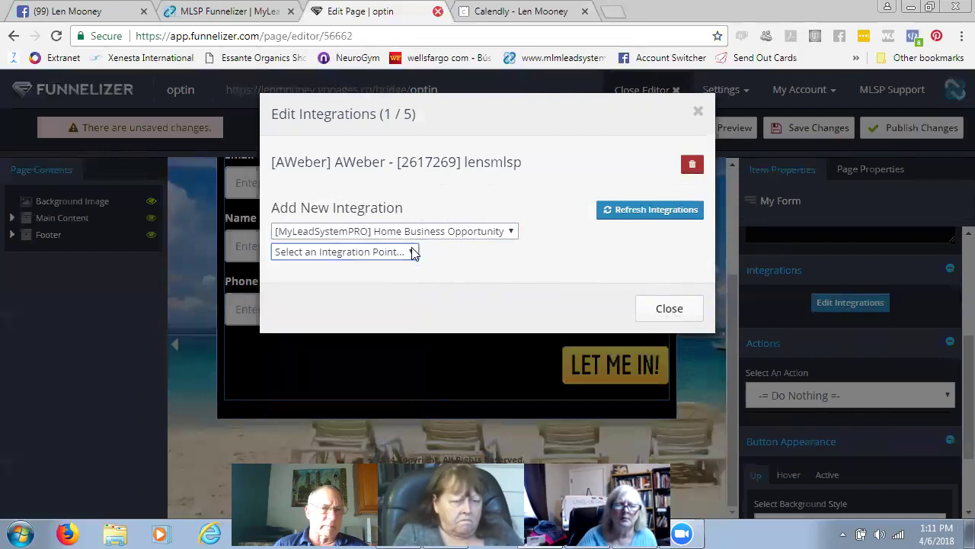
# - Add the [11286] essante organics integration point and close the integrations dialog
pyautogui.click(512, 233)
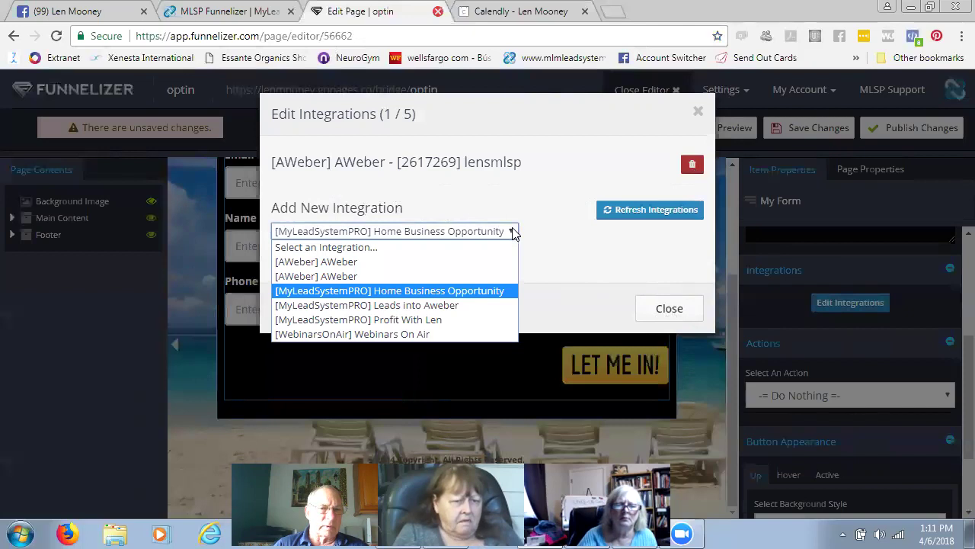
pyautogui.click(439, 291)
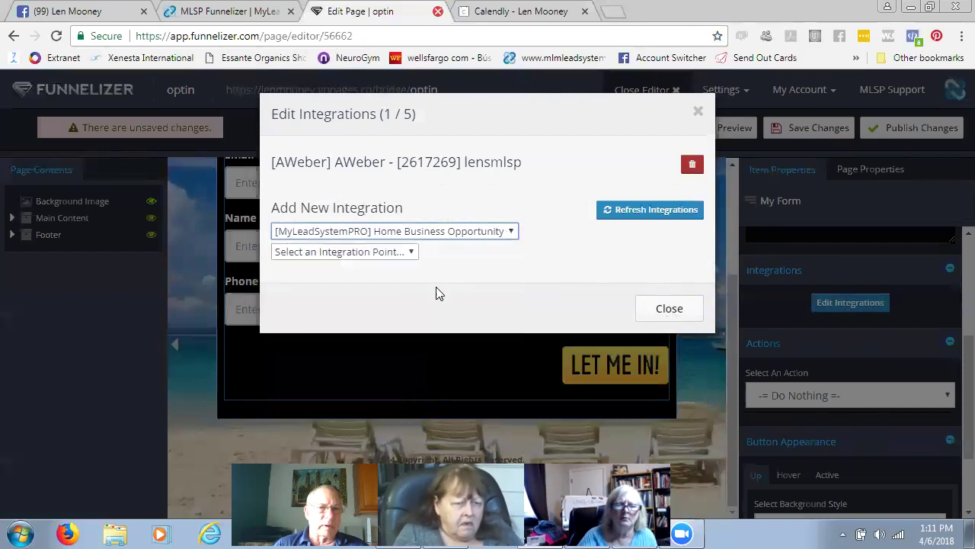
pyautogui.click(412, 252)
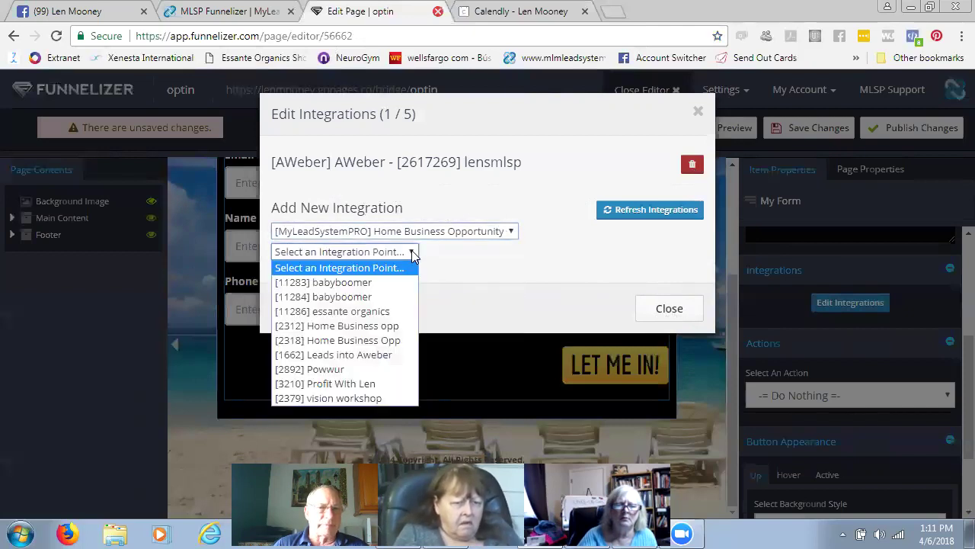
pyautogui.click(381, 311)
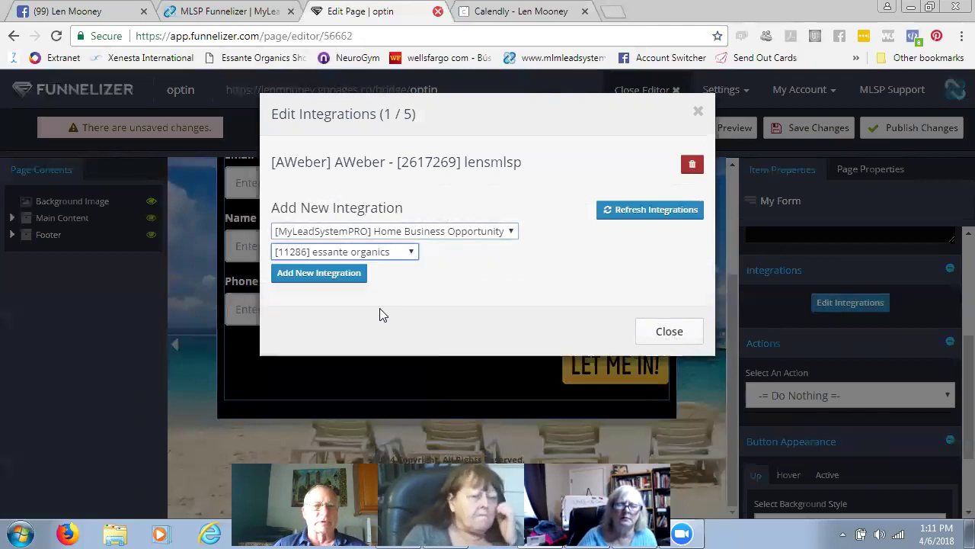
pyautogui.click(335, 273)
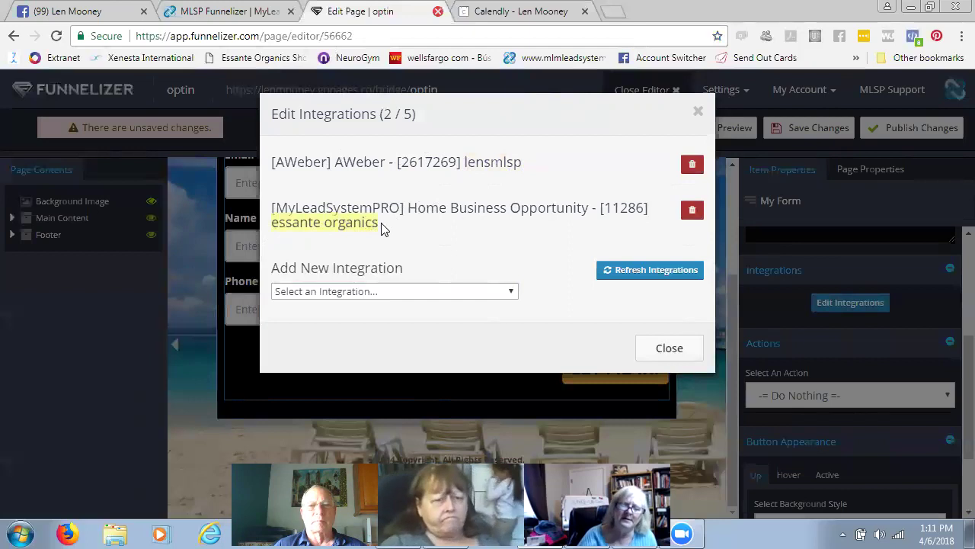
pyautogui.click(669, 349)
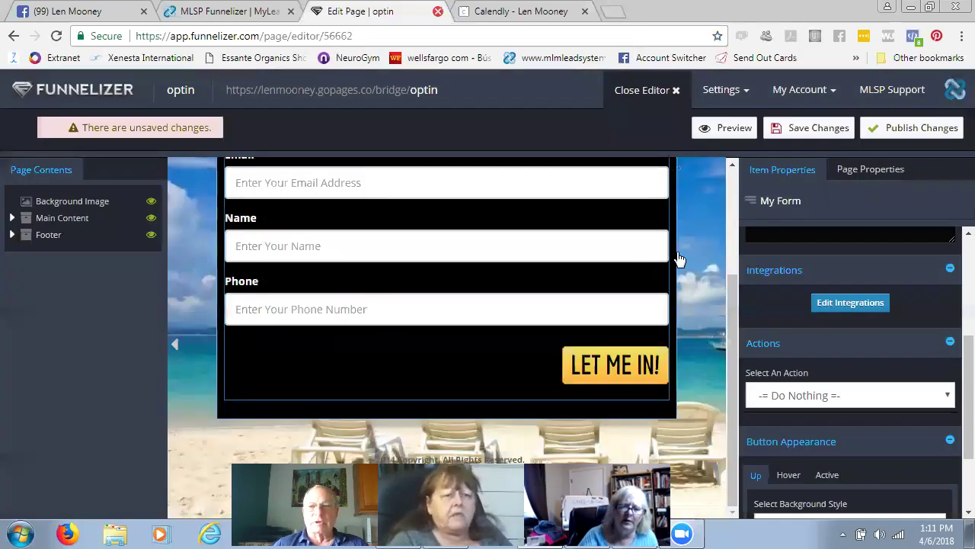
# - Set the form's submit action to Go To Funnel Page, with bridge as the destination
pyautogui.scroll(1, 674, 236)
pyautogui.scroll(-1, 674, 230)
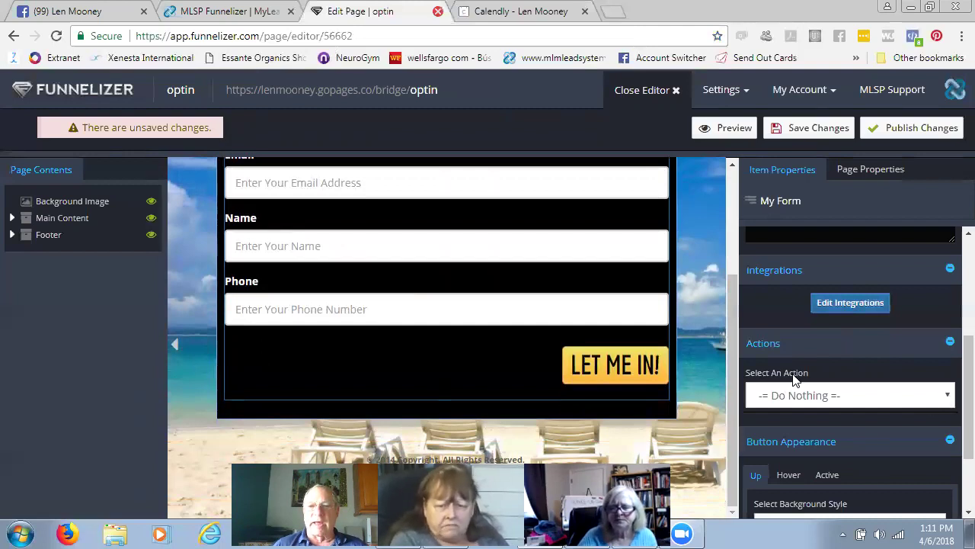
pyautogui.click(950, 397)
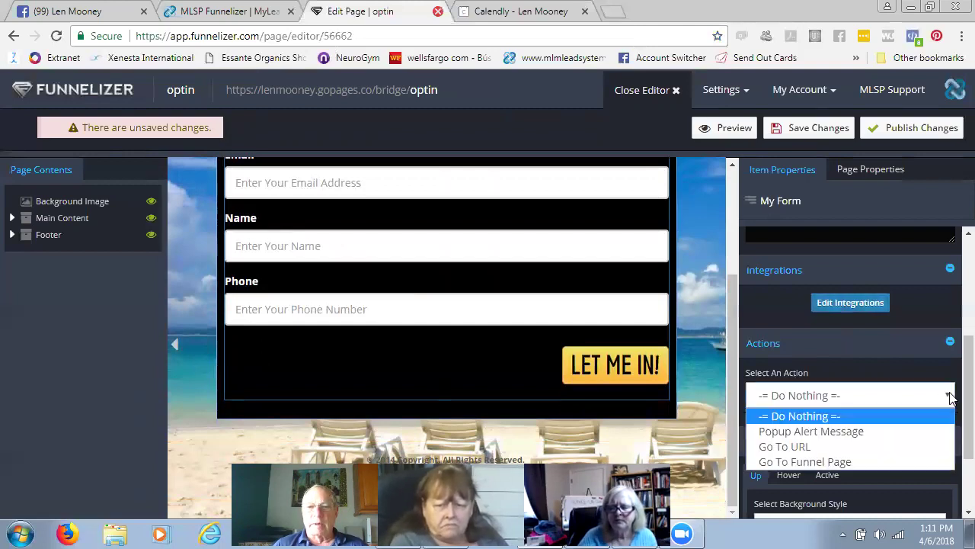
pyautogui.click(849, 462)
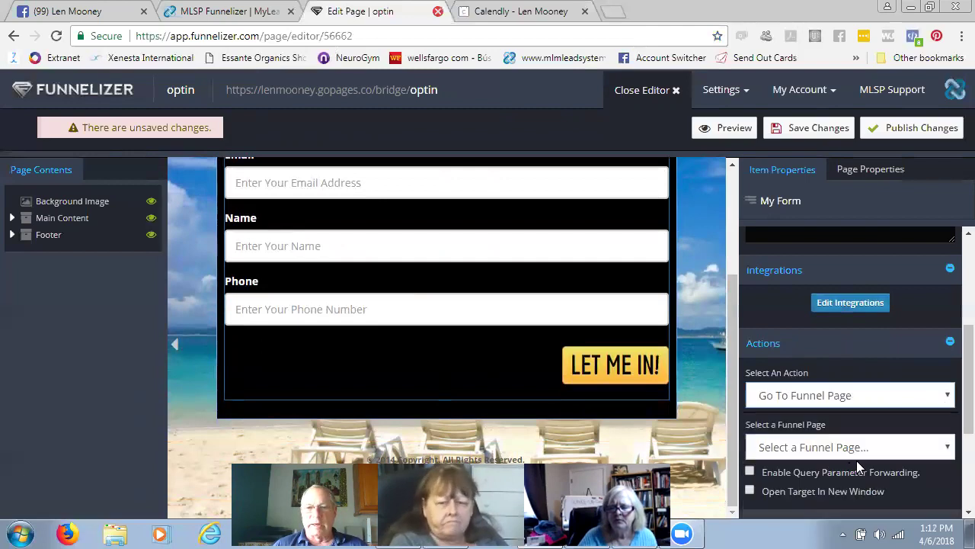
pyautogui.click(948, 448)
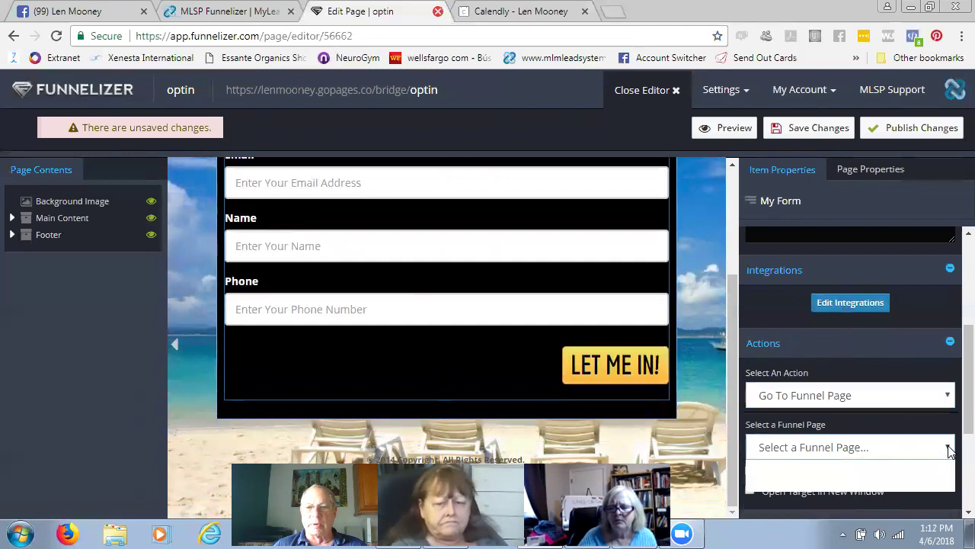
pyautogui.click(788, 486)
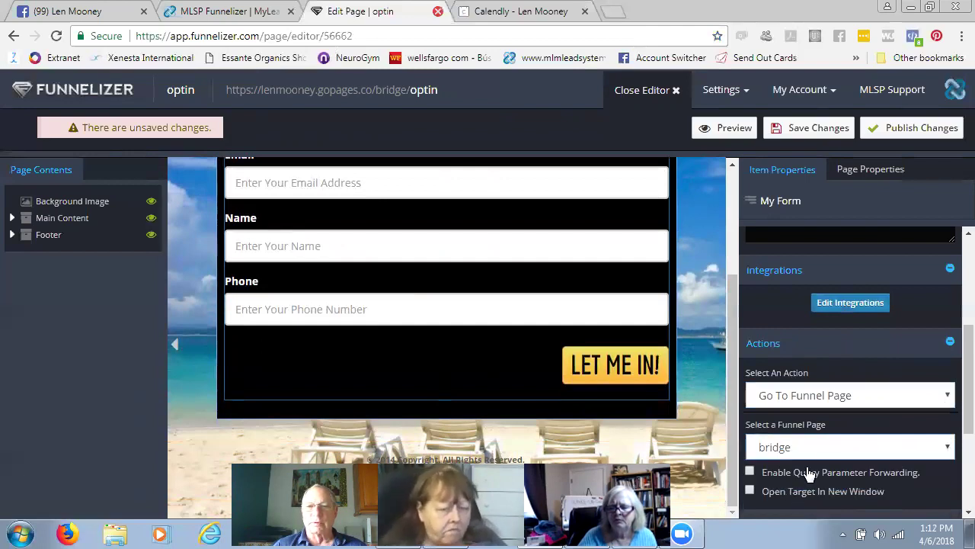
pyautogui.scroll(-3, 855, 431)
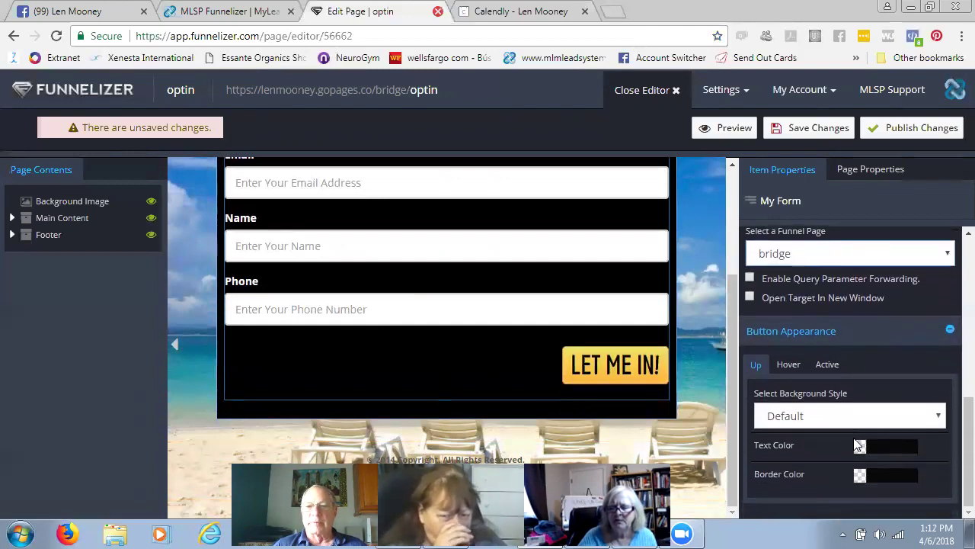
pyautogui.scroll(1, 860, 449)
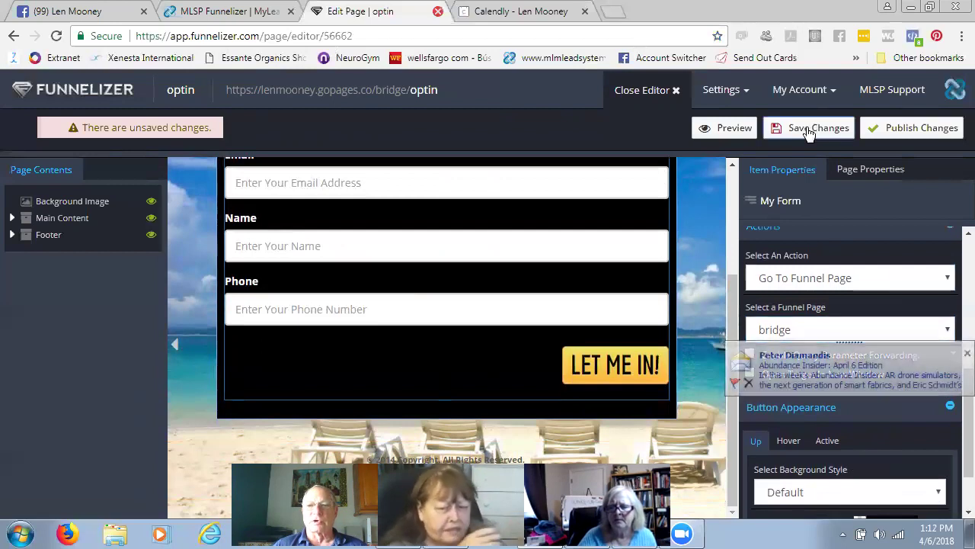
# - Save the optin page changes and double-check the form's integrations
pyautogui.click(809, 129)
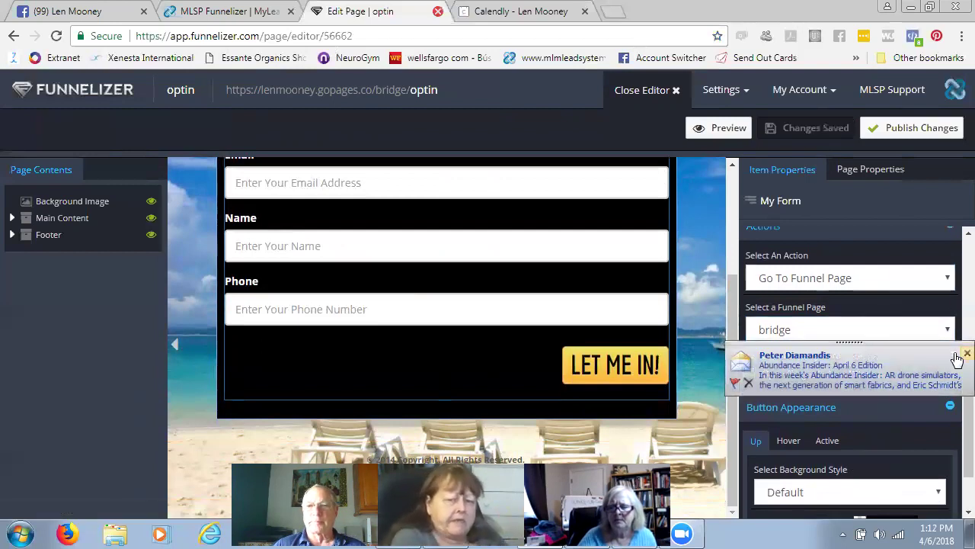
pyautogui.click(961, 354)
pyautogui.scroll(3, 886, 248)
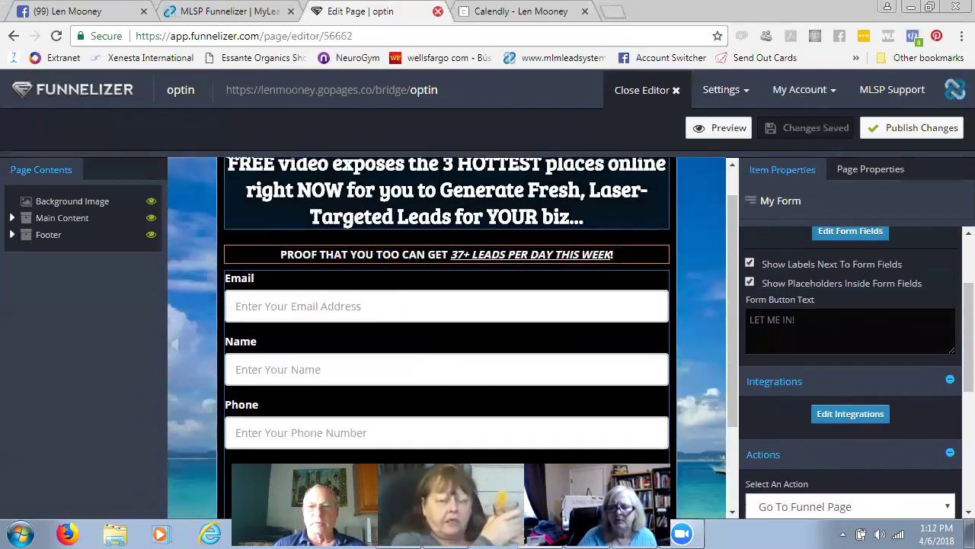
pyautogui.click(865, 414)
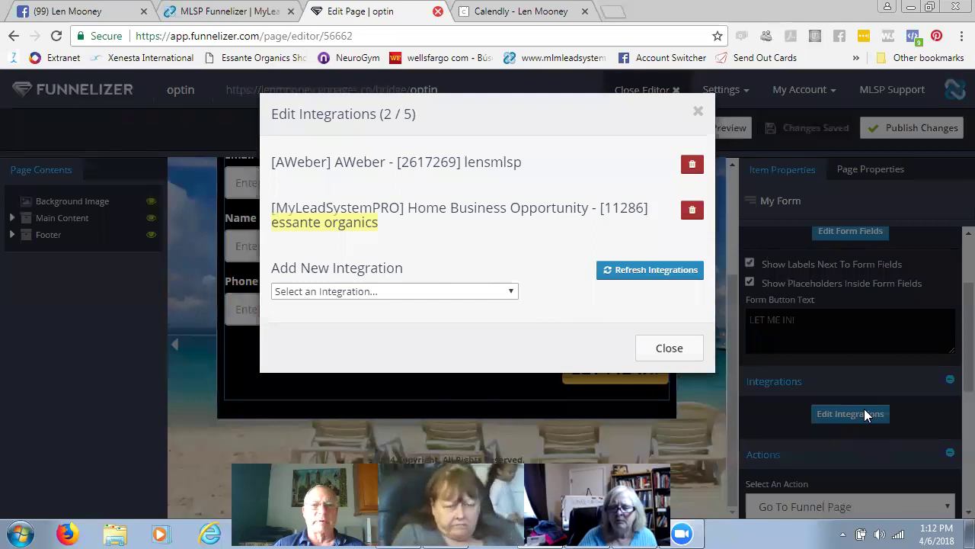
pyautogui.click(669, 349)
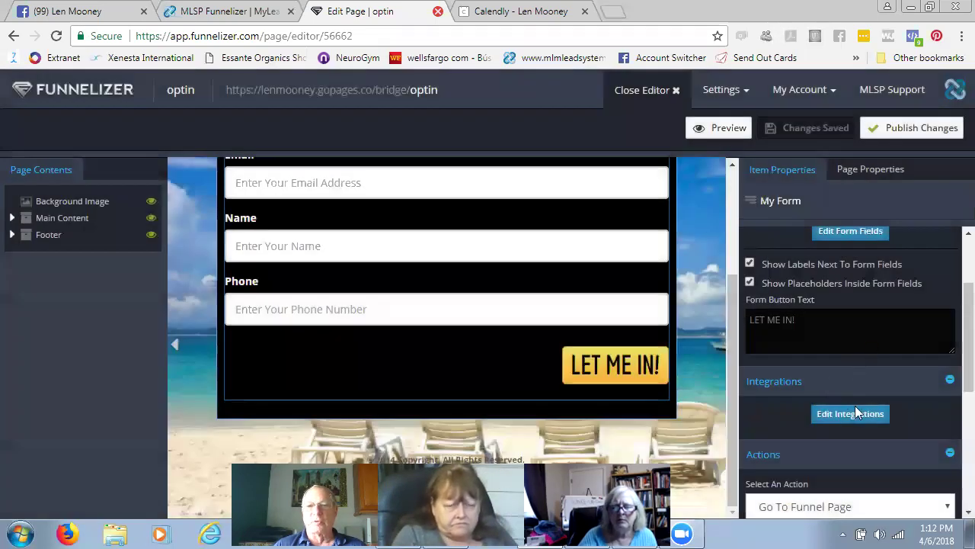
# - Publish the saved optin page
pyautogui.scroll(-2, 855, 408)
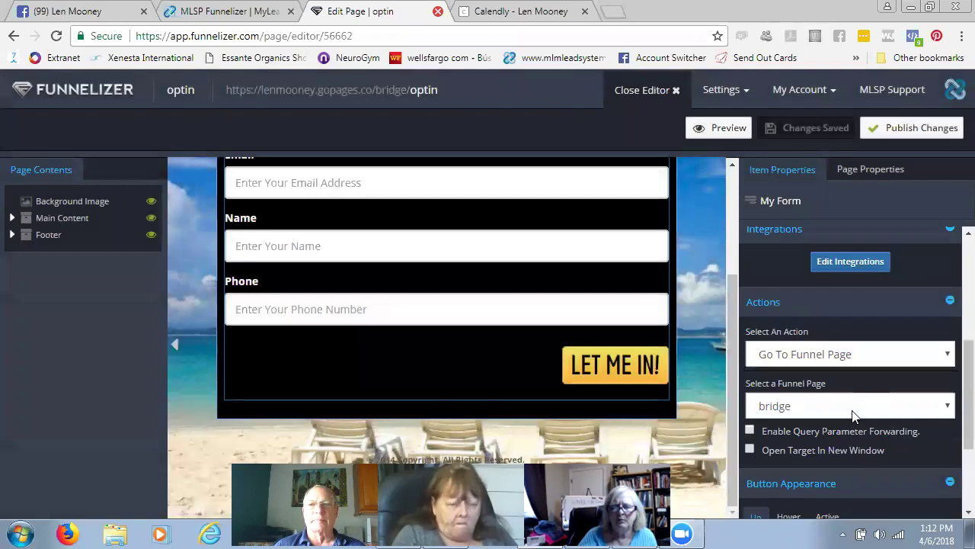
pyautogui.scroll(3, 854, 411)
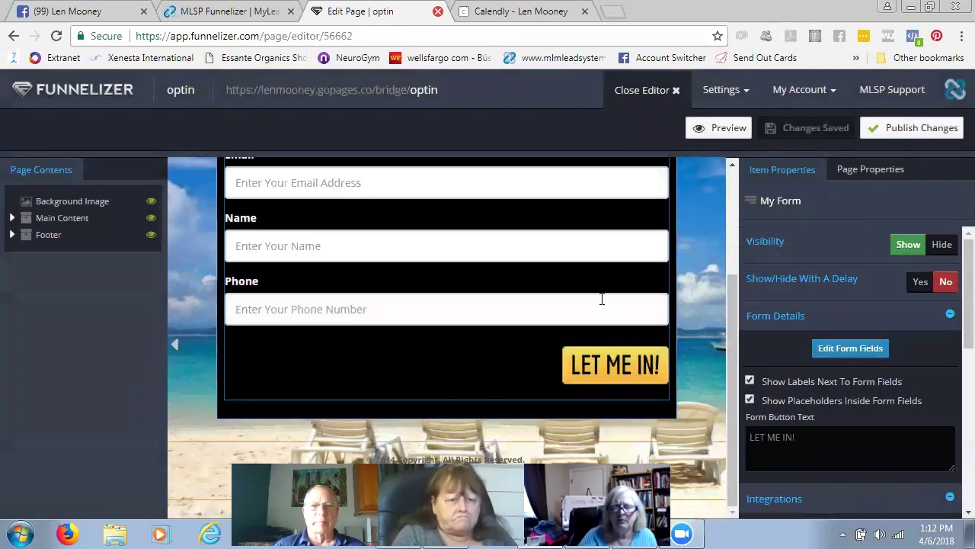
pyautogui.scroll(2, 617, 282)
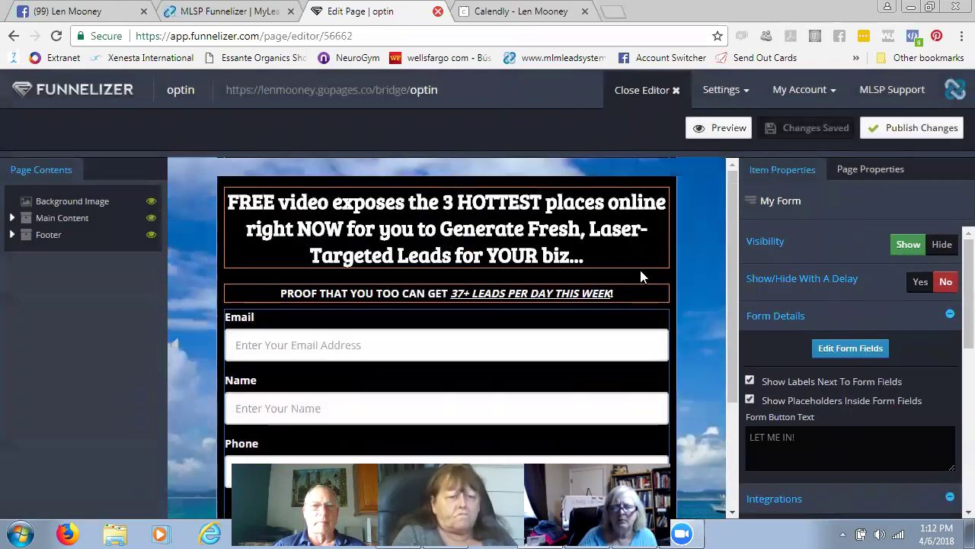
pyautogui.click(913, 130)
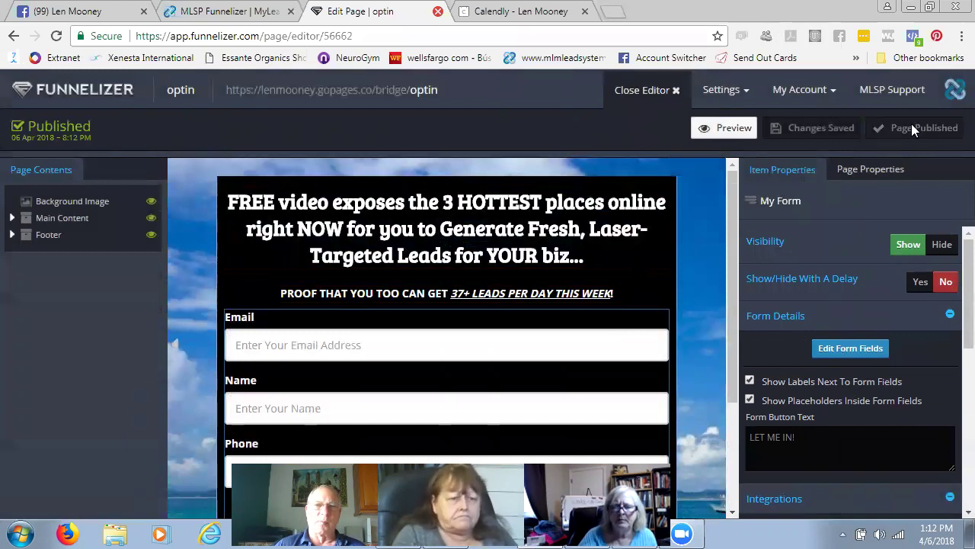
# - Start Variation 1, publish the essential oils funnel, and return to My Funnels
pyautogui.click(638, 89)
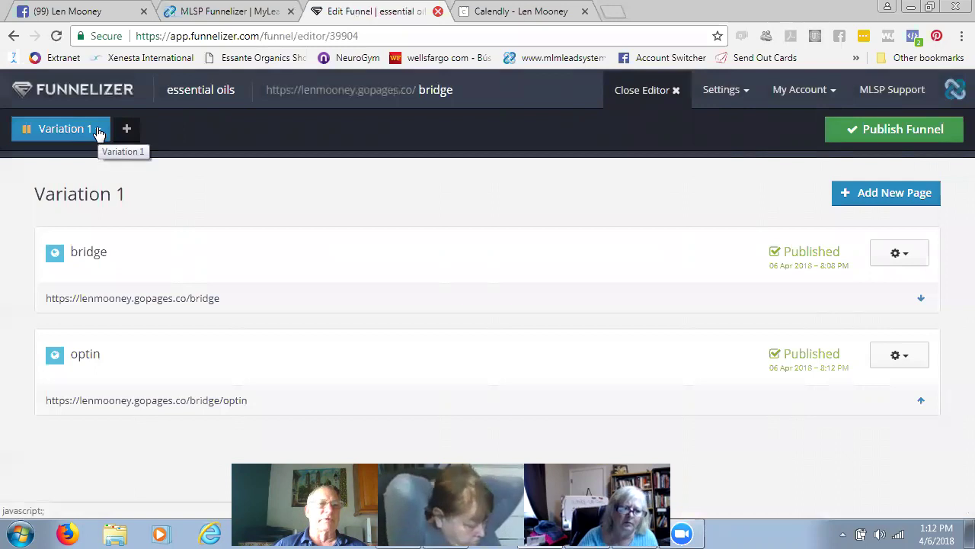
pyautogui.click(97, 131)
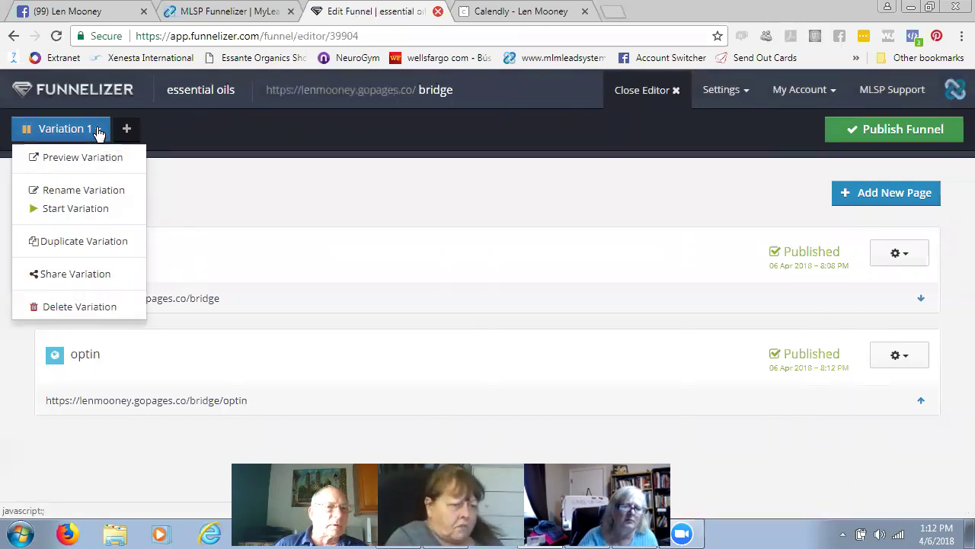
pyautogui.click(76, 208)
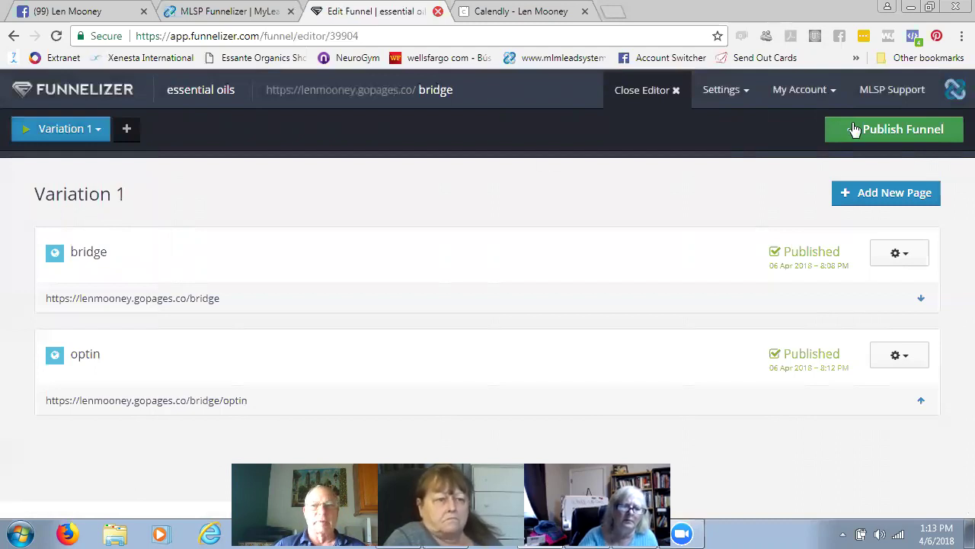
pyautogui.click(888, 130)
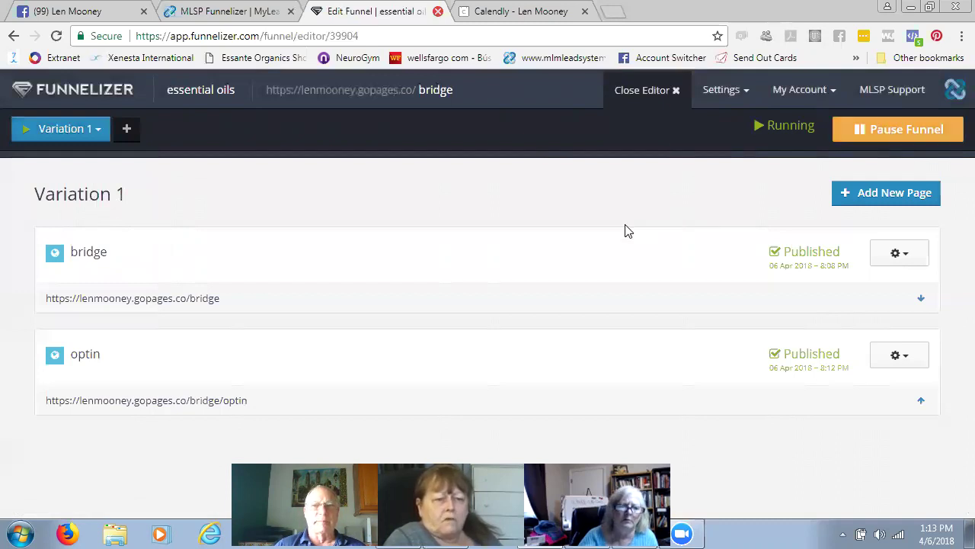
pyautogui.click(662, 88)
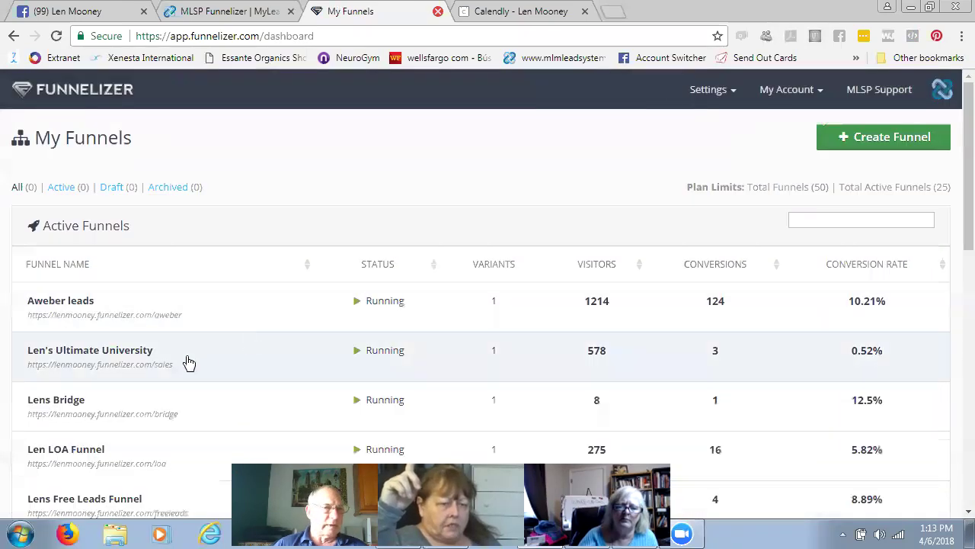
# - Move to page 2 of Active Funnels (entries 11–18) and confirm essential oils is Running
pyautogui.scroll(-3, 213, 320)
pyautogui.scroll(-4, 211, 327)
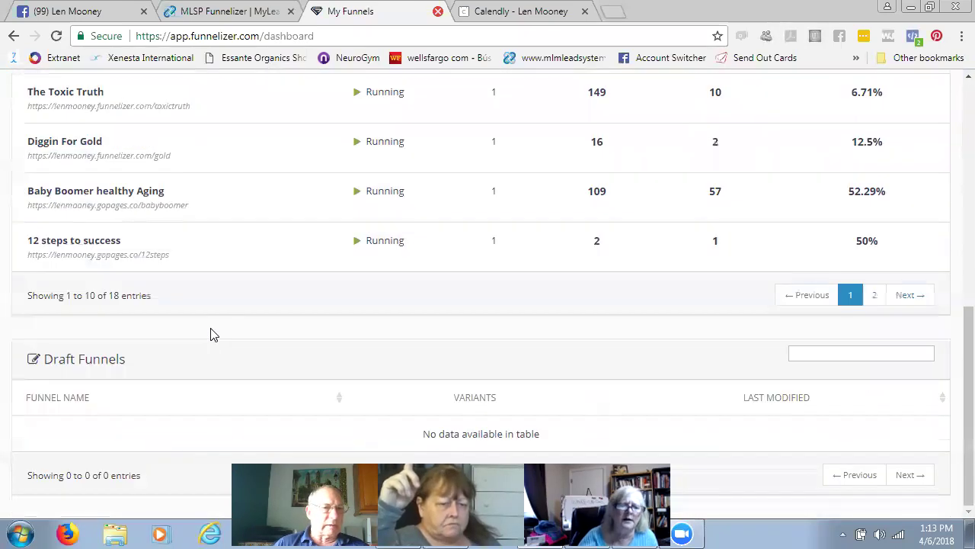
pyautogui.scroll(6, 214, 335)
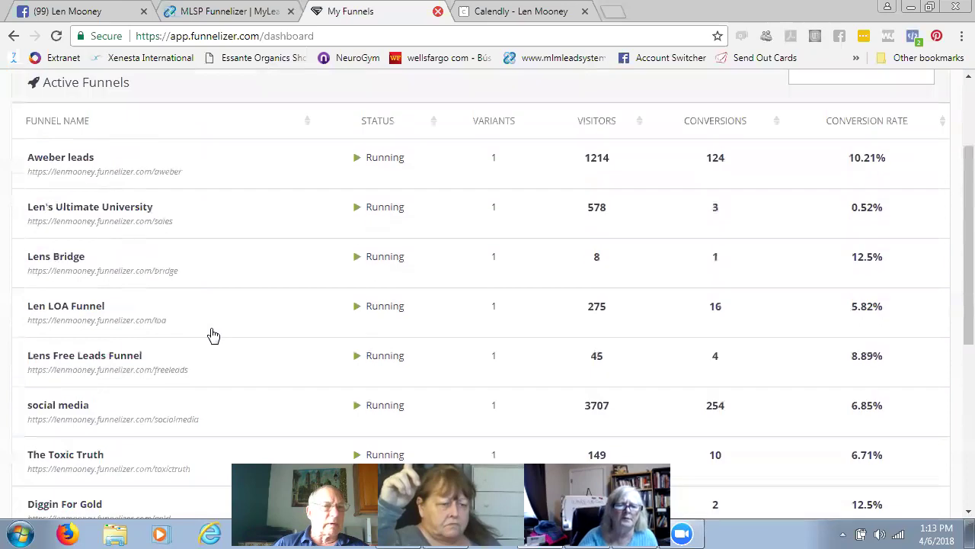
pyautogui.scroll(-6, 221, 338)
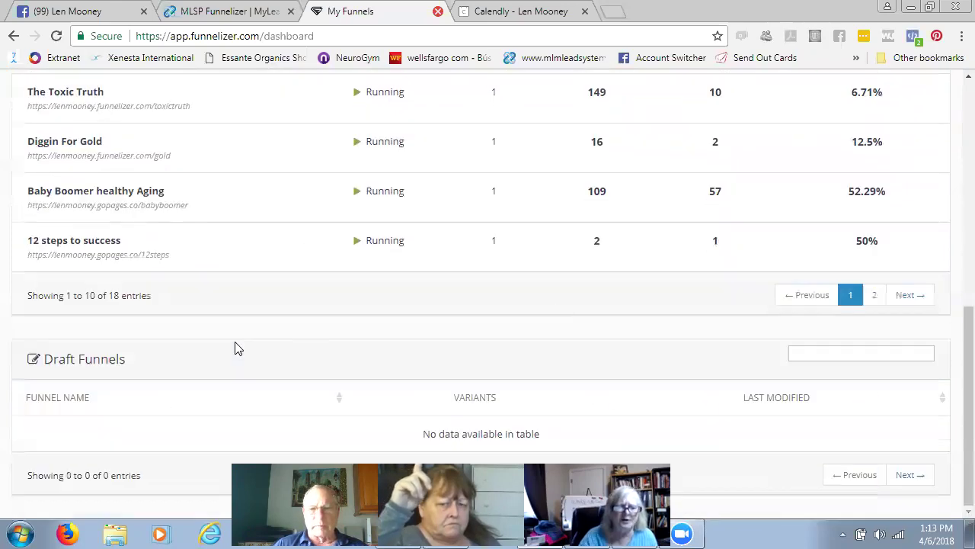
pyautogui.click(912, 295)
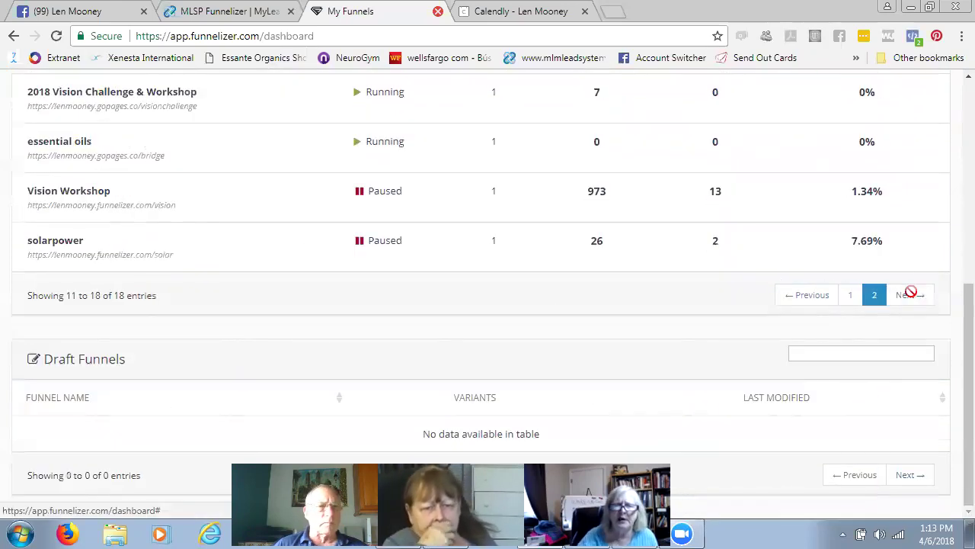
pyautogui.scroll(3, 446, 277)
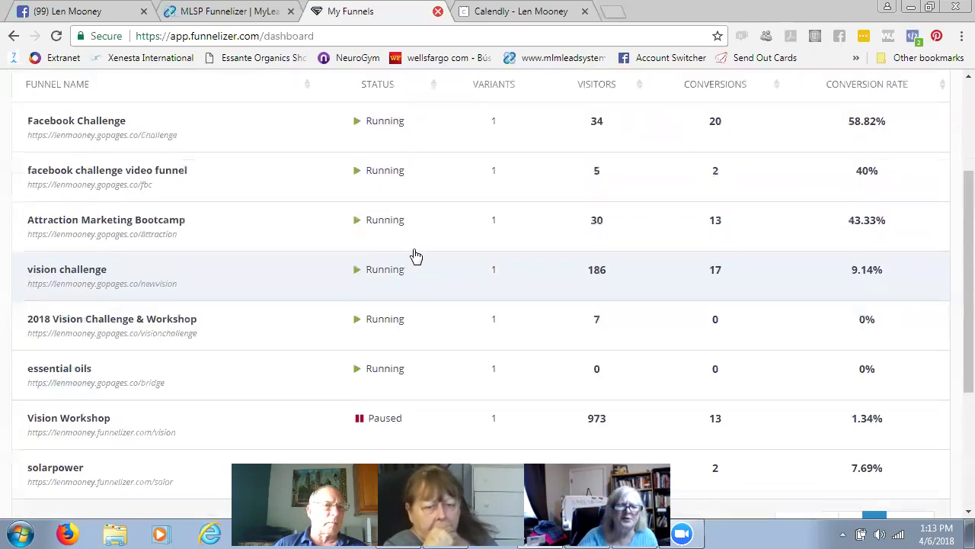
pyautogui.scroll(2, 415, 255)
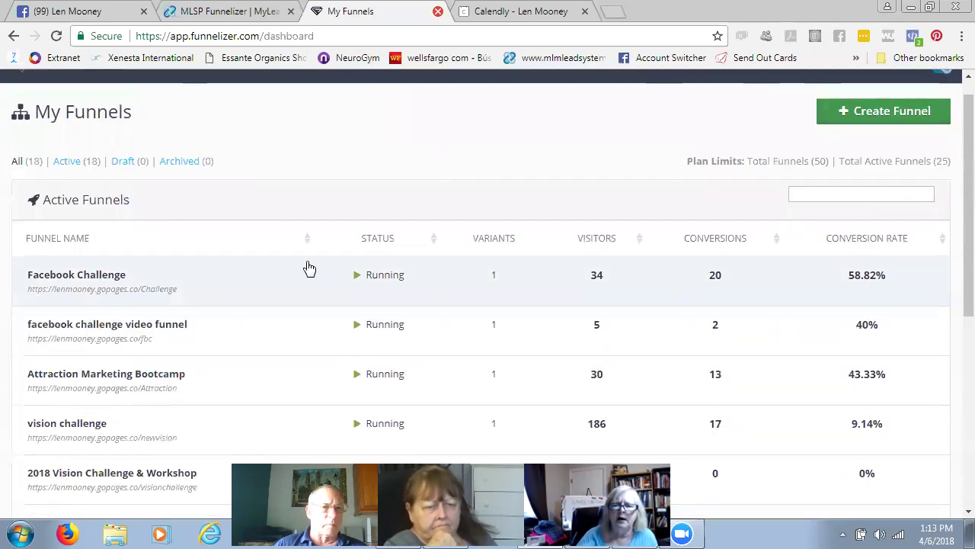
pyautogui.scroll(-4, 250, 268)
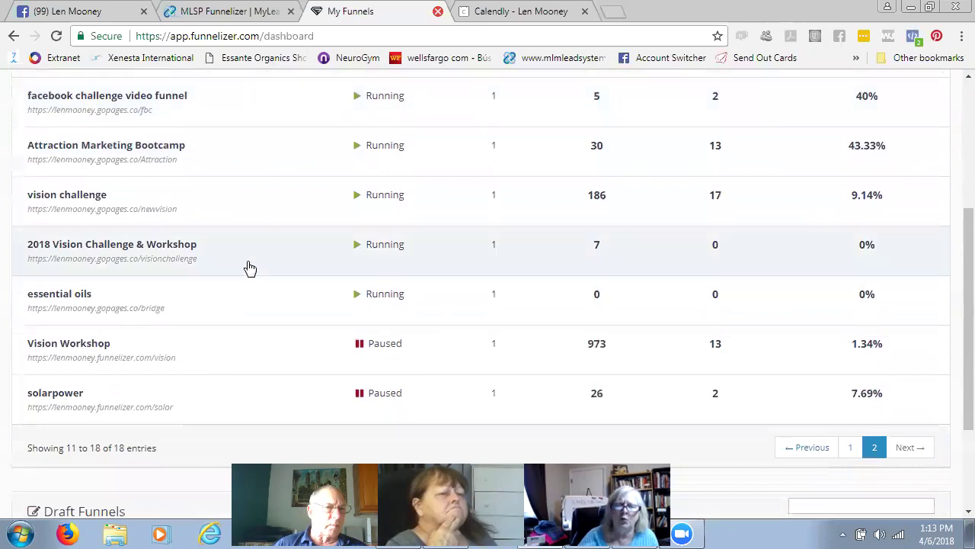
pyautogui.scroll(-2, 250, 268)
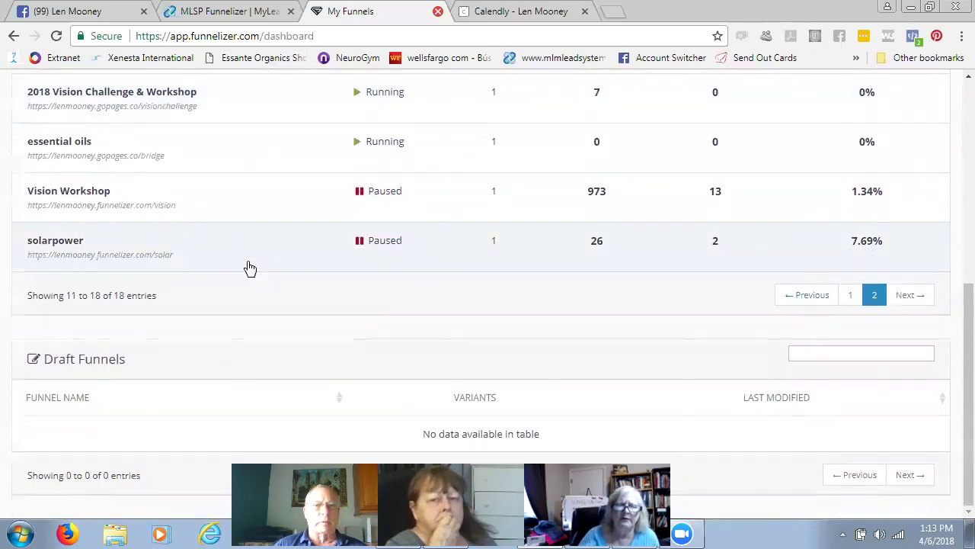
pyautogui.scroll(1, 248, 268)
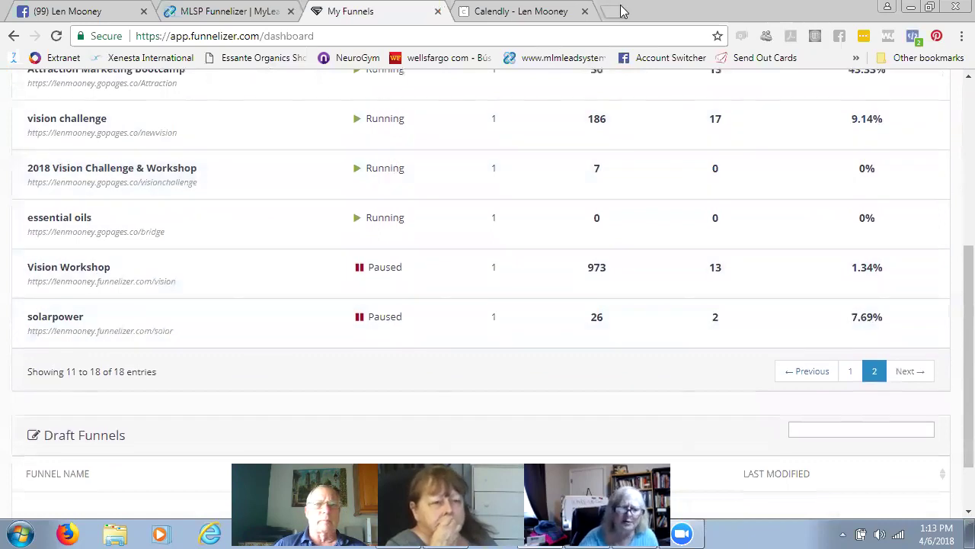
# - Load the member's mlspsites.com/babyboomers opt-in page in a new browser tab
pyautogui.click(613, 11)
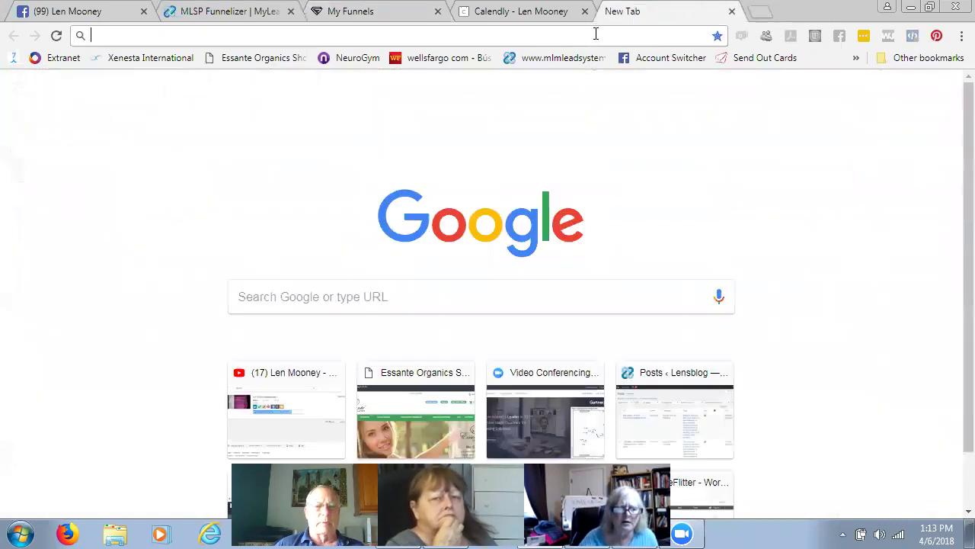
pyautogui.write('len')
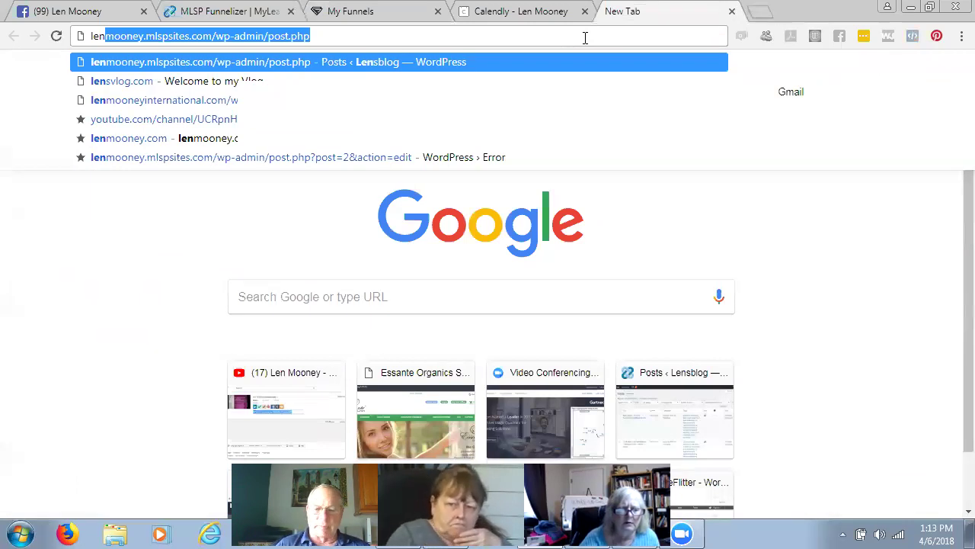
pyautogui.write('mooney')
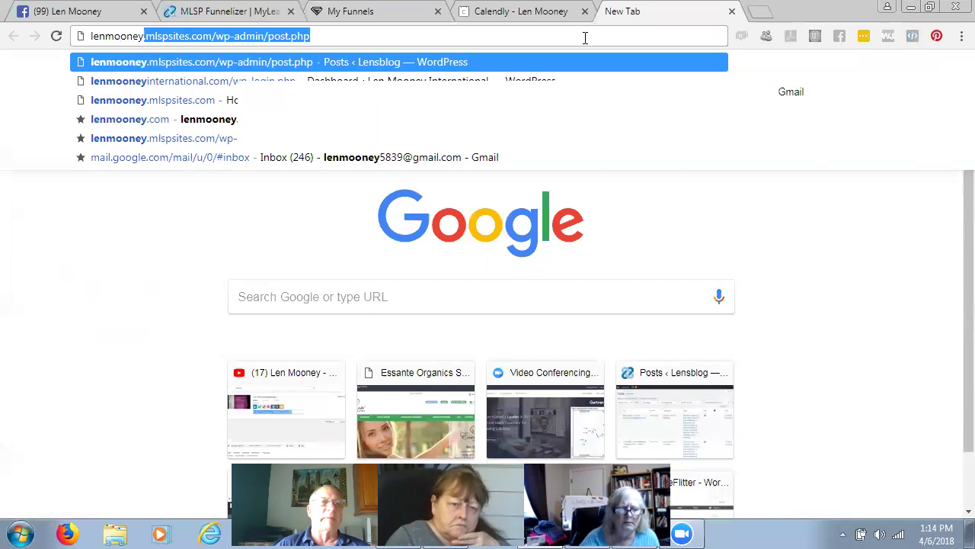
pyautogui.write('.')
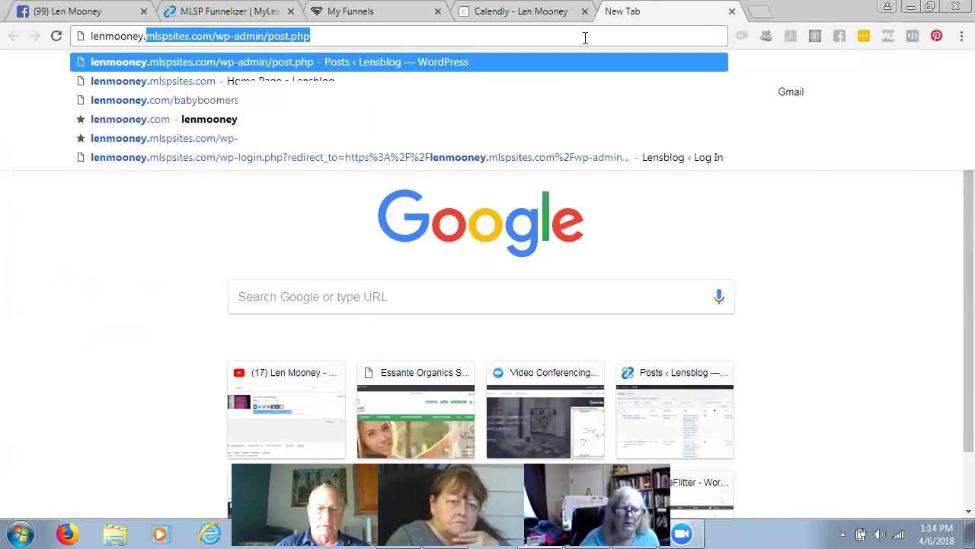
pyautogui.write('mlsp')
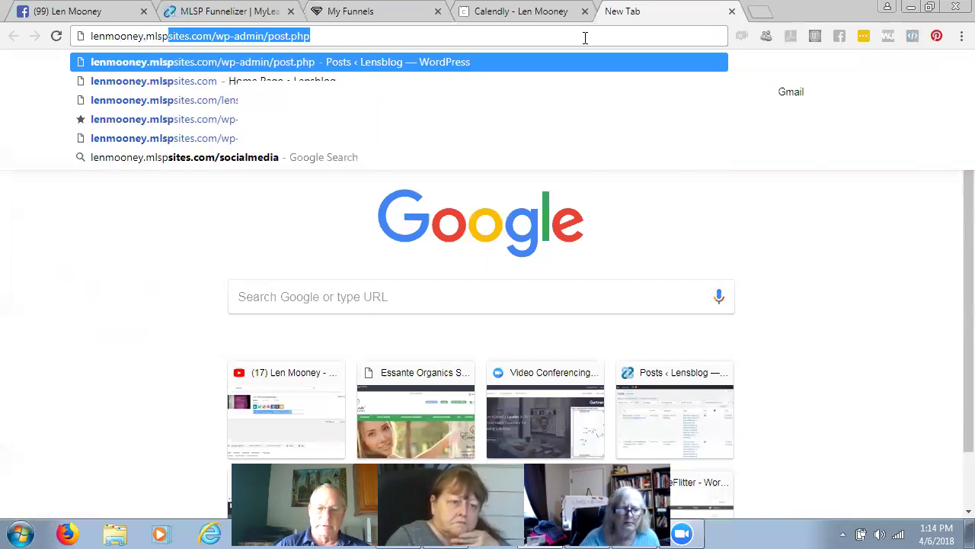
pyautogui.write('sites.com')
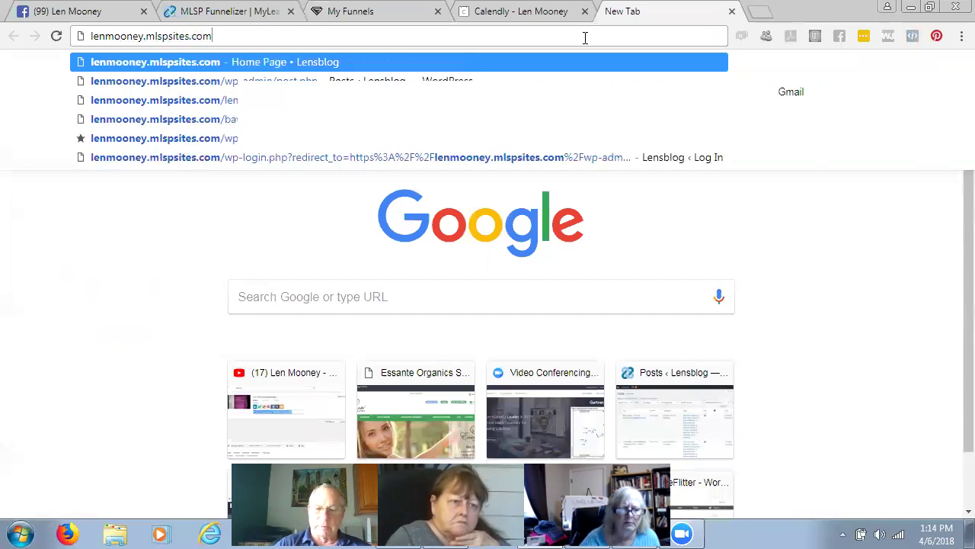
pyautogui.write('/babyboomers')
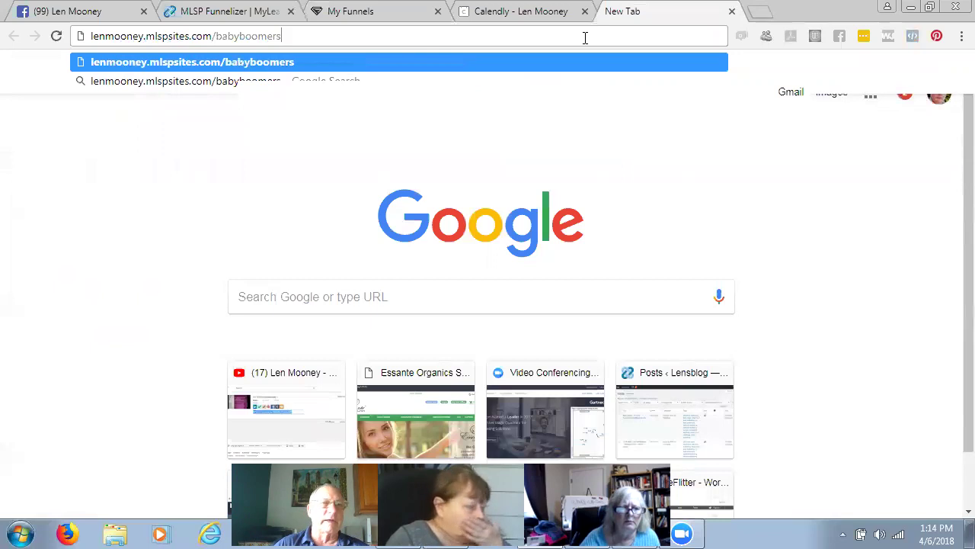
pyautogui.press('Return')
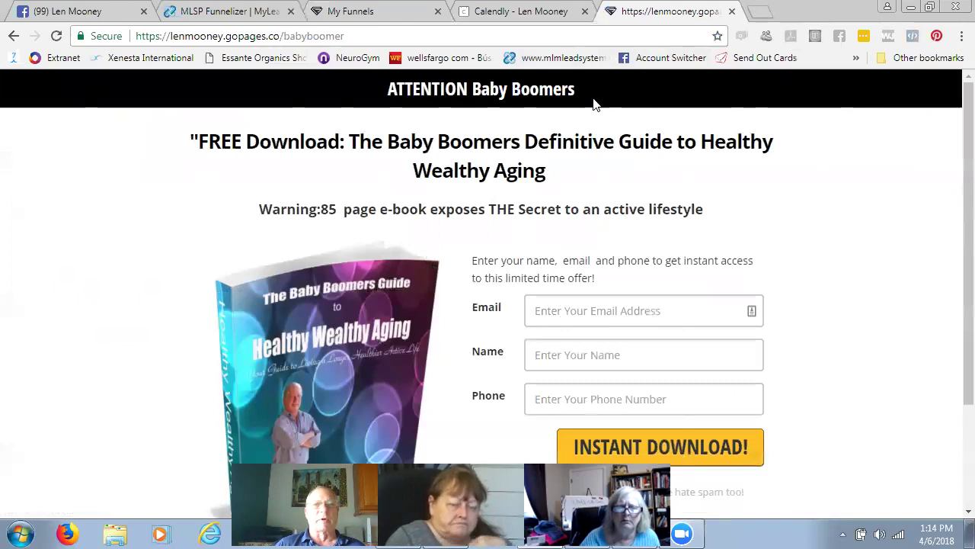
# - Focus the opt-in form's Name field, then close the Baby Boomers page tab
pyautogui.click(577, 355)
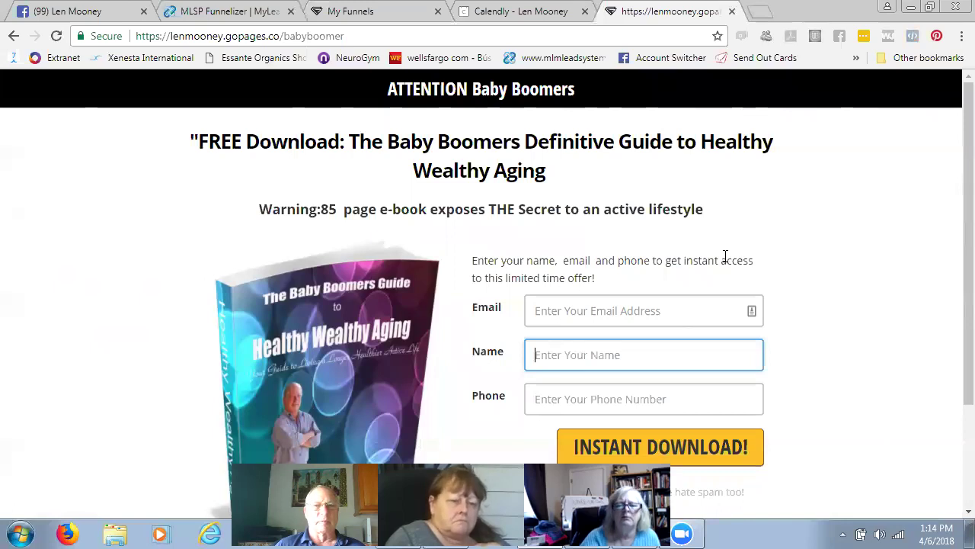
pyautogui.click(733, 13)
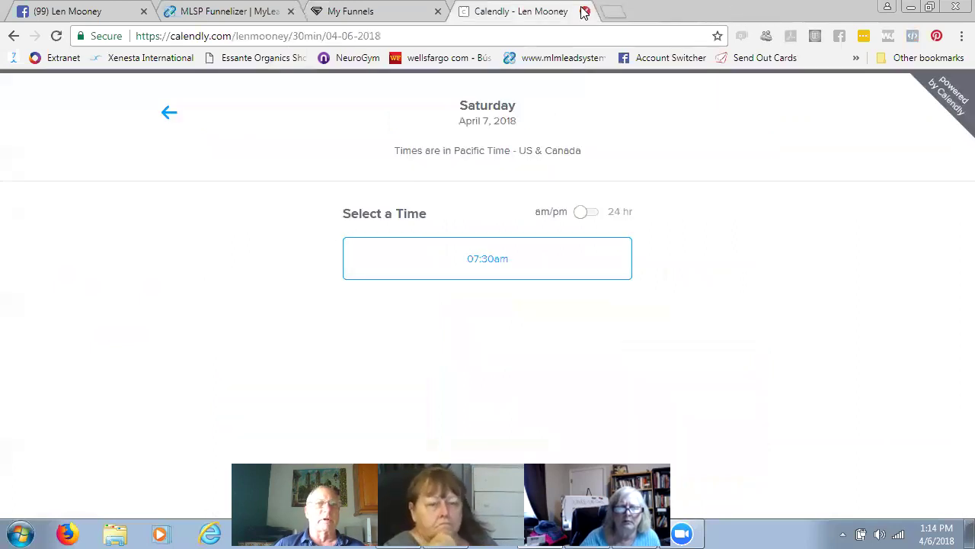
# - Close Calendly, view and select the essential oils funnel's URL, then open the funnel for editing
pyautogui.click(585, 12)
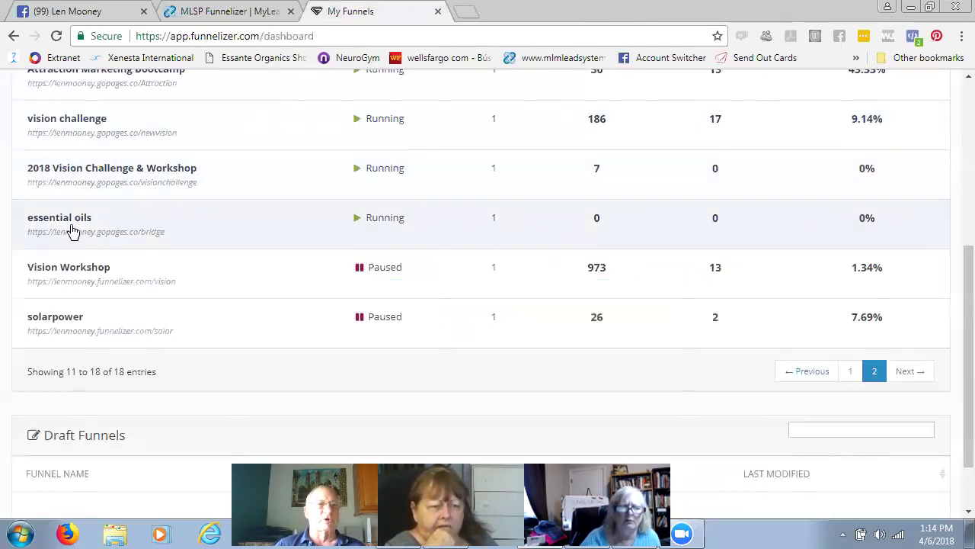
pyautogui.rightClick(79, 222)
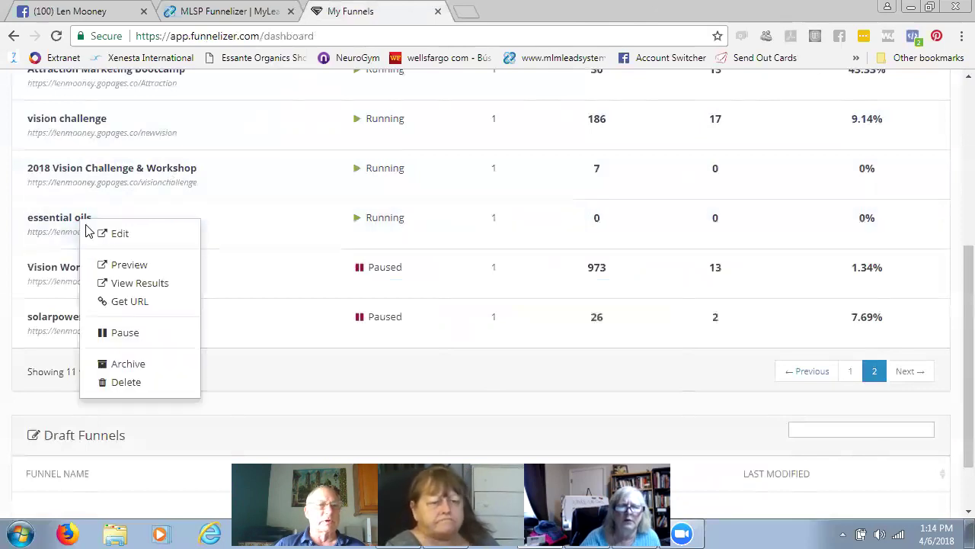
pyautogui.click(142, 301)
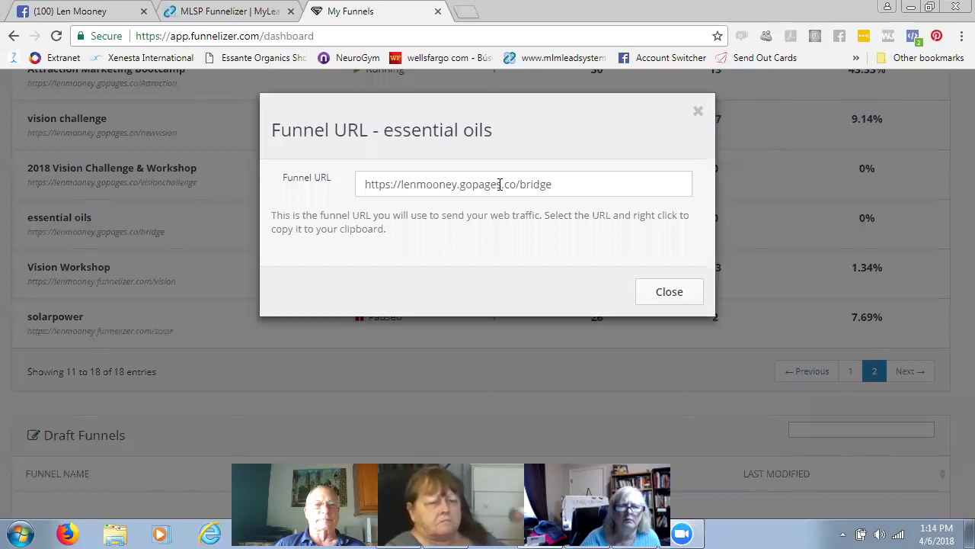
pyautogui.tripleClick(500, 185)
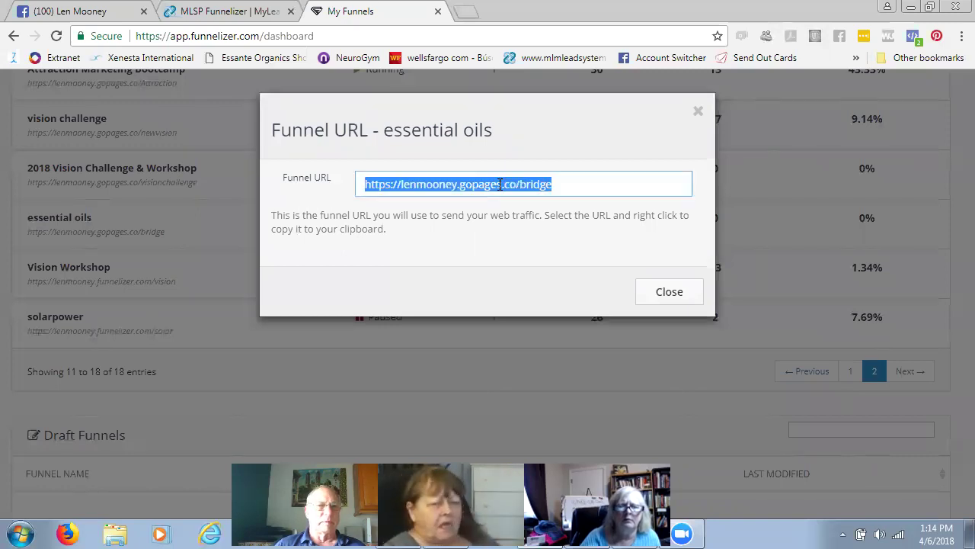
pyautogui.click(684, 298)
pyautogui.click(70, 219)
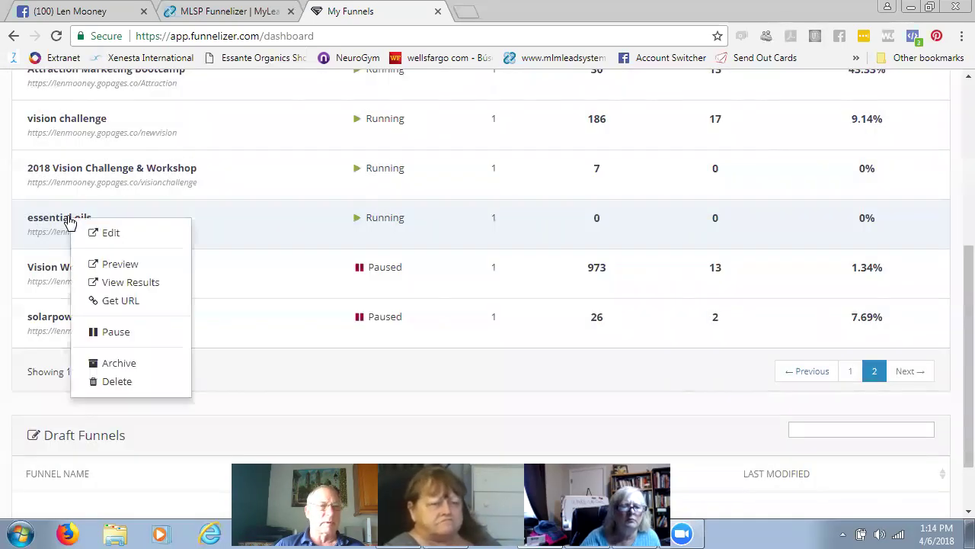
pyautogui.click(110, 234)
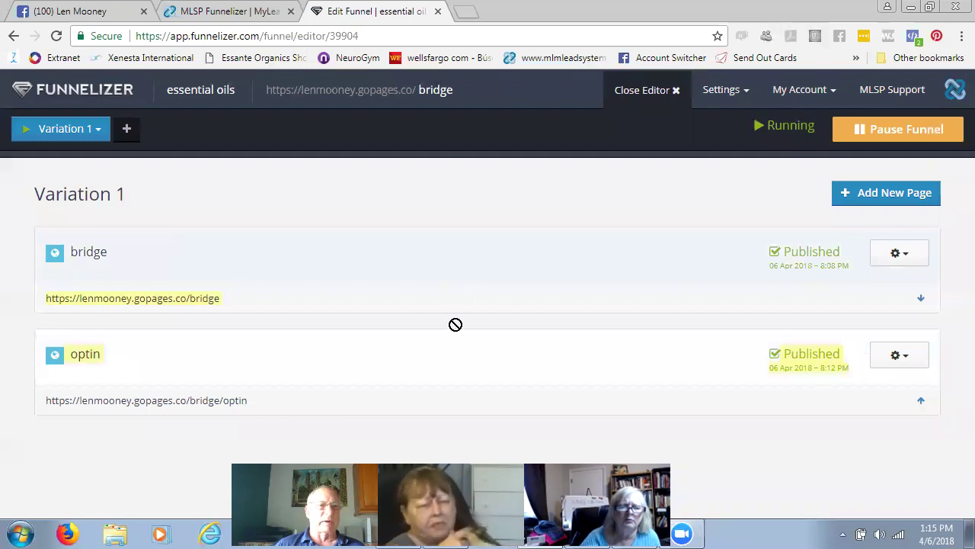
# - Copy the optin page's URL, ending in /bridge/optin, to the clipboard
pyautogui.moveTo(53, 351)
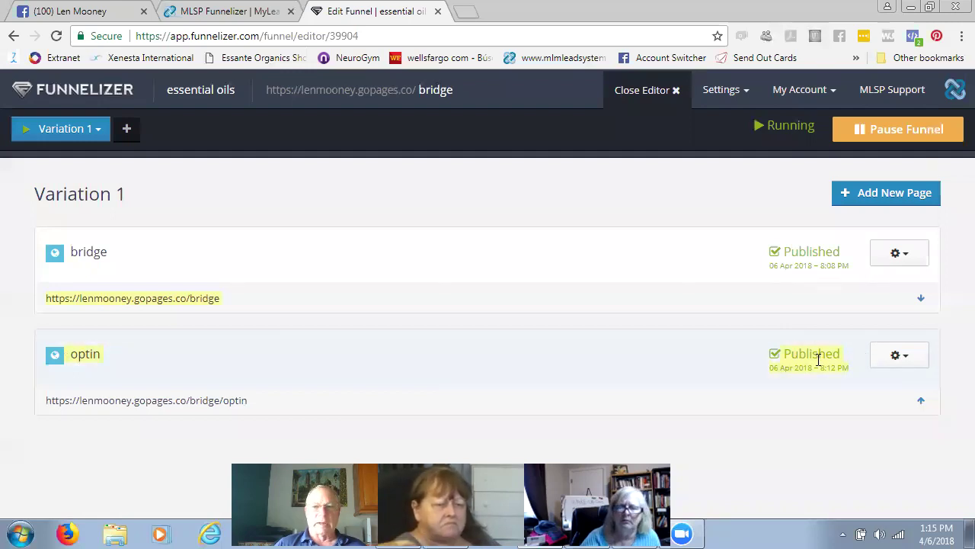
pyautogui.click(908, 359)
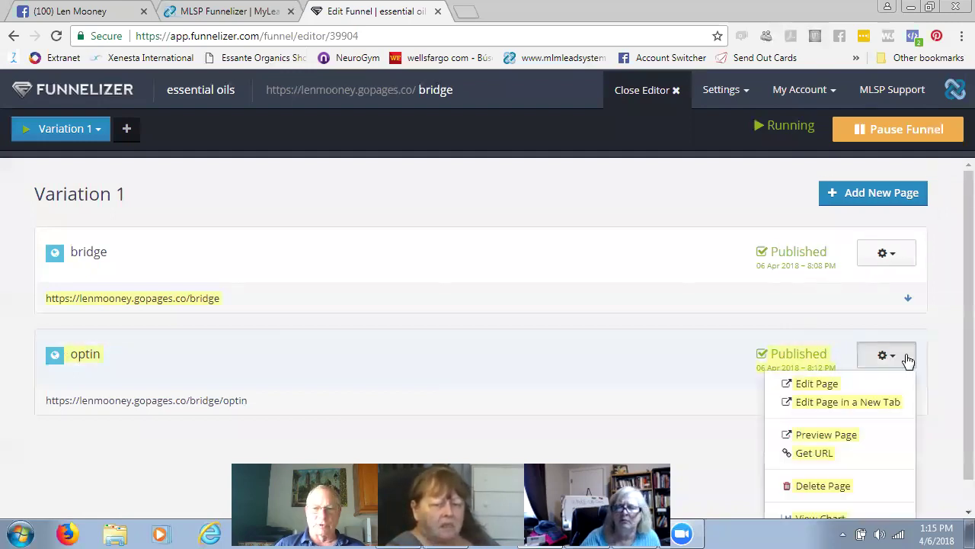
pyautogui.click(822, 454)
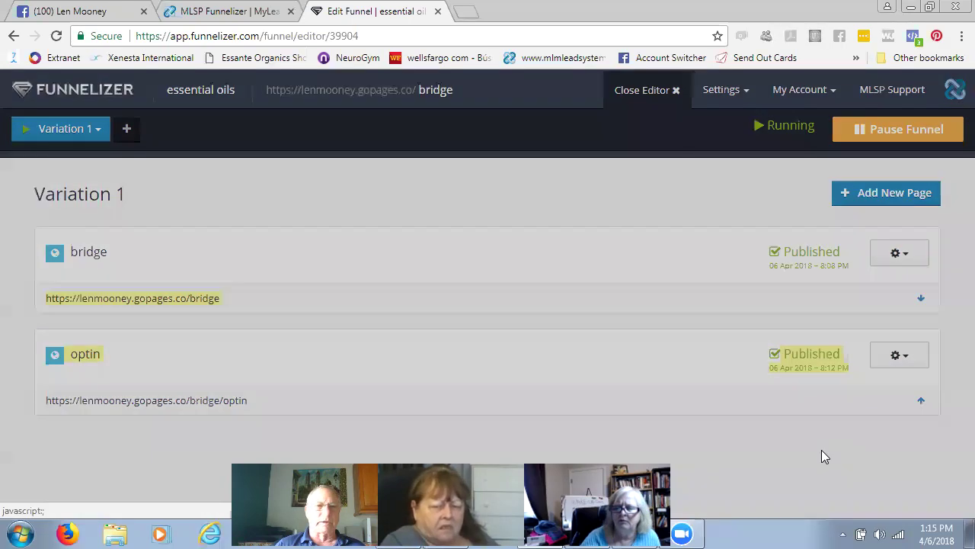
pyautogui.rightClick(503, 190)
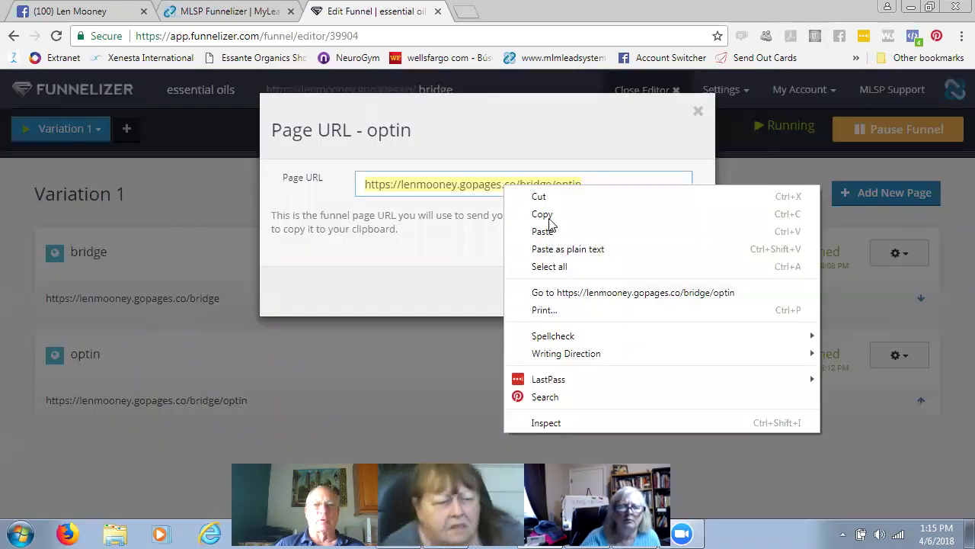
pyautogui.click(546, 214)
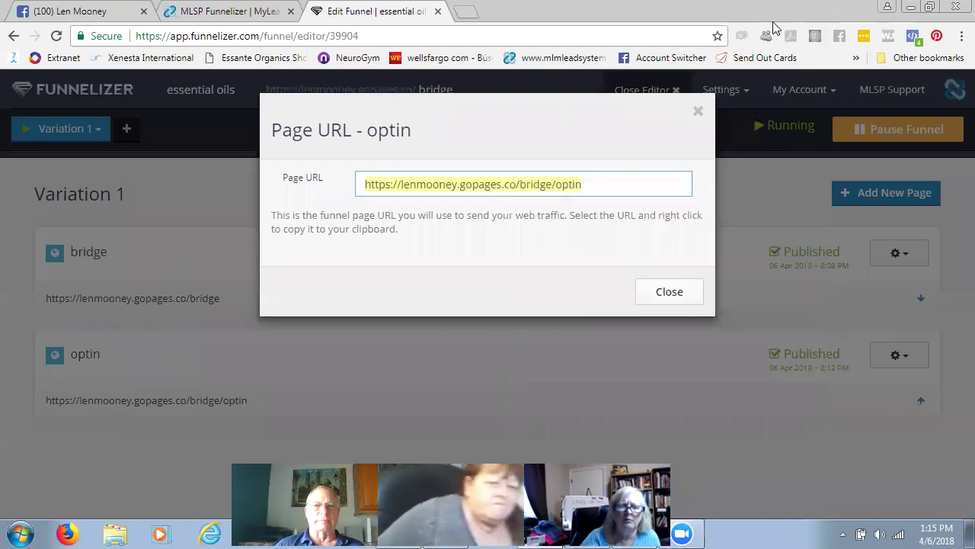
pyautogui.click(699, 112)
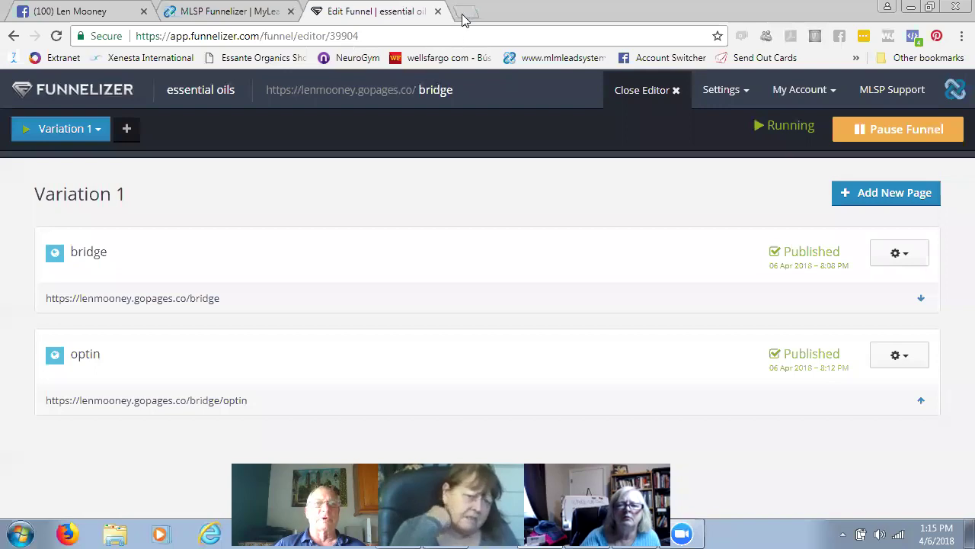
pyautogui.click(462, 15)
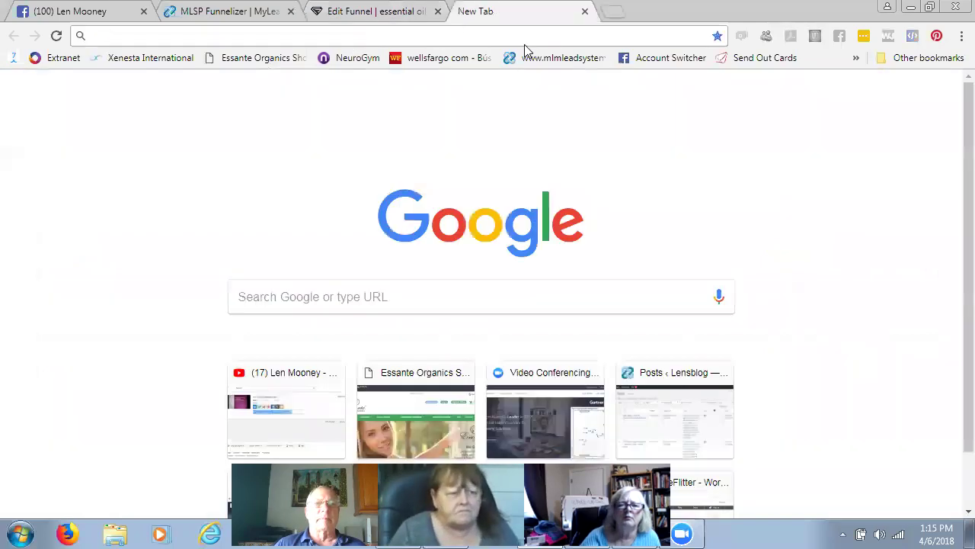
# - Load the copied optin URL and submit the form with saved test email and name
pyautogui.rightClick(516, 35)
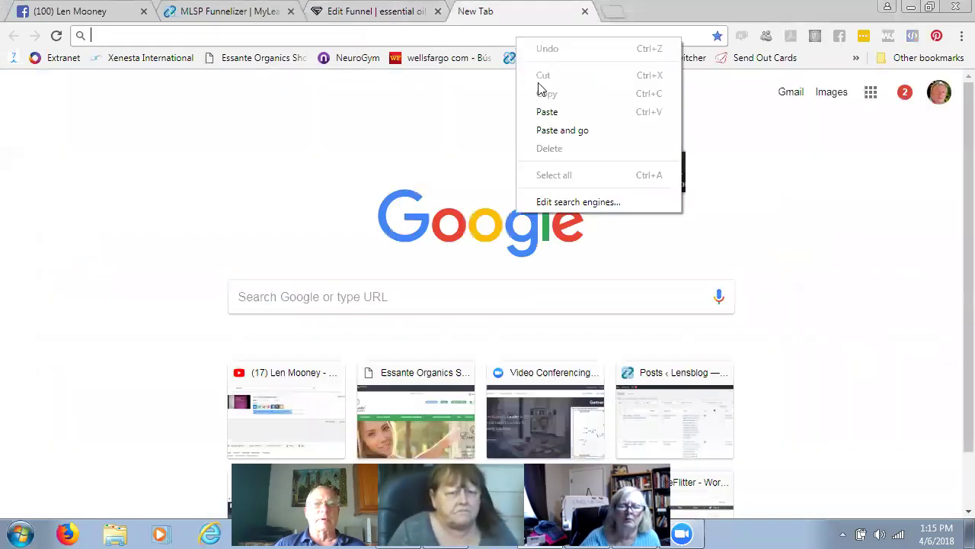
pyautogui.click(550, 130)
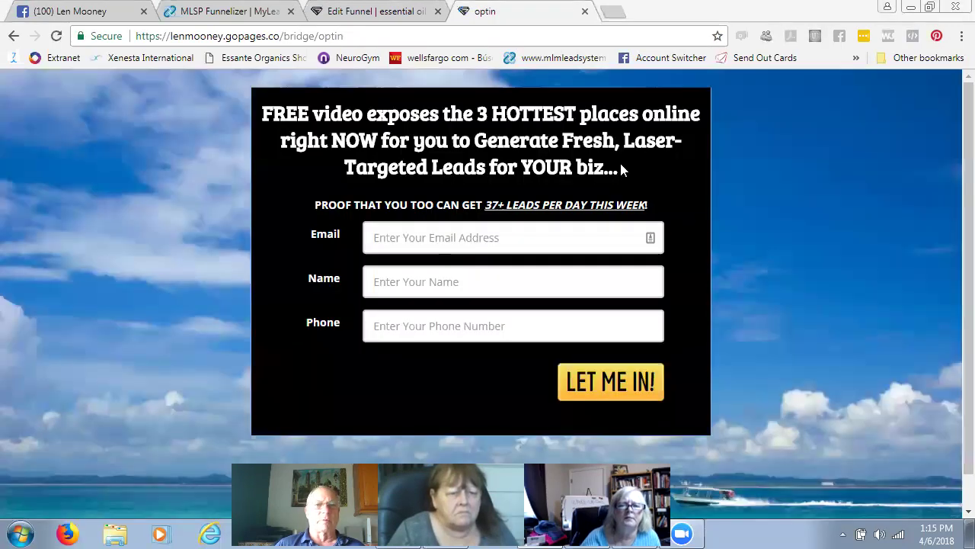
pyautogui.click(494, 229)
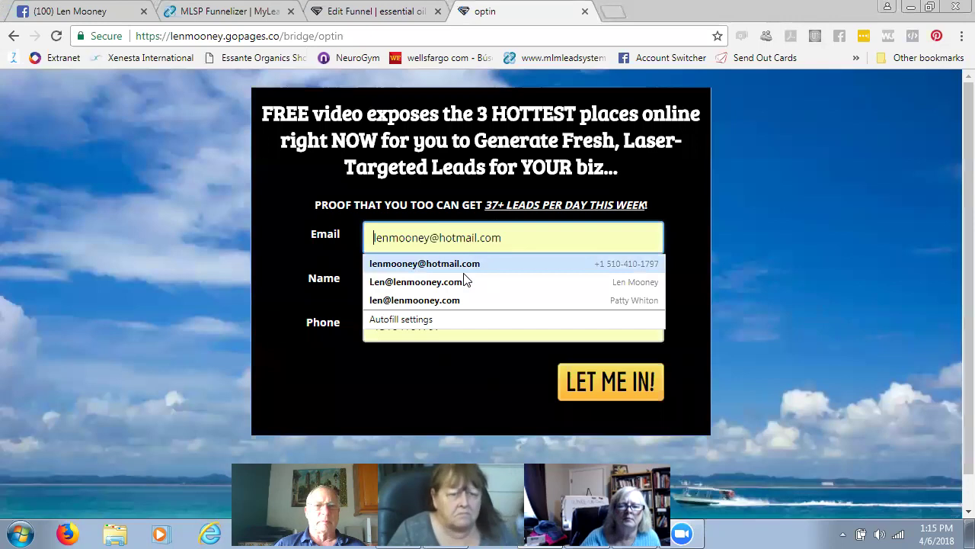
pyautogui.click(468, 264)
pyautogui.click(457, 279)
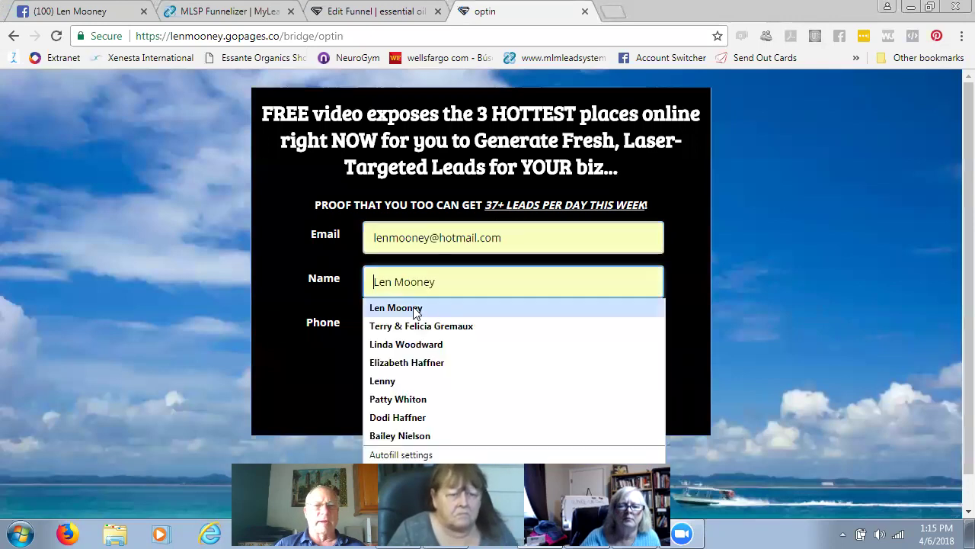
pyautogui.click(418, 314)
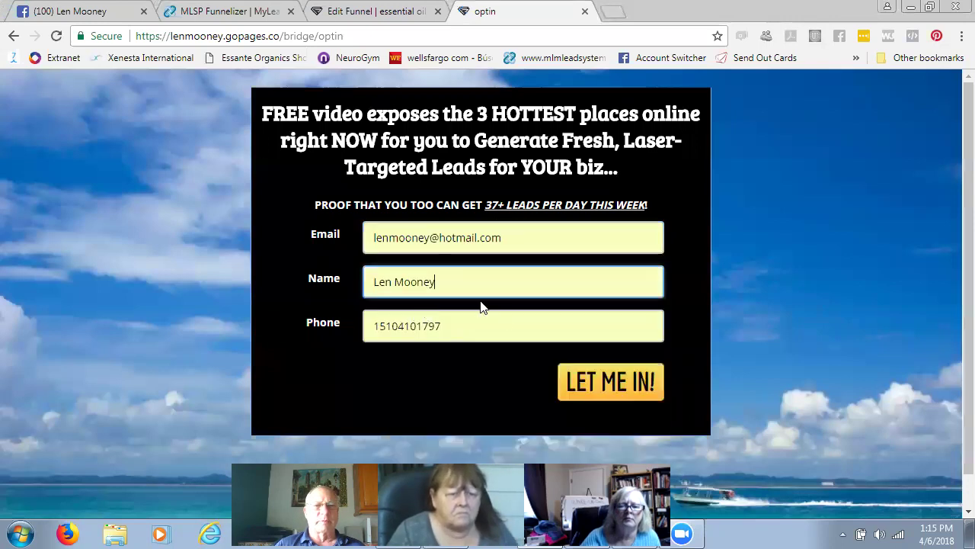
pyautogui.click(623, 384)
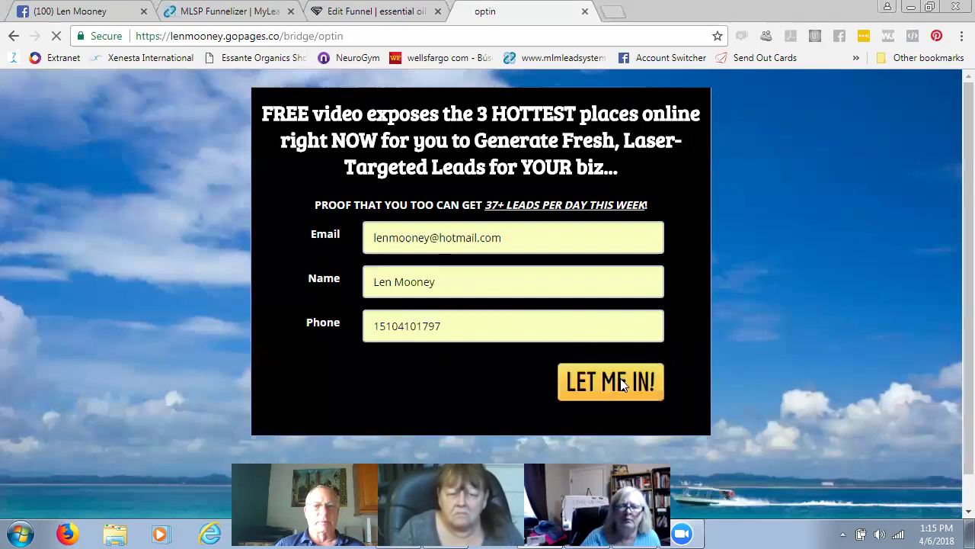
pyautogui.scroll(-1, 849, 153)
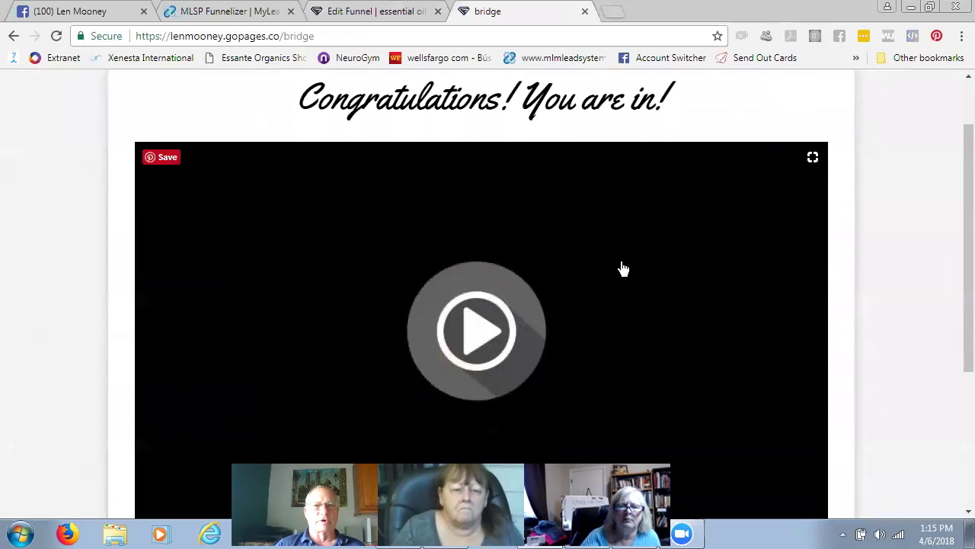
# - Play and then pause the bridge page's welcome video
pyautogui.scroll(-1, 630, 272)
pyautogui.click(476, 257)
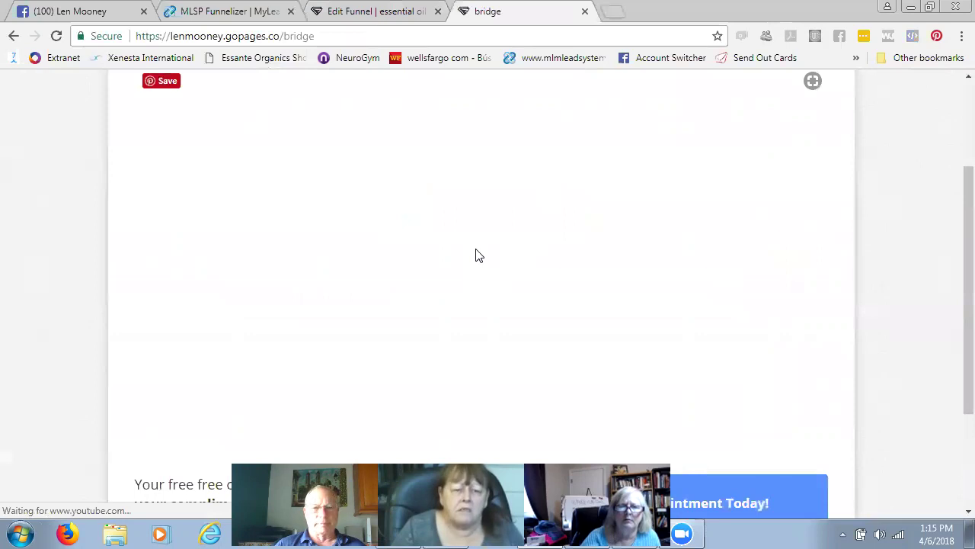
pyautogui.scroll(1, 480, 255)
pyautogui.scroll(1, 480, 256)
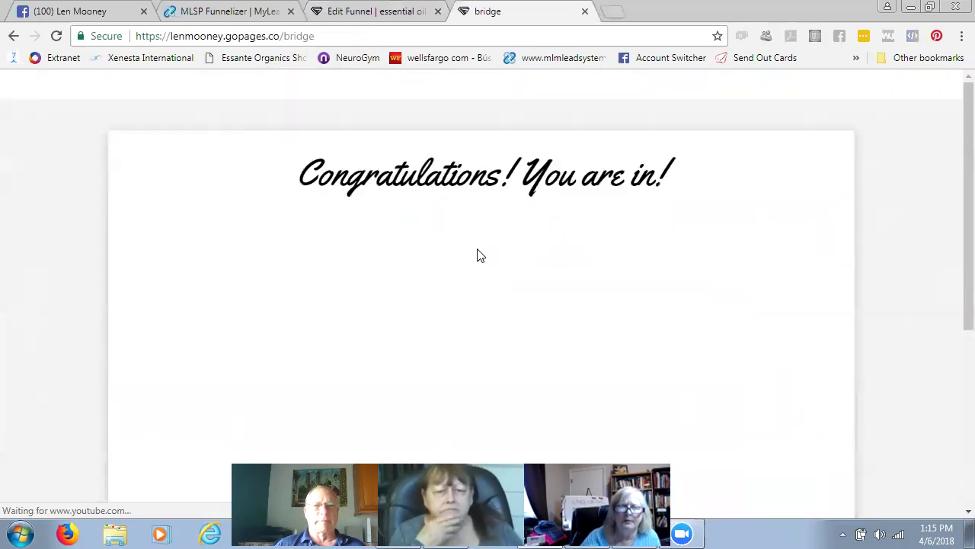
pyautogui.scroll(-2, 868, 165)
pyautogui.scroll(1, 868, 165)
pyautogui.scroll(-1, 871, 171)
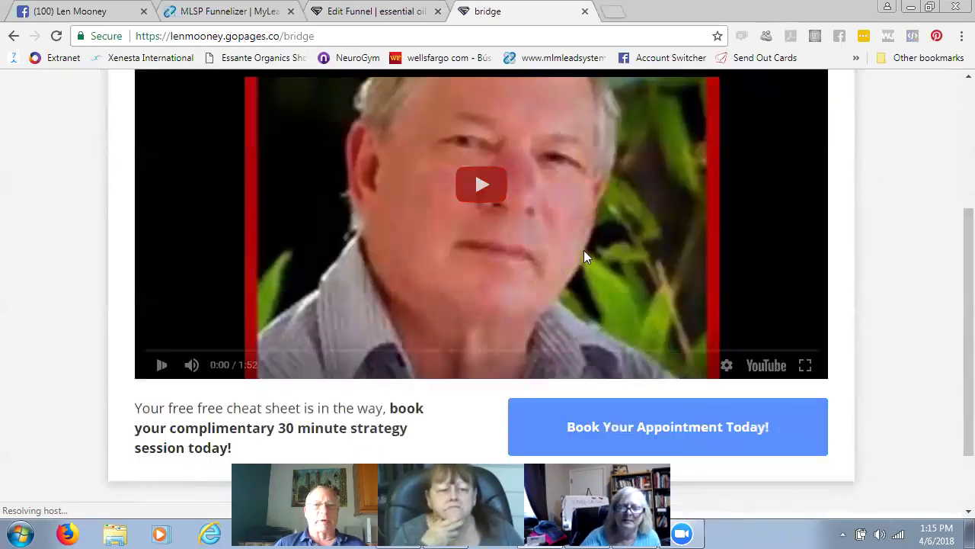
pyautogui.click(583, 257)
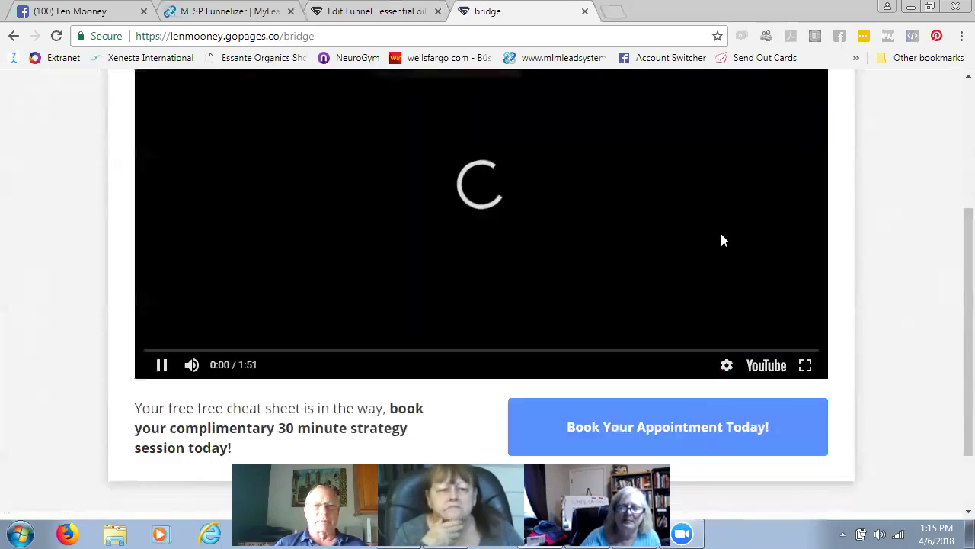
pyautogui.scroll(2, 722, 235)
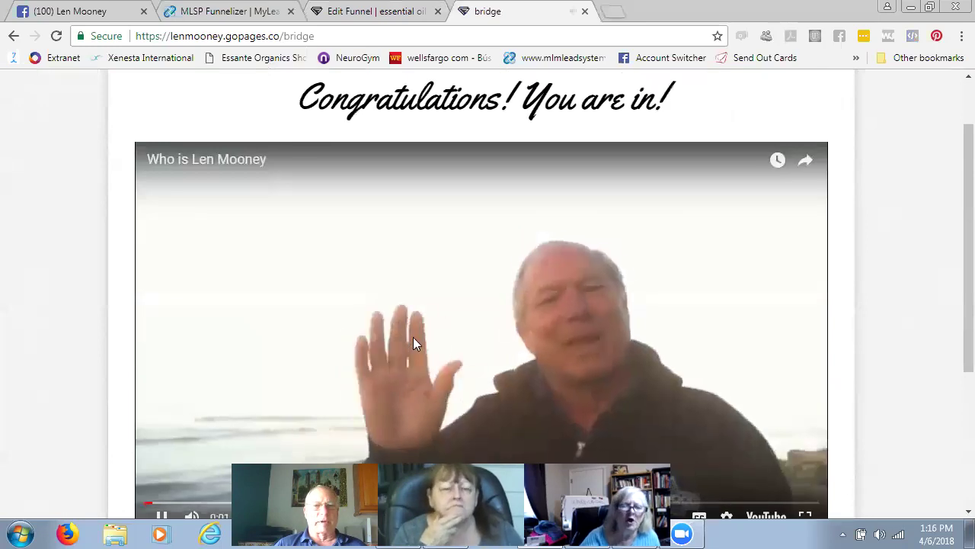
pyautogui.click(772, 248)
# - Test the Book Your Appointment Today! link to Calendly, then close that tab
pyautogui.scroll(-3, 775, 248)
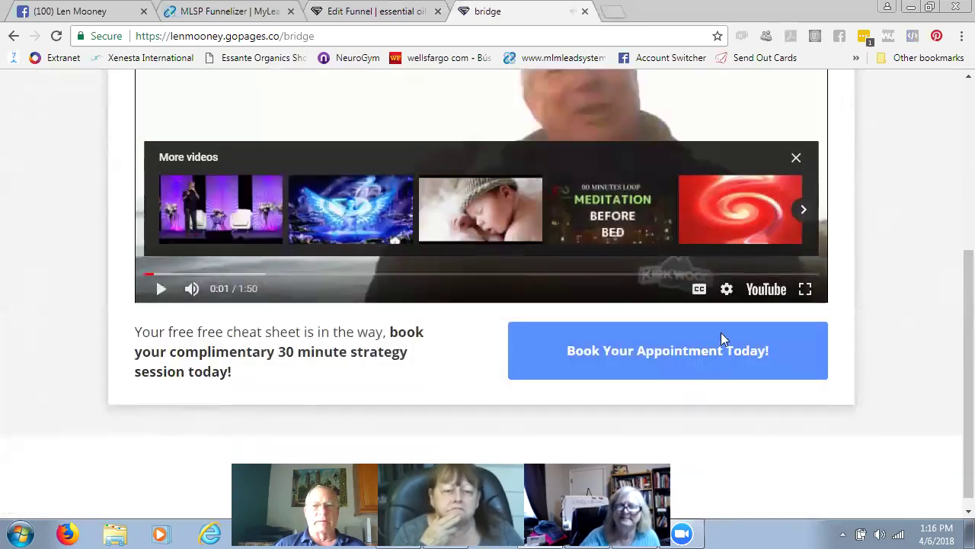
pyautogui.scroll(-1, 708, 340)
pyautogui.click(687, 339)
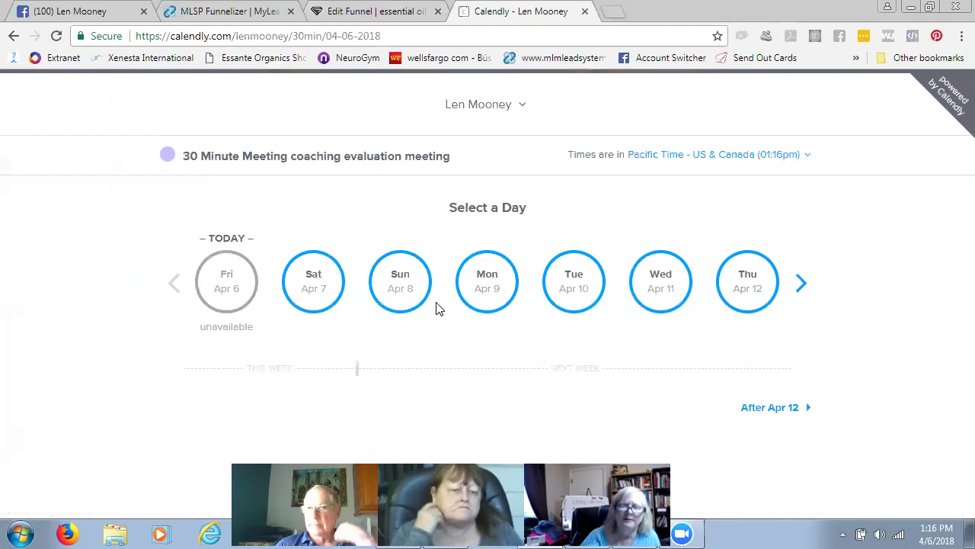
pyautogui.click(585, 11)
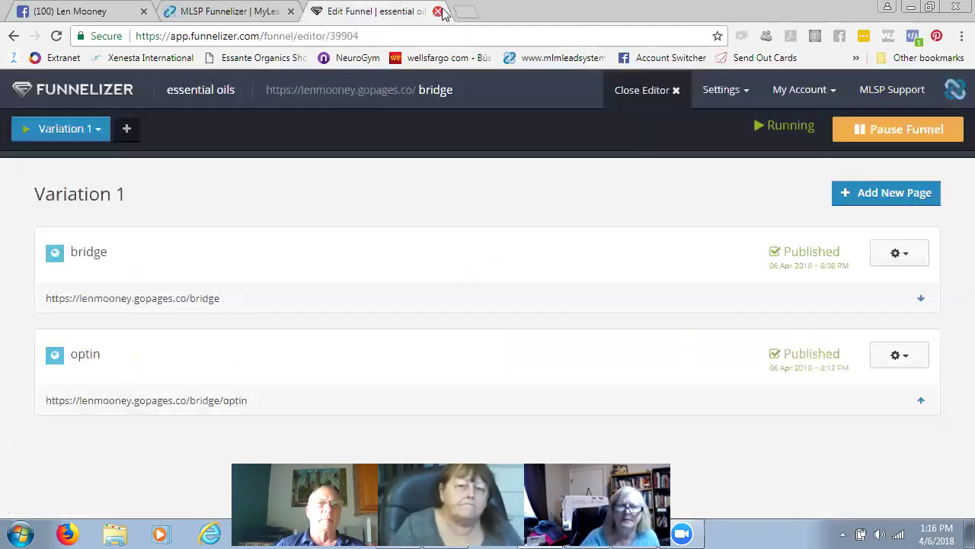
# - Close the funnel editor tab and go to My Prospects (CRM) in MLSP
pyautogui.click(438, 11)
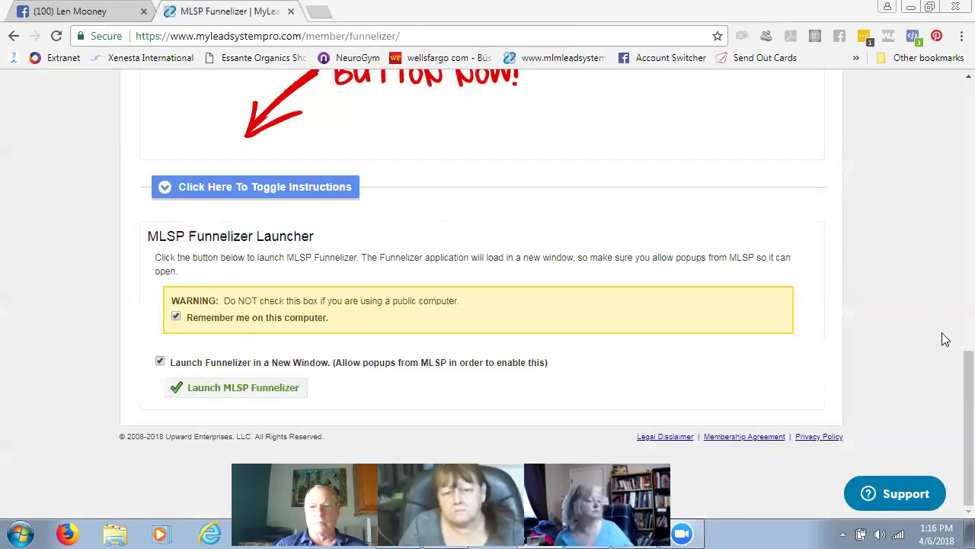
pyautogui.scroll(10, 953, 373)
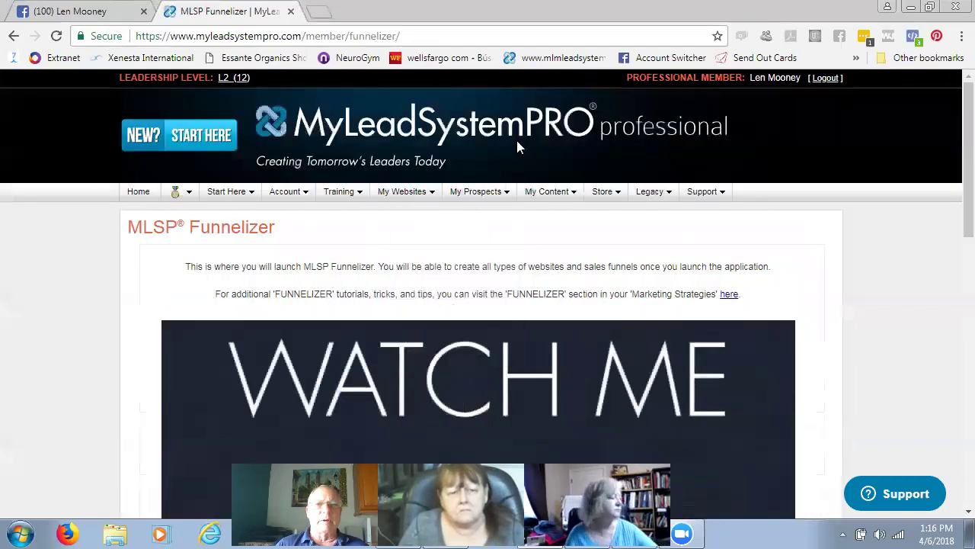
pyautogui.click(478, 191)
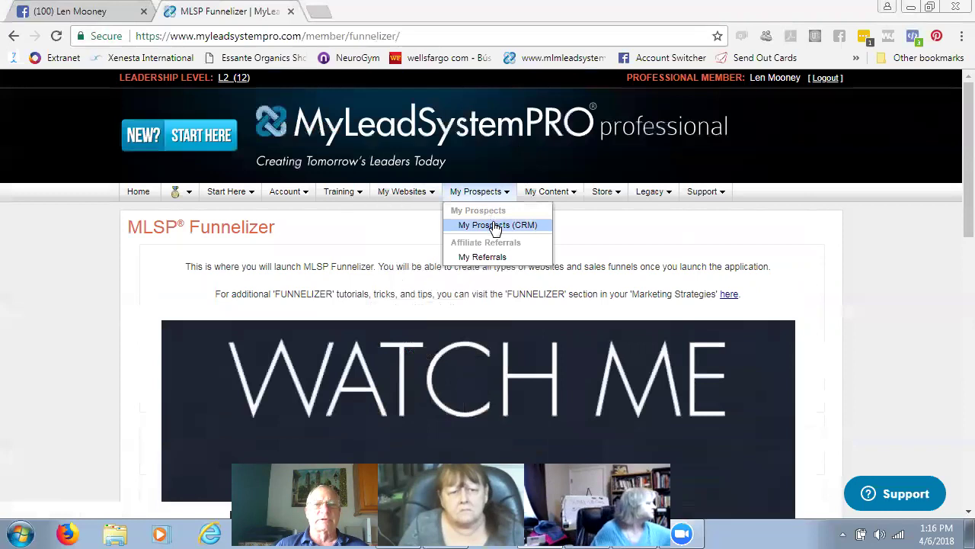
pyautogui.click(496, 226)
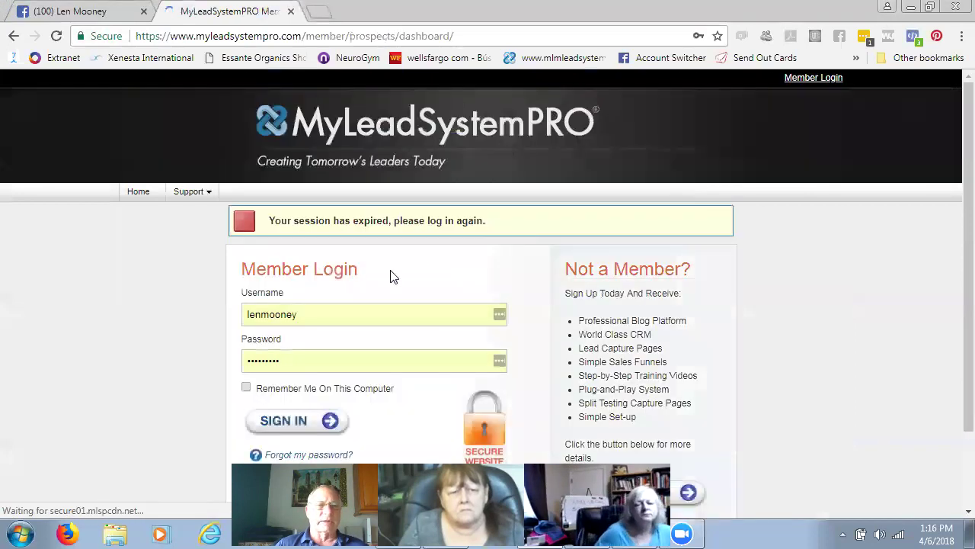
# - Sign back in, pass the PIN authentication, and open the Prospect List
pyautogui.click(295, 429)
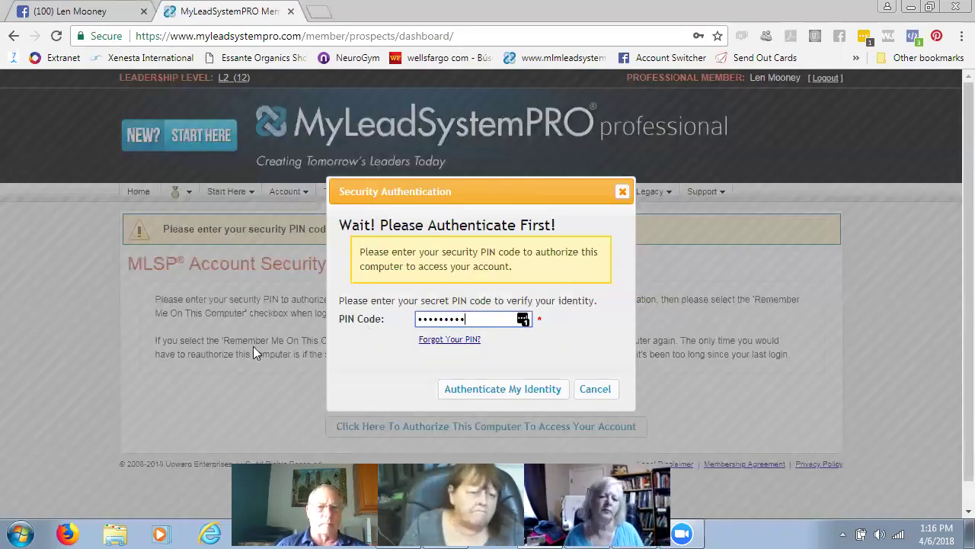
pyautogui.click(498, 389)
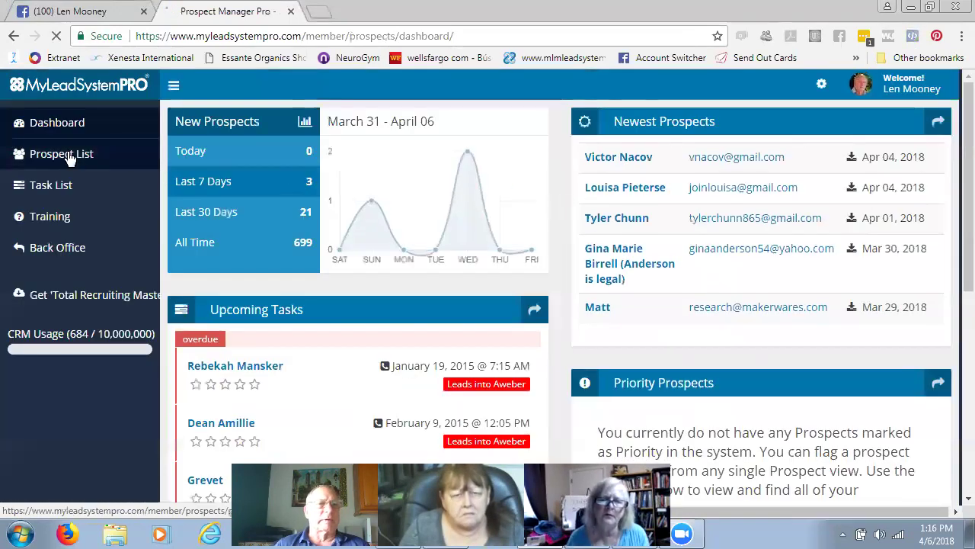
pyautogui.click(69, 155)
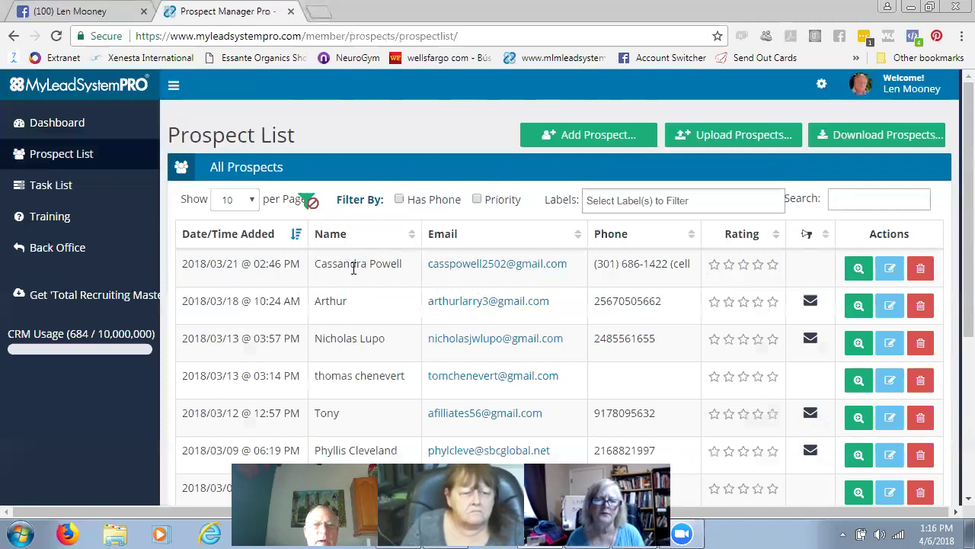
# - Expand the newest prospect's row and open its full record
pyautogui.click(859, 268)
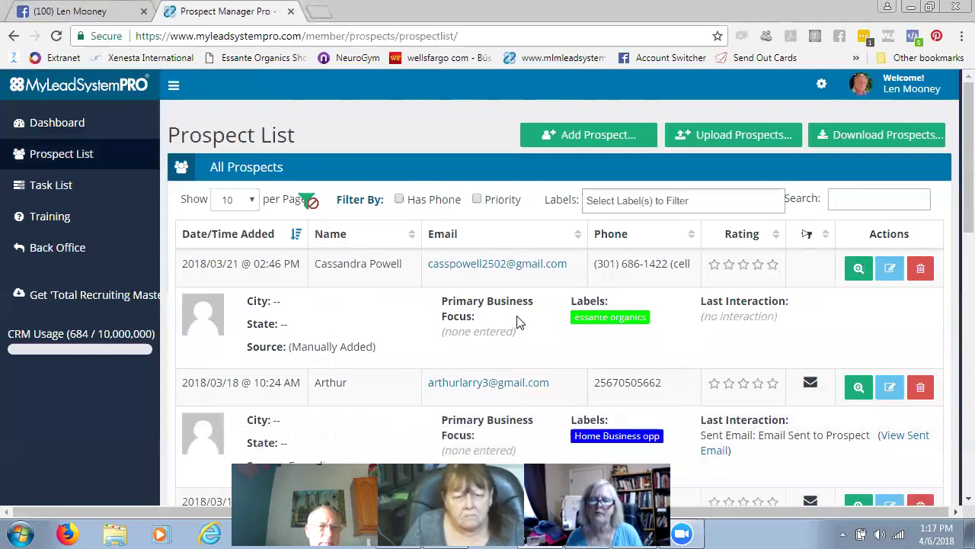
pyautogui.scroll(-2, 413, 329)
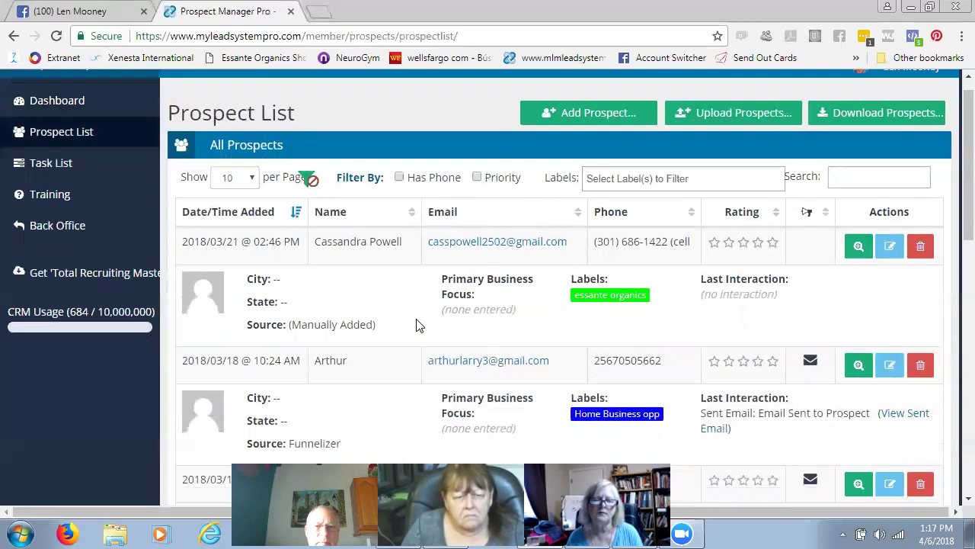
pyautogui.scroll(2, 764, 321)
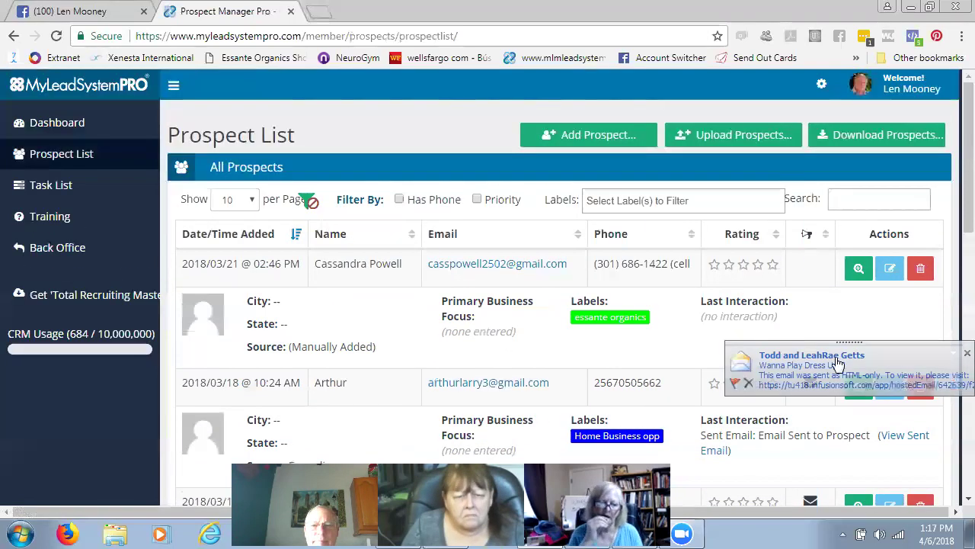
pyautogui.click(890, 269)
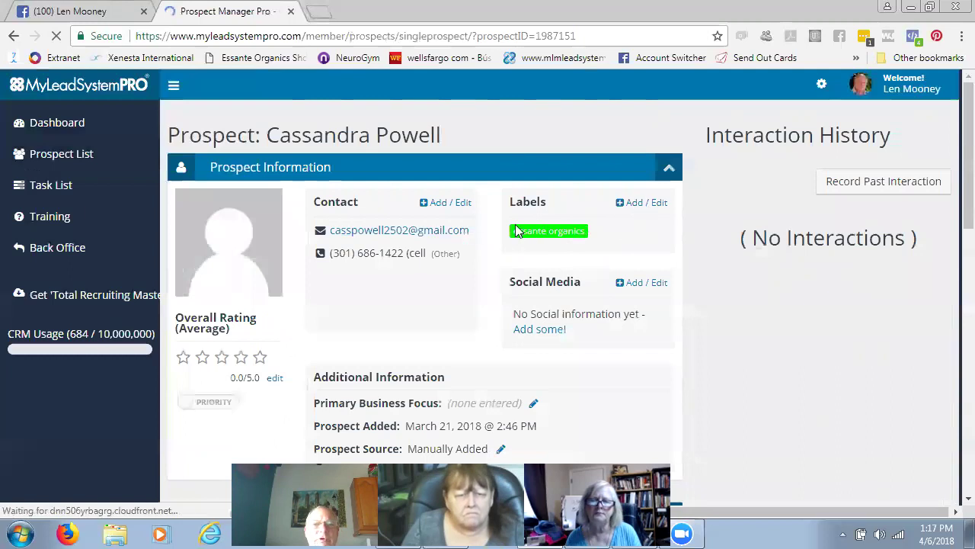
# - Draft a new prospect label named 'essential' without saving it, then close the browser window
pyautogui.click(637, 204)
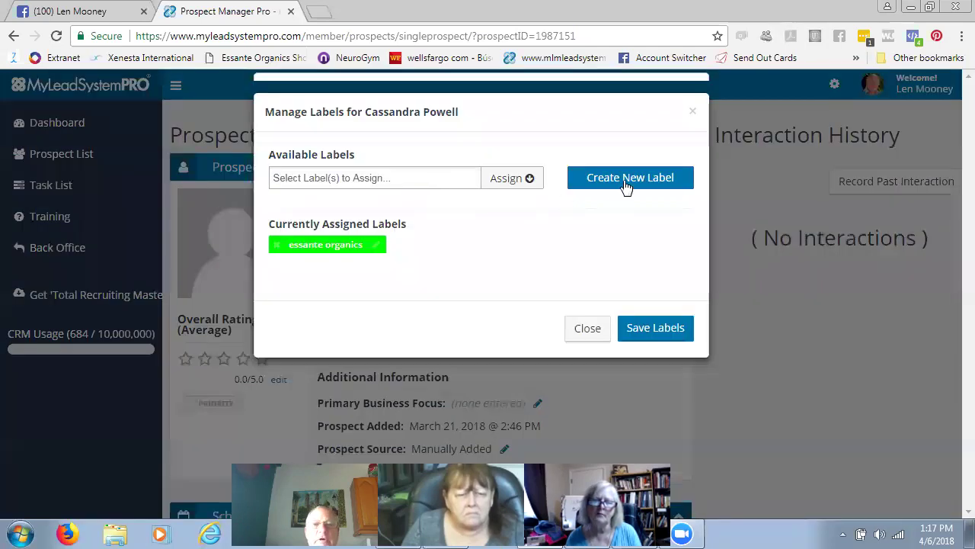
pyautogui.click(624, 183)
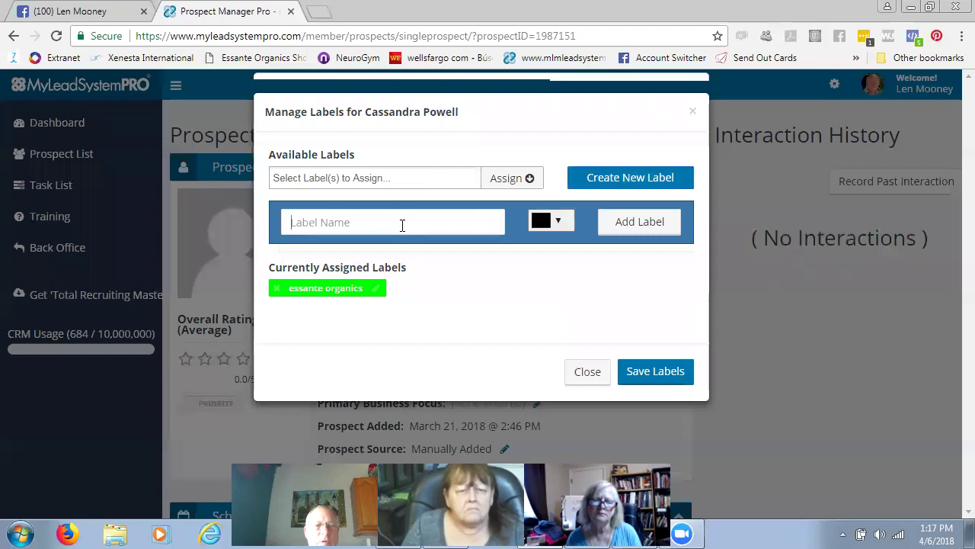
pyautogui.write('essent')
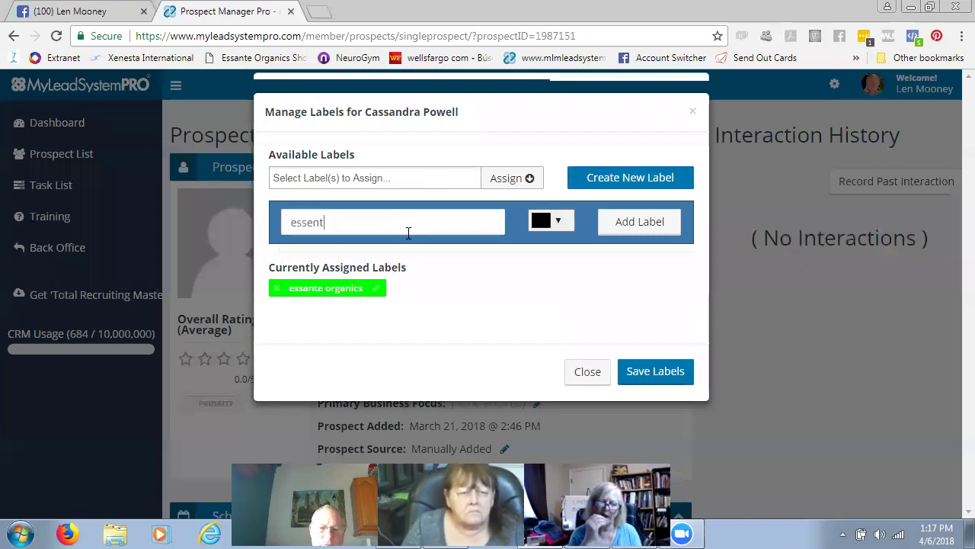
pyautogui.write('ial')
pyautogui.hotkey('alt', 'space')
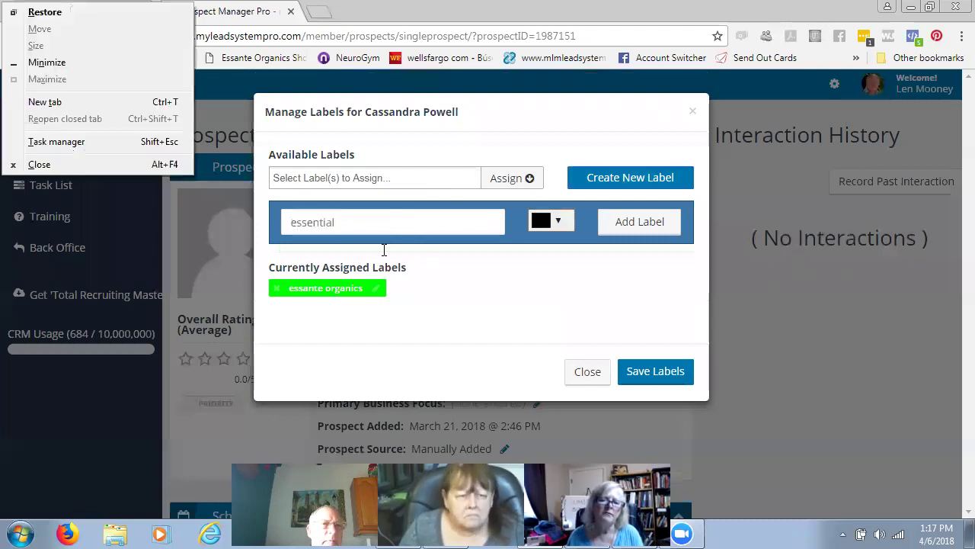
pyautogui.click(82, 165)
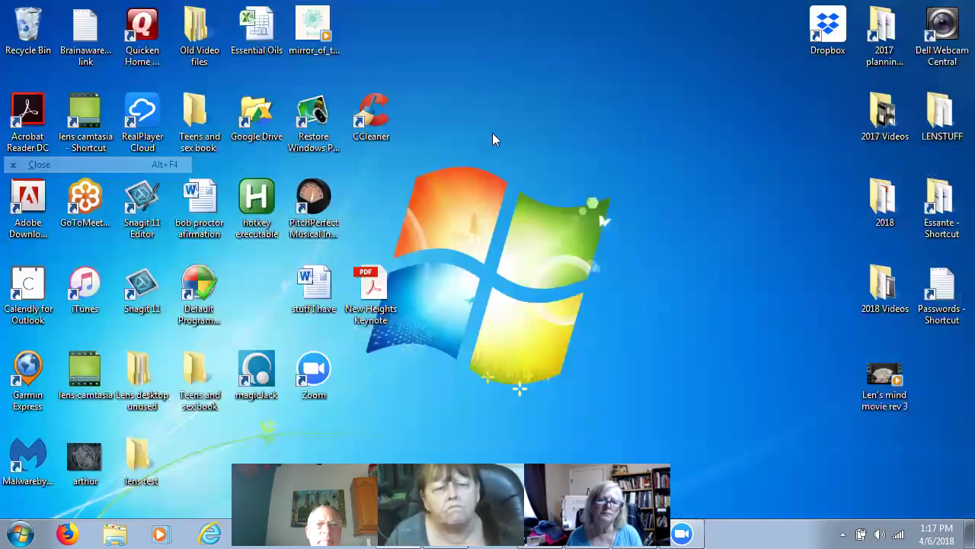